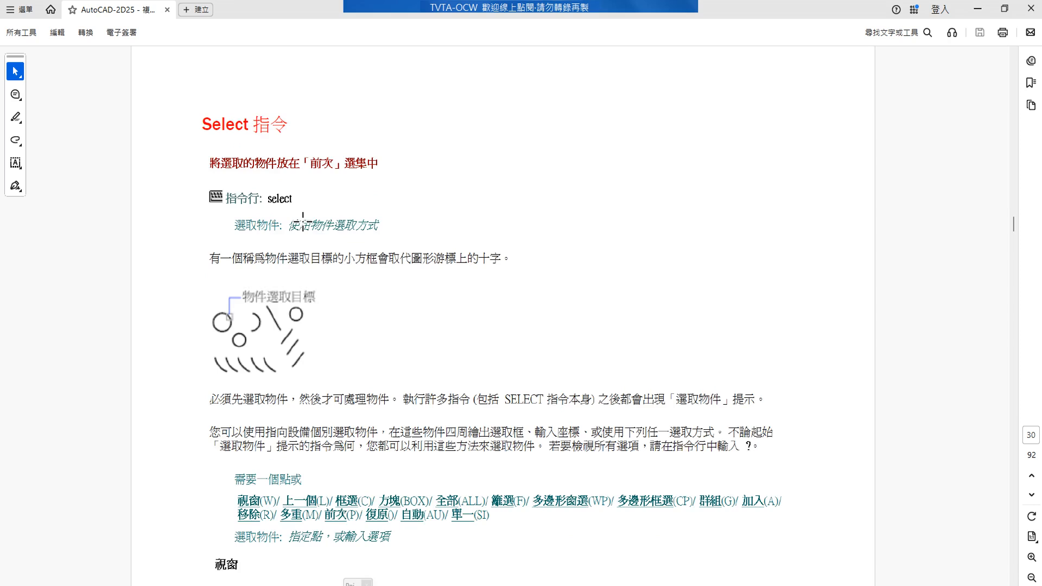
# Step: Study the window selection section of the Select command, marking example window and crossing rectangles beside its figure and around the 框選 heading
pyautogui.scroll(-2, 303, 244)
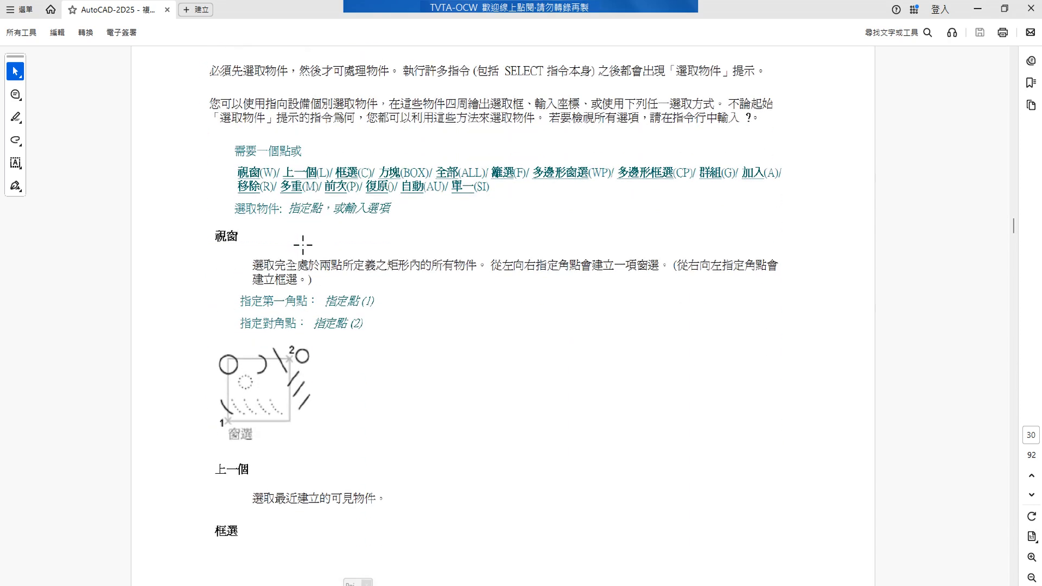
pyautogui.scroll(-4, 302, 245)
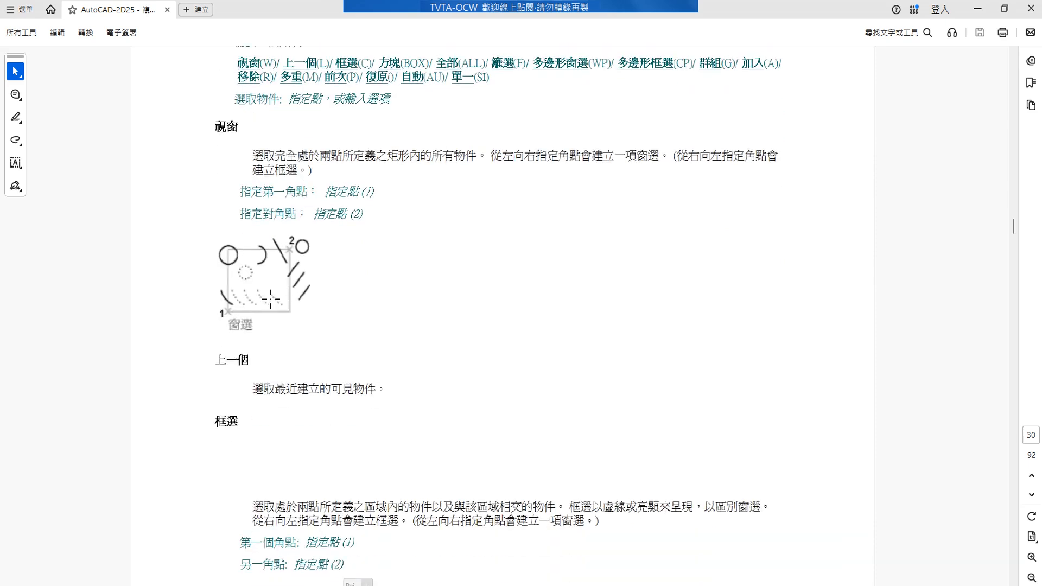
pyautogui.moveTo(324, 313); pyautogui.dragTo(414, 239)
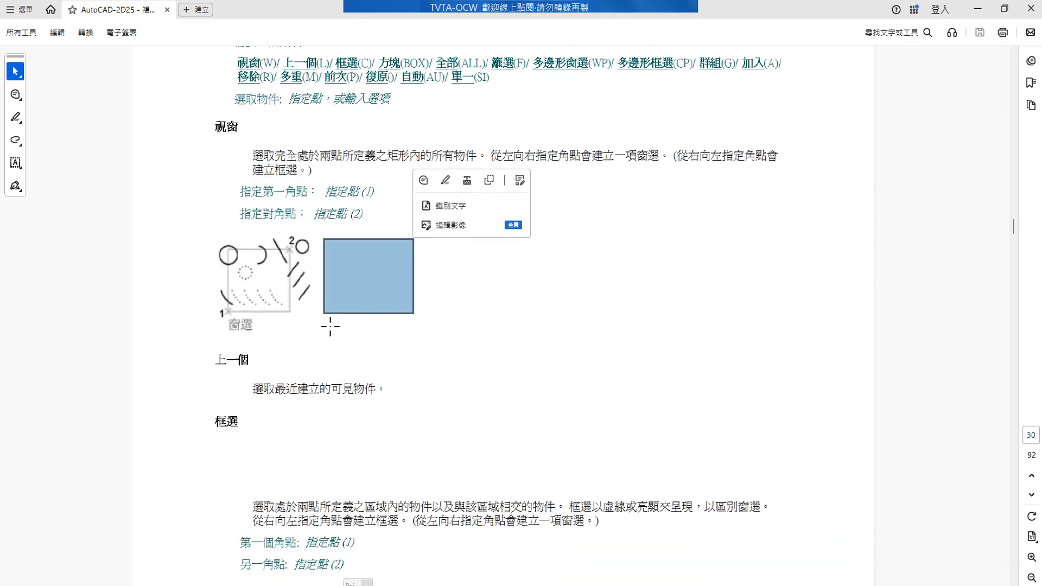
pyautogui.moveTo(417, 356); pyautogui.dragTo(512, 295)
pyautogui.moveTo(581, 247); pyautogui.dragTo(467, 307)
pyautogui.moveTo(433, 276); pyautogui.dragTo(363, 337)
pyautogui.moveTo(490, 319); pyautogui.dragTo(583, 266)
pyautogui.moveTo(758, 252); pyautogui.dragTo(679, 336)
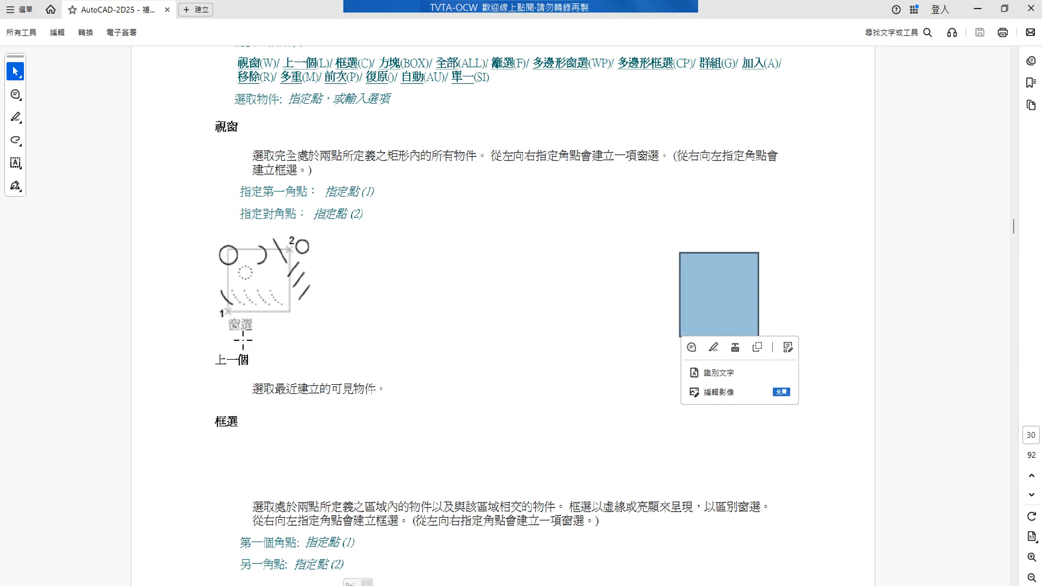
pyautogui.moveTo(208, 409); pyautogui.dragTo(243, 438)
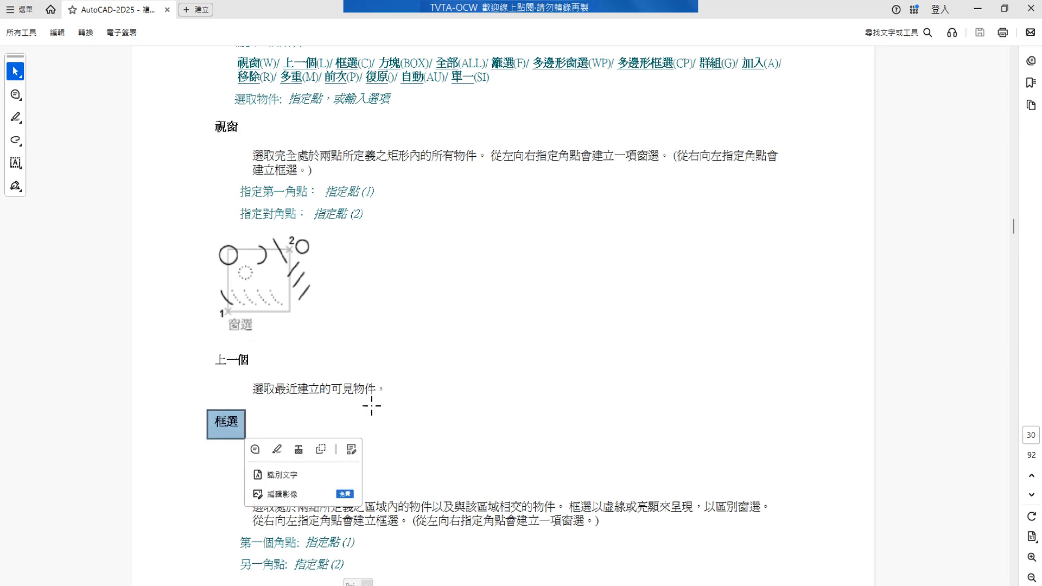
# Step: Review the remaining Select options from 籬選 to 移除, marking the SHIFT key note under 移除
pyautogui.scroll(-10, 374, 402)
pyautogui.scroll(-12, 375, 398)
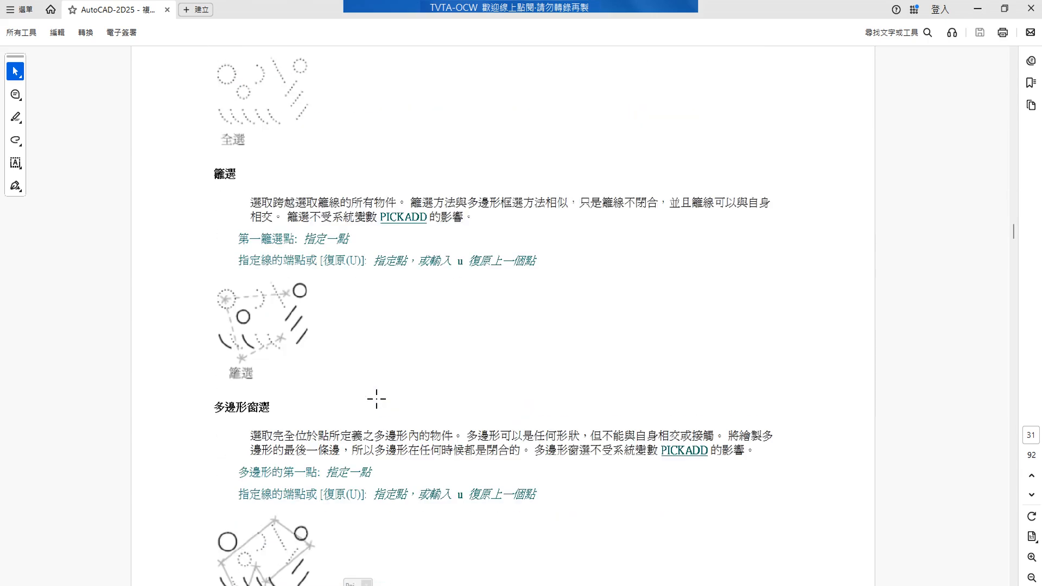
pyautogui.scroll(-10, 362, 376)
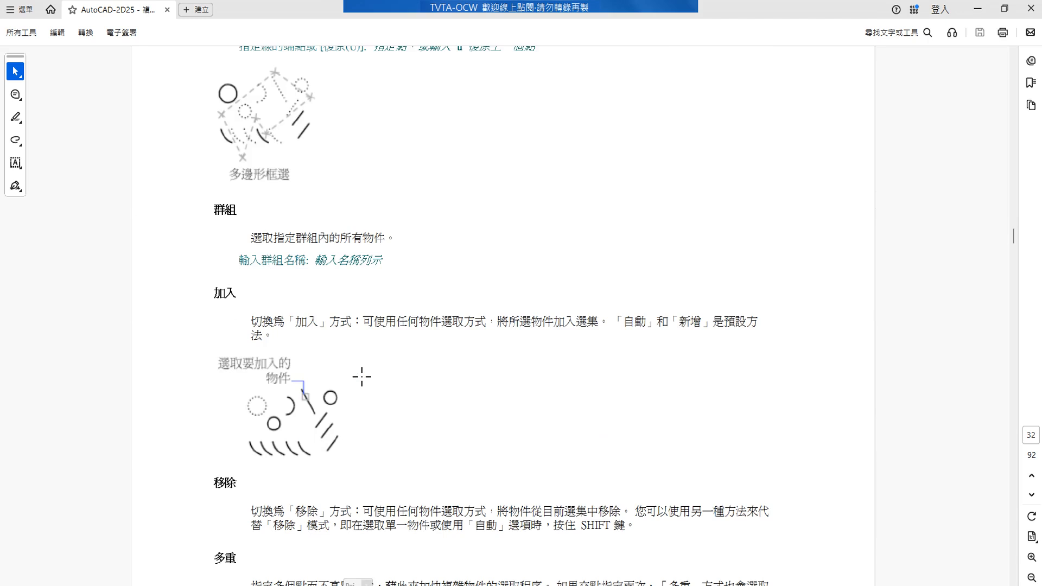
pyautogui.scroll(-4, 386, 344)
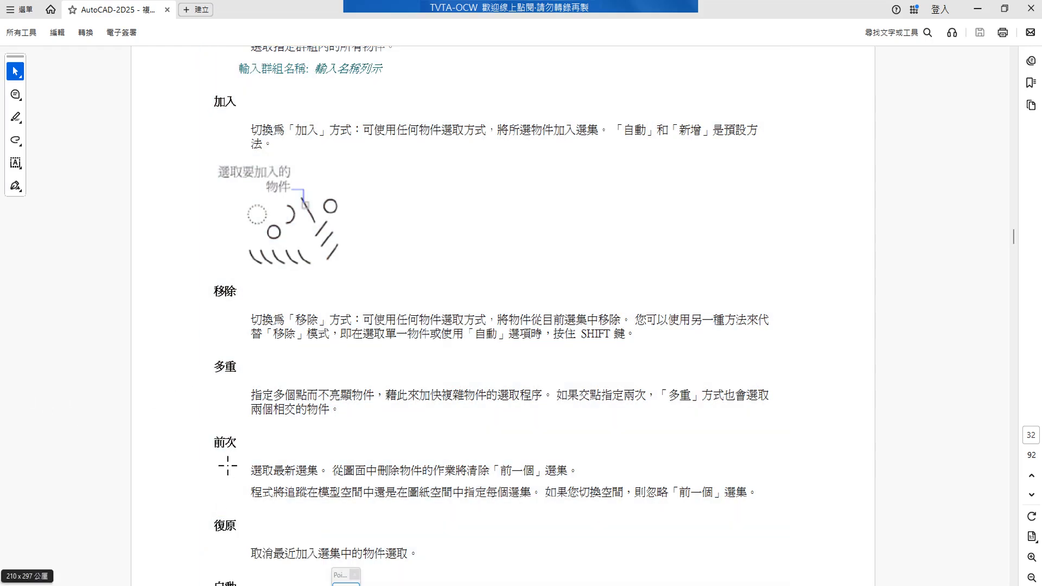
pyautogui.moveTo(579, 333); pyautogui.dragTo(616, 342)
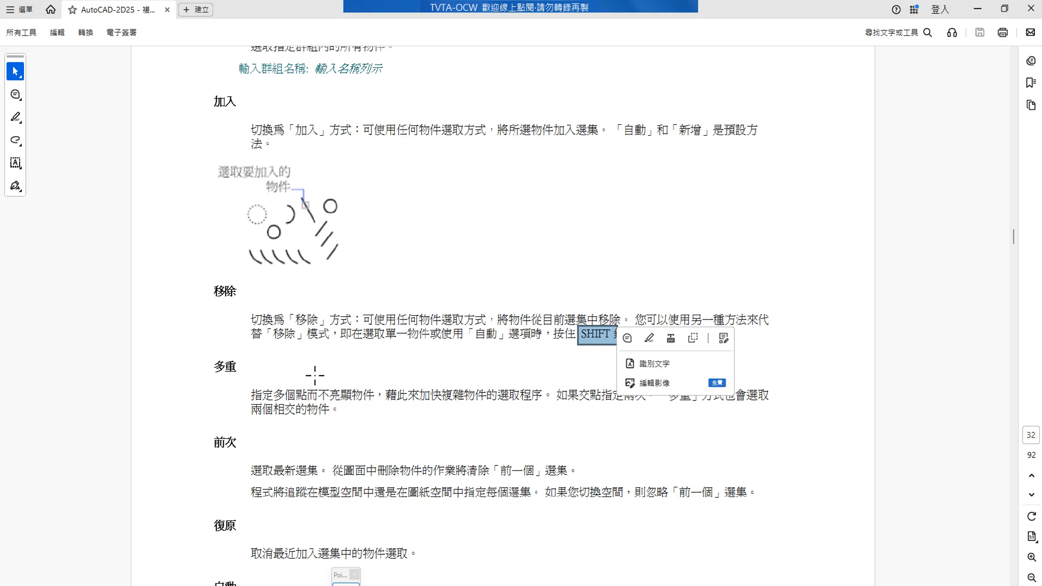
# Step: Annotate the Grip command page: circle 拉伸, underline 移動, 旋轉 and 調整比例, and mark the grips on the line figure
pyautogui.scroll(-12, 314, 375)
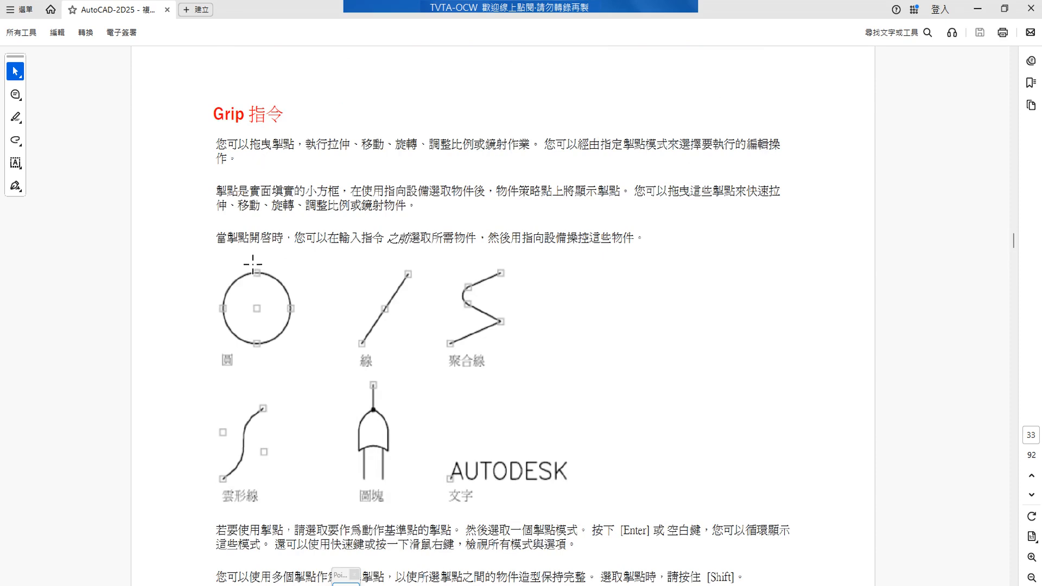
pyautogui.moveTo(253, 267); pyautogui.dragTo(262, 279)
pyautogui.moveTo(213, 351); pyautogui.dragTo(234, 375)
pyautogui.moveTo(386, 352); pyautogui.dragTo(357, 373)
pyautogui.click(323, 373)
pyautogui.click(324, 396)
pyautogui.moveTo(349, 352); pyautogui.dragTo(363, 353)
pyautogui.moveTo(380, 317); pyautogui.dragTo(398, 318)
pyautogui.moveTo(404, 282); pyautogui.dragTo(416, 283)
pyautogui.moveTo(336, 156)
pyautogui.mouseDown()
pyautogui.moveTo(350, 138)
pyautogui.moveTo(329, 158)
pyautogui.moveTo(465, 155)
pyautogui.mouseUp()
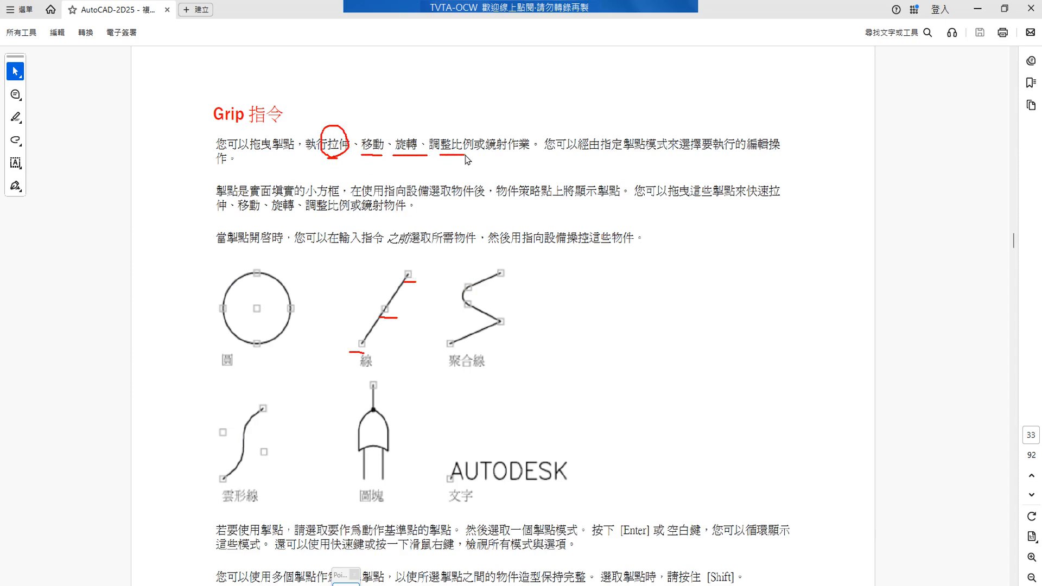
# Step: In the Rectang command section, sketch a freehand rectangle with two opposite corners marked, and underline 矩形
pyautogui.scroll(-15, 532, 172)
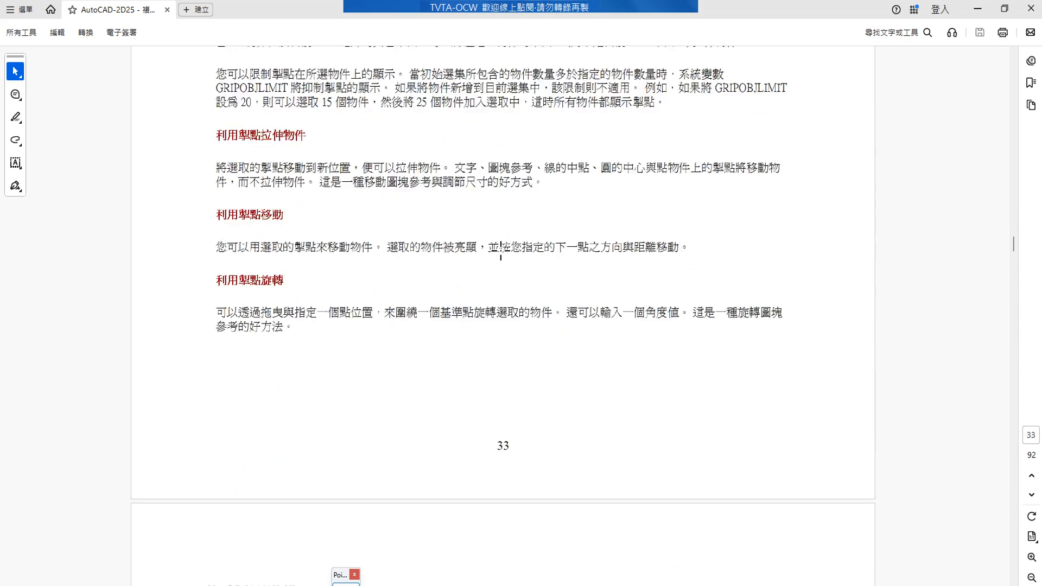
pyautogui.scroll(5, 498, 252)
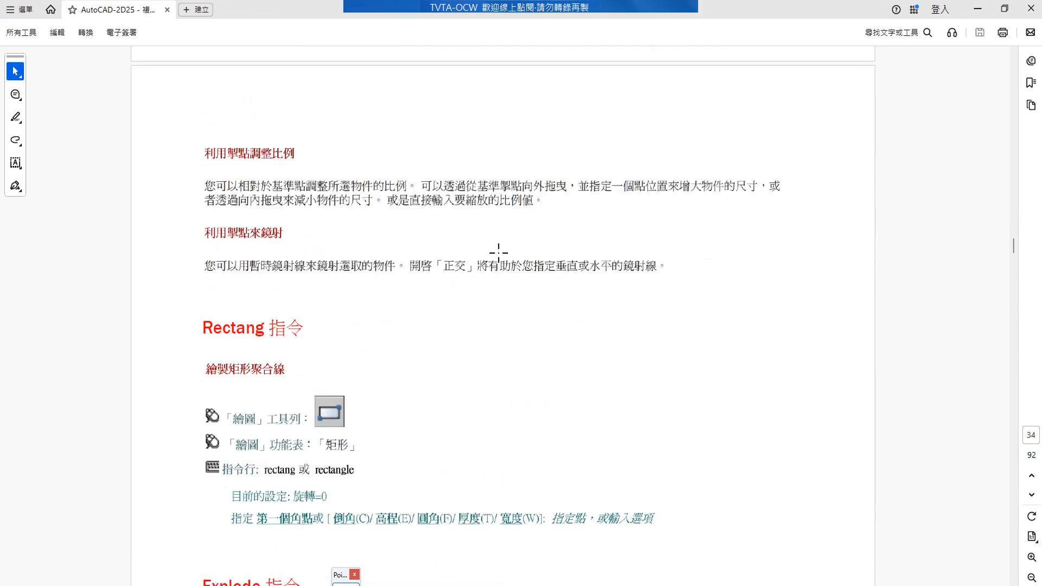
pyautogui.scroll(-3, 498, 252)
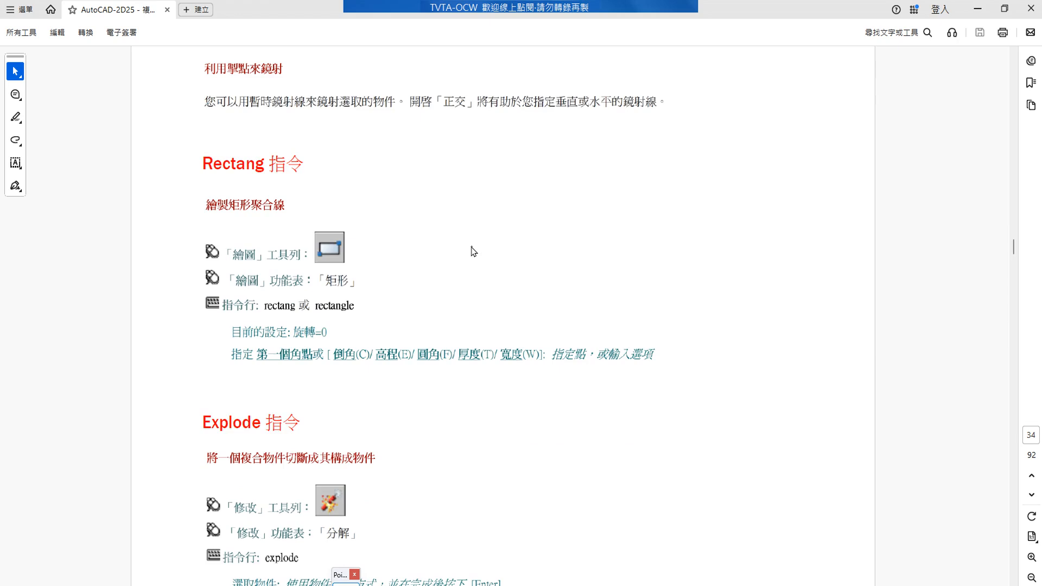
pyautogui.moveTo(425, 273)
pyautogui.mouseDown()
pyautogui.moveTo(446, 271)
pyautogui.moveTo(428, 280)
pyautogui.mouseUp()
pyautogui.moveTo(547, 198)
pyautogui.mouseDown()
pyautogui.moveTo(565, 194)
pyautogui.moveTo(555, 205)
pyautogui.mouseUp()
pyautogui.moveTo(429, 222)
pyautogui.mouseDown()
pyautogui.moveTo(494, 275)
pyautogui.moveTo(550, 265)
pyautogui.moveTo(567, 197)
pyautogui.moveTo(435, 198)
pyautogui.moveTo(487, 291)
pyautogui.moveTo(561, 213)
pyautogui.mouseUp()
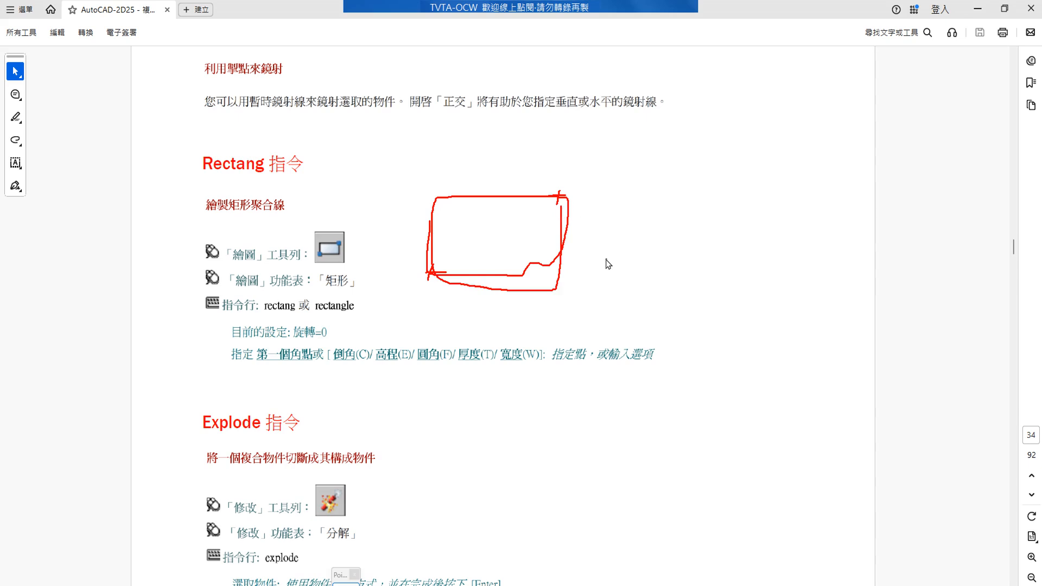
pyautogui.moveTo(322, 290); pyautogui.dragTo(354, 287)
pyautogui.moveTo(415, 274)
pyautogui.mouseDown()
pyautogui.moveTo(446, 274)
pyautogui.moveTo(432, 289)
pyautogui.mouseUp()
pyautogui.moveTo(554, 196)
pyautogui.mouseDown()
pyautogui.moveTo(575, 195)
pyautogui.moveTo(565, 216)
pyautogui.moveTo(567, 198)
pyautogui.moveTo(584, 200)
pyautogui.moveTo(565, 216)
pyautogui.mouseUp()
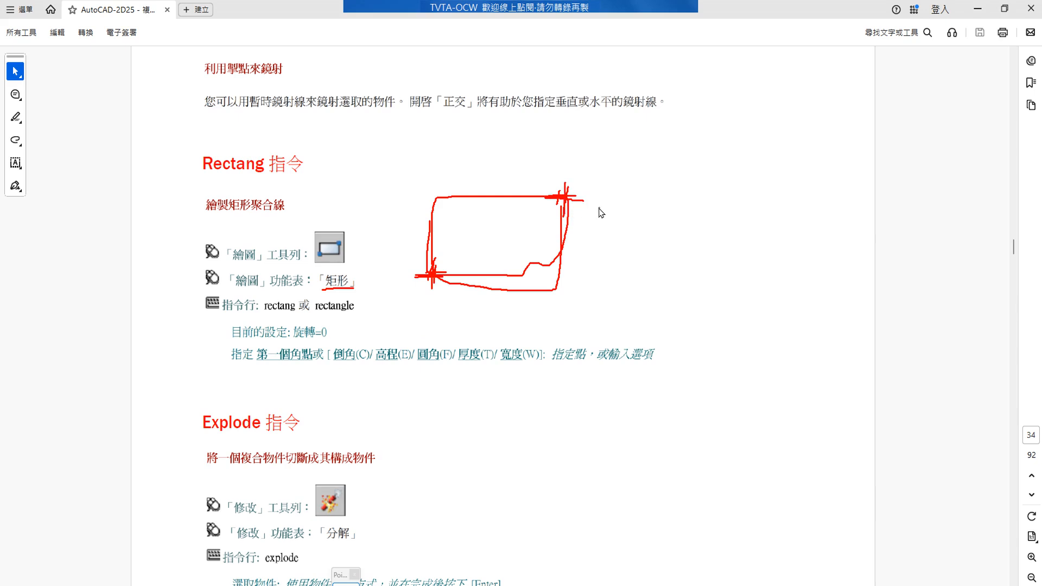
# Step: Label the sketched rectangle's marked corners A and B and its sides 60 and 30, and underline A
pyautogui.moveTo(407, 309); pyautogui.dragTo(426, 295)
pyautogui.moveTo(586, 170)
pyautogui.mouseDown()
pyautogui.moveTo(586, 196)
pyautogui.moveTo(607, 192)
pyautogui.moveTo(590, 194)
pyautogui.mouseUp()
pyautogui.moveTo(478, 152)
pyautogui.mouseDown()
pyautogui.moveTo(471, 175)
pyautogui.moveTo(492, 170)
pyautogui.mouseUp()
pyautogui.moveTo(584, 238)
pyautogui.mouseDown()
pyautogui.moveTo(584, 254)
pyautogui.moveTo(600, 254)
pyautogui.mouseUp()
pyautogui.moveTo(395, 324); pyautogui.dragTo(427, 326)
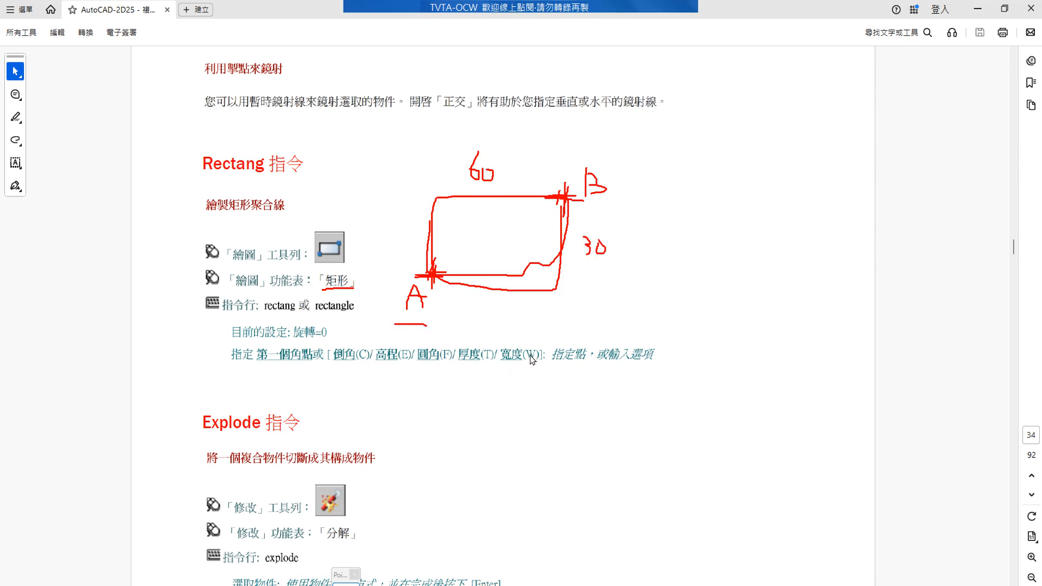
pyautogui.moveTo(599, 202); pyautogui.dragTo(613, 205)
pyautogui.moveTo(645, 167)
pyautogui.mouseDown()
pyautogui.moveTo(644, 185)
pyautogui.moveTo(653, 162)
pyautogui.moveTo(626, 179)
pyautogui.moveTo(646, 186)
pyautogui.mouseUp()
pyautogui.moveTo(672, 154)
pyautogui.mouseDown()
pyautogui.moveTo(665, 191)
pyautogui.moveTo(692, 180)
pyautogui.moveTo(687, 172)
pyautogui.moveTo(693, 200)
pyautogui.moveTo(729, 178)
pyautogui.mouseUp()
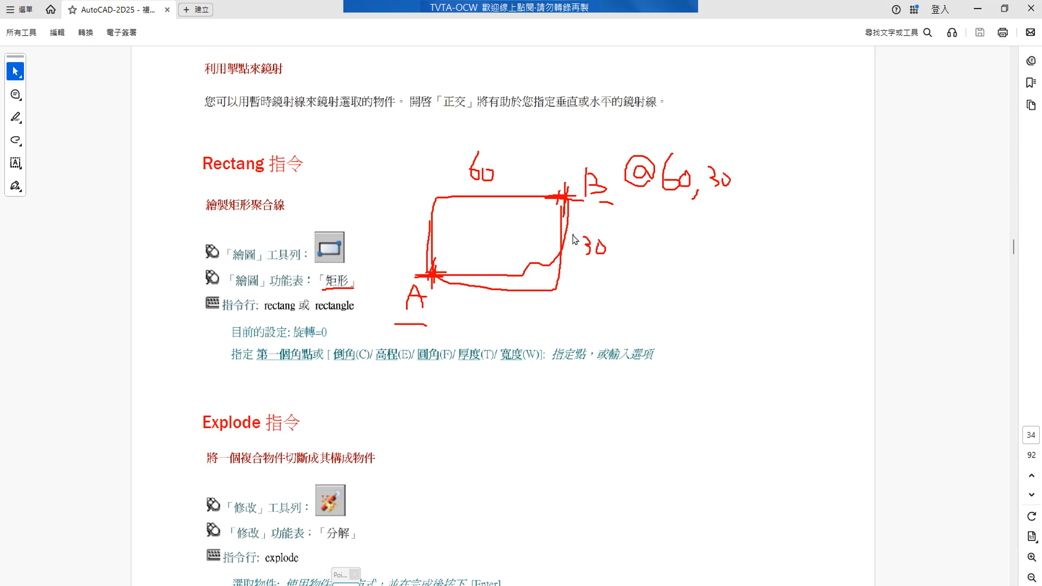
pyautogui.moveTo(315, 290); pyautogui.dragTo(354, 293)
pyautogui.press('Escape')
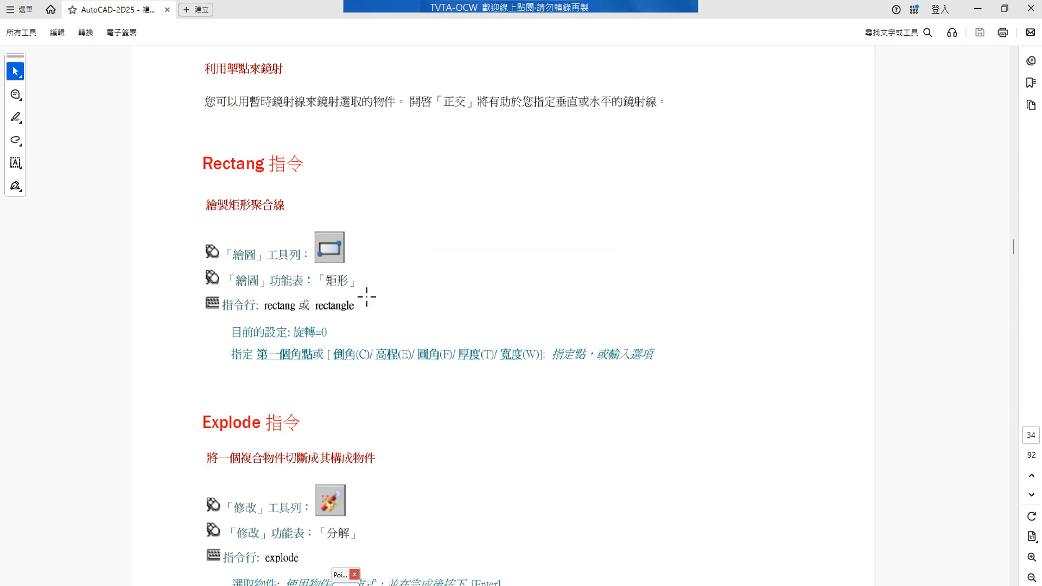
pyautogui.click(977, 9)
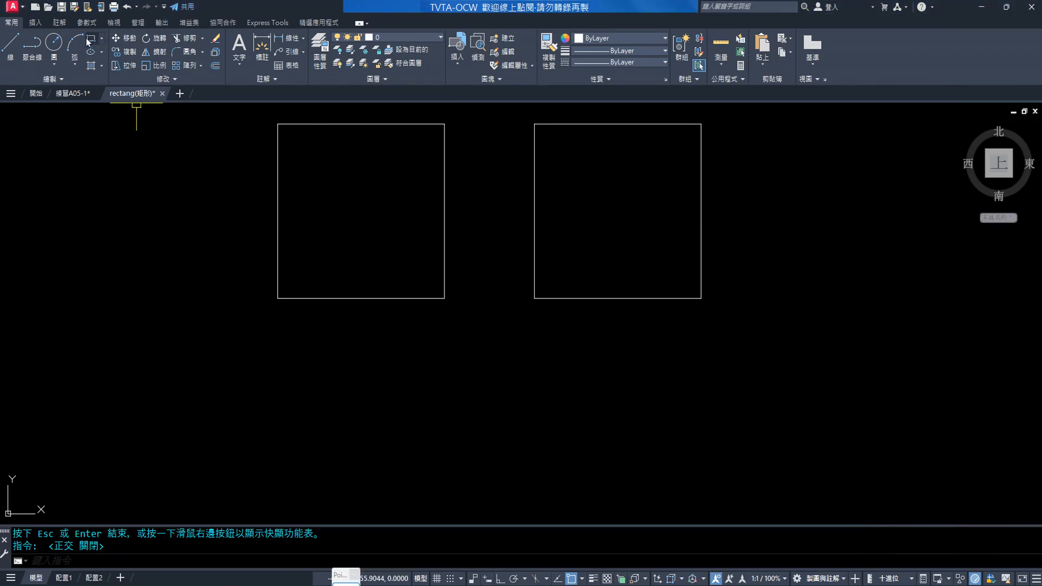
pyautogui.click(102, 39)
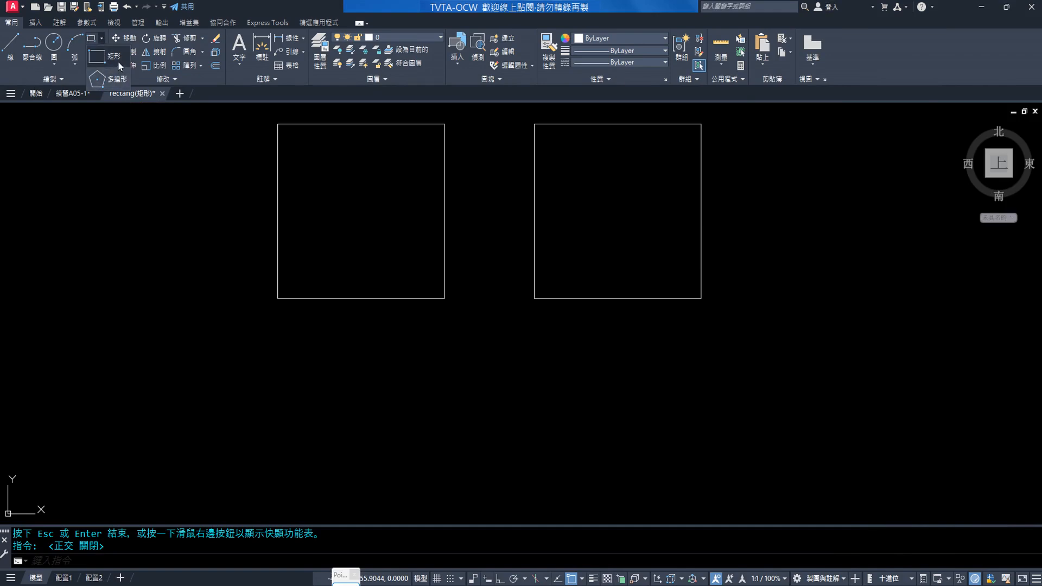
pyautogui.click(117, 80)
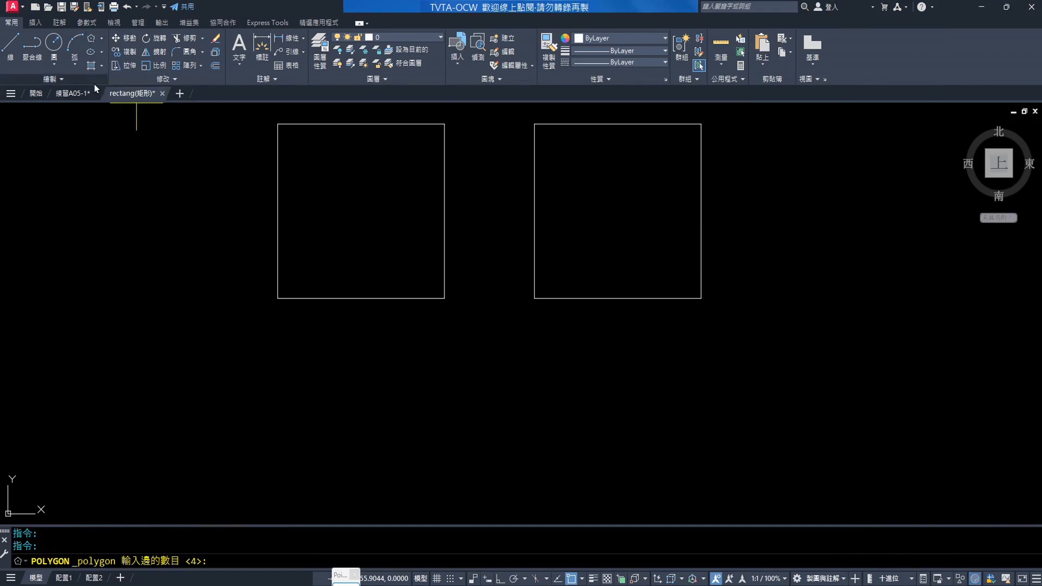
pyautogui.click(103, 39)
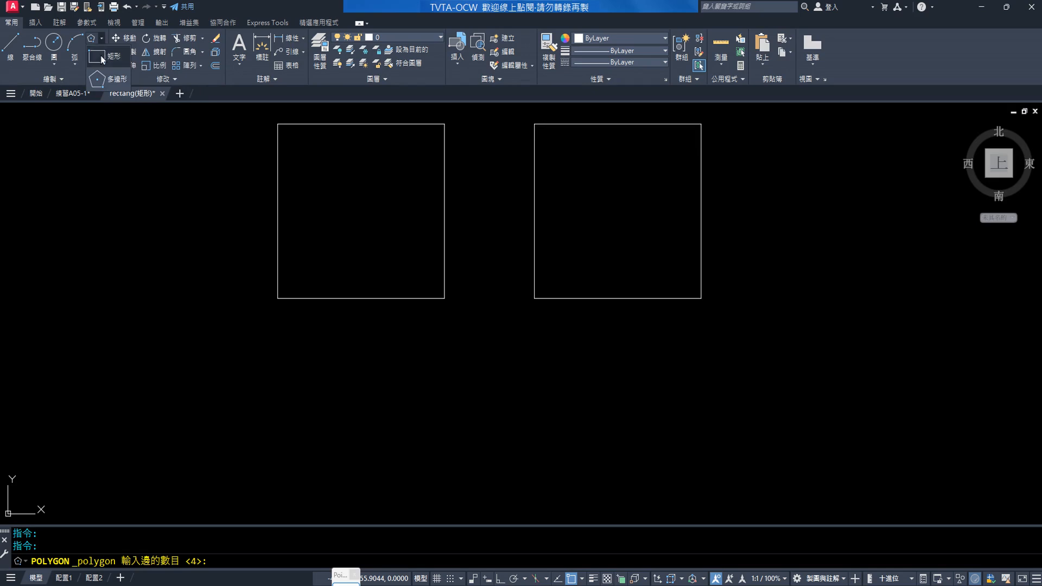
pyautogui.click(106, 56)
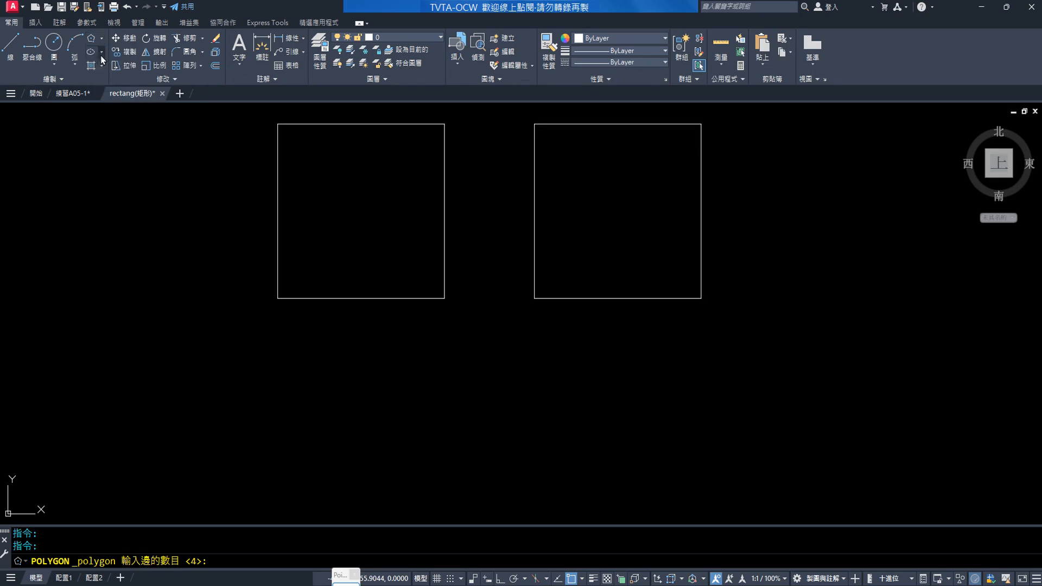
pyautogui.click(372, 472)
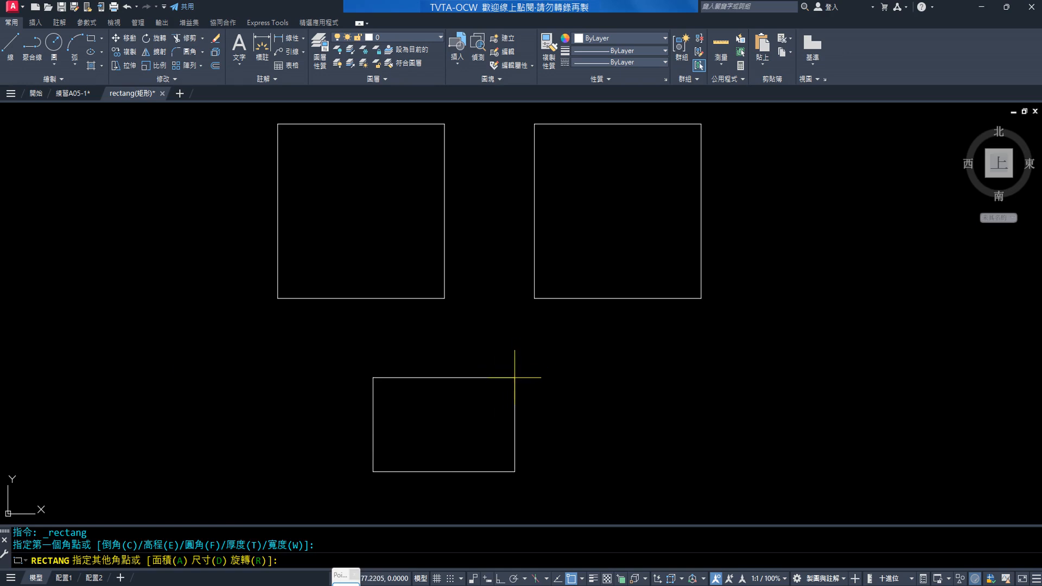
pyautogui.write('@')
pyautogui.write('60,')
pyautogui.press('BackSpace')
pyautogui.write('30')
pyautogui.press('Return')
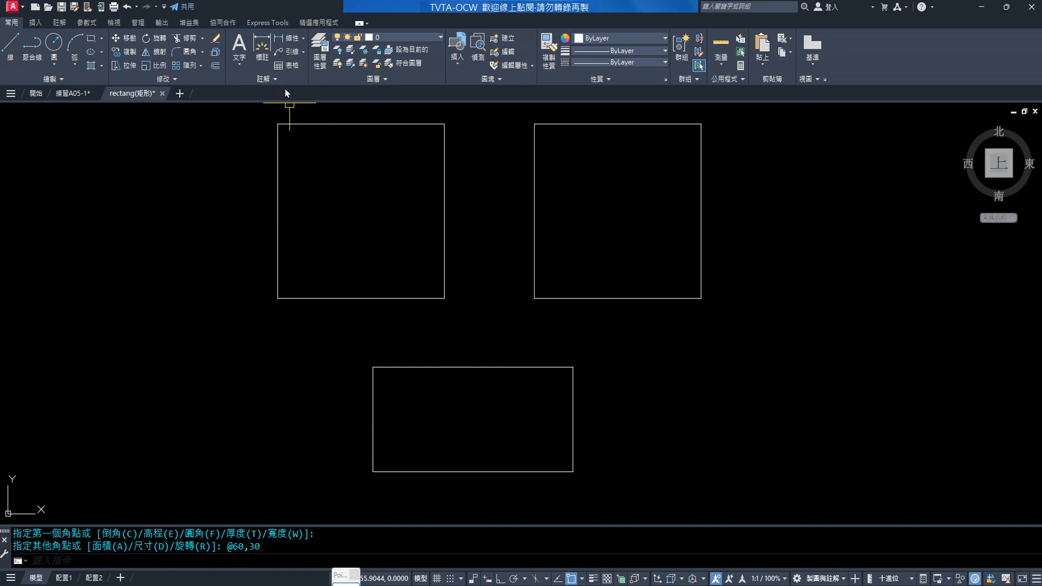
# Step: Add linear dimensions to the new rectangle's width above its top edge and height beside its right edge
pyautogui.click(289, 38)
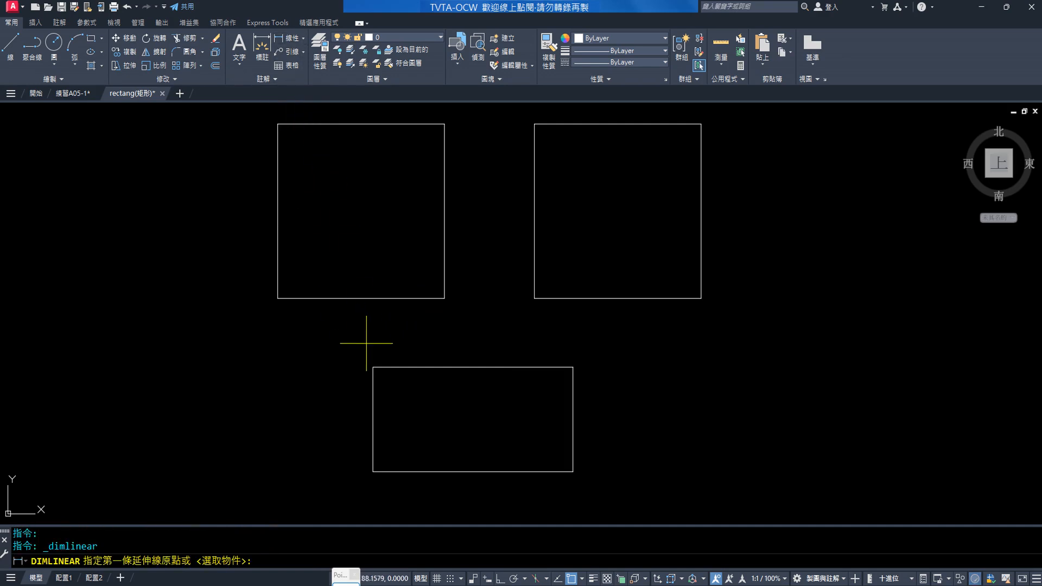
pyautogui.click(373, 367)
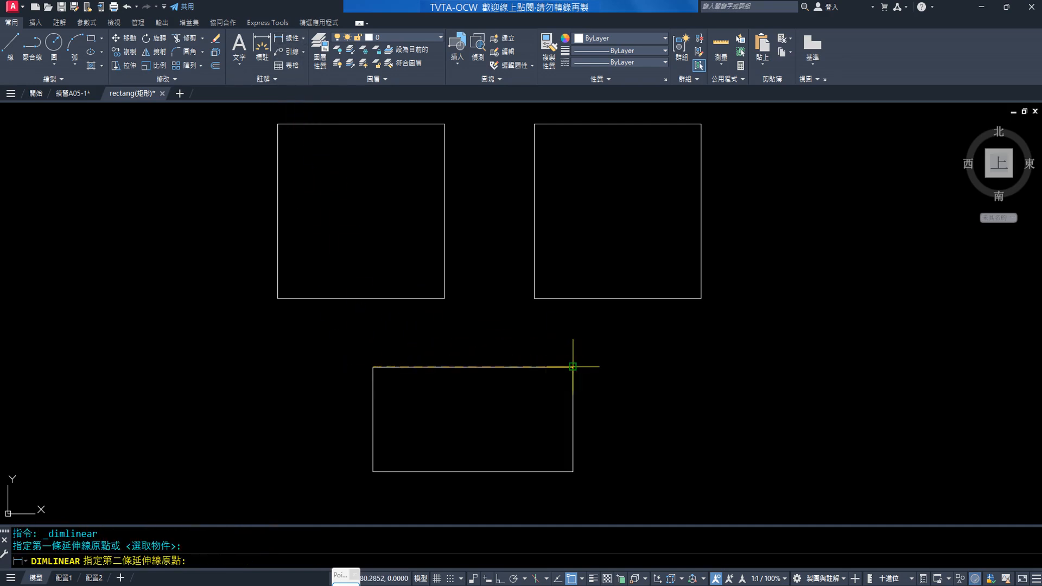
pyautogui.click(572, 367)
pyautogui.click(562, 349)
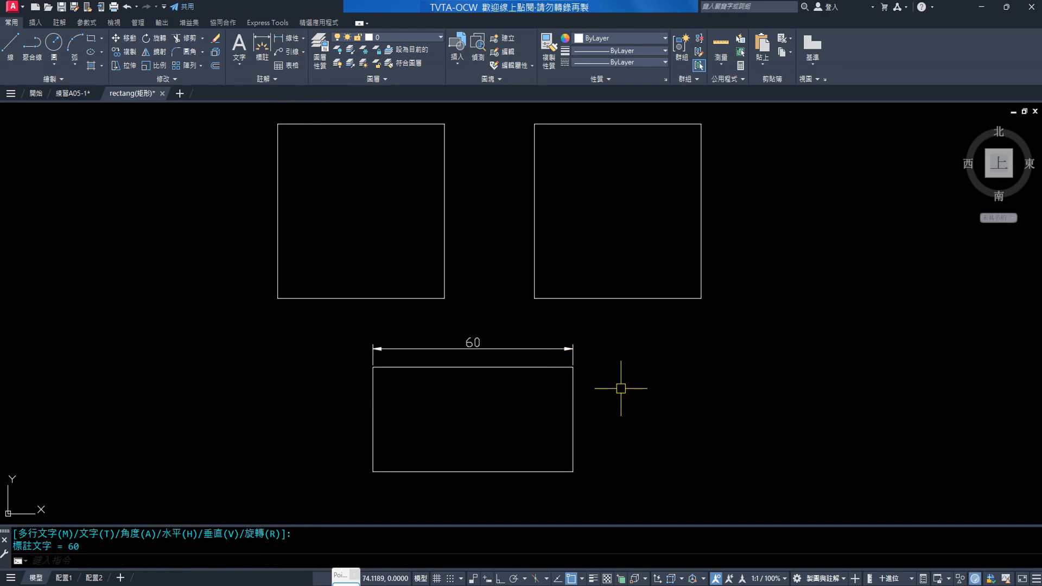
pyautogui.press('Return')
pyautogui.click(572, 368)
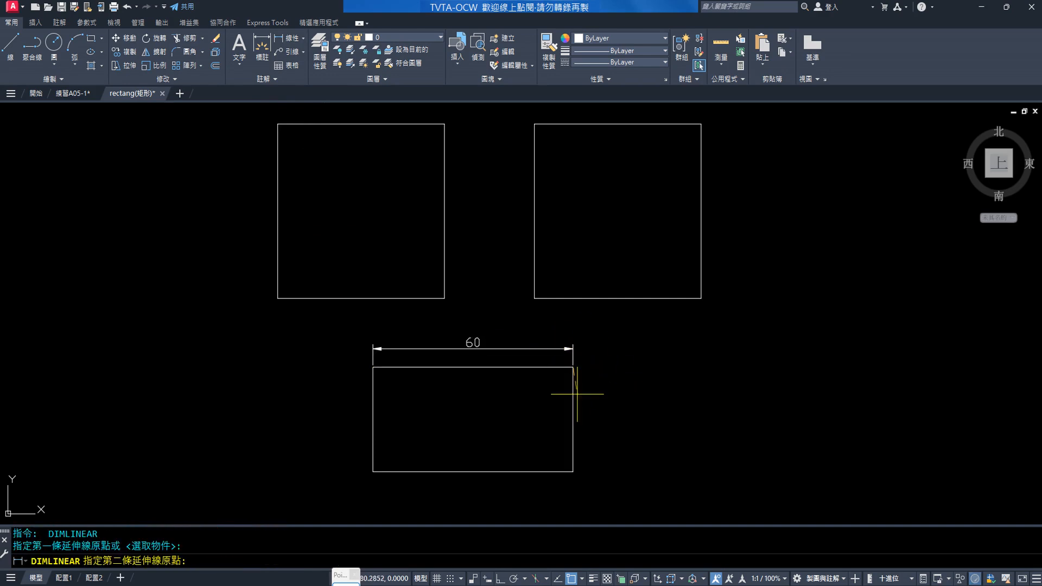
pyautogui.click(572, 471)
pyautogui.click(611, 368)
# Step: Delete both linear dimensions from the new rectangle
pyautogui.click(611, 390)
pyautogui.click(533, 349)
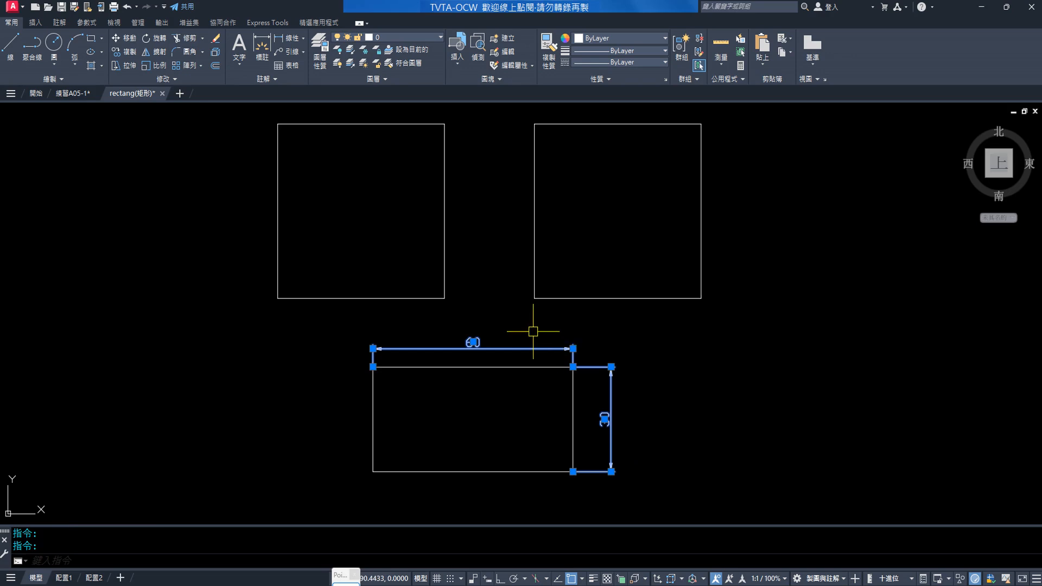
pyautogui.press('Delete')
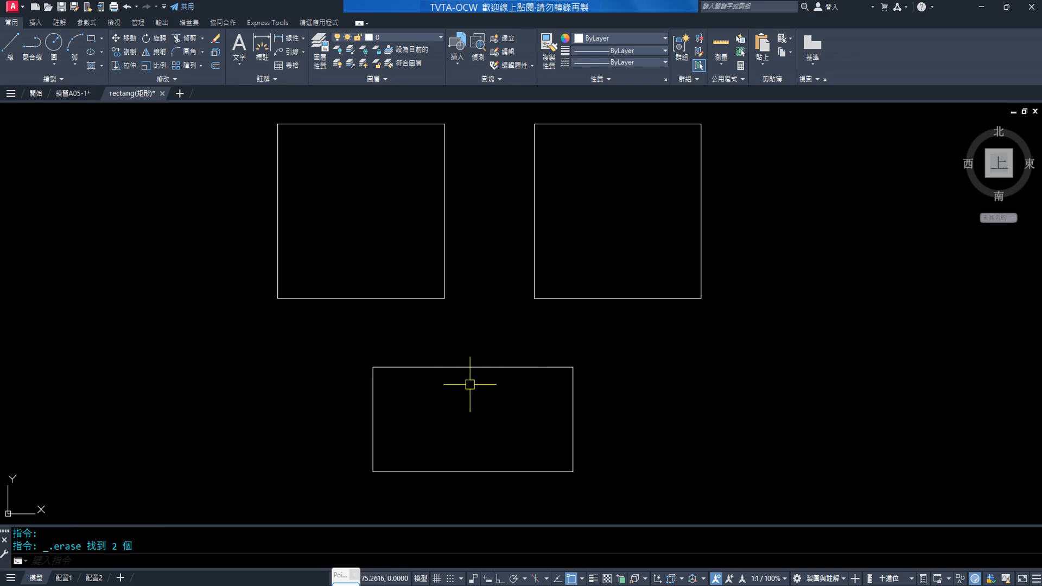
# Step: Draw a 60 by 30 rectangle with Line and ortho mode on, beside the existing rectangle below the squares
pyautogui.click(8, 57)
pyautogui.click(96, 468)
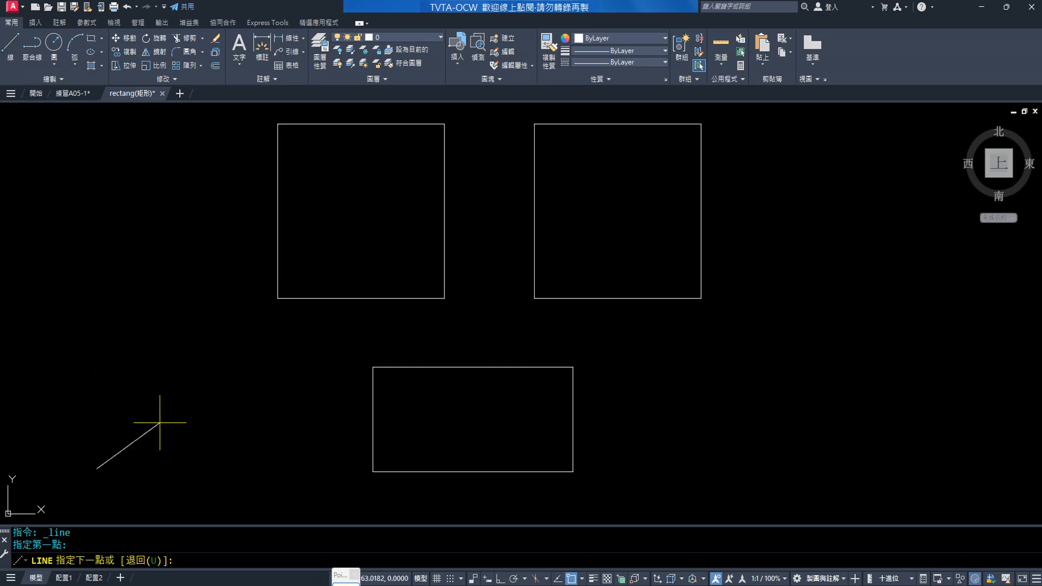
pyautogui.click(499, 579)
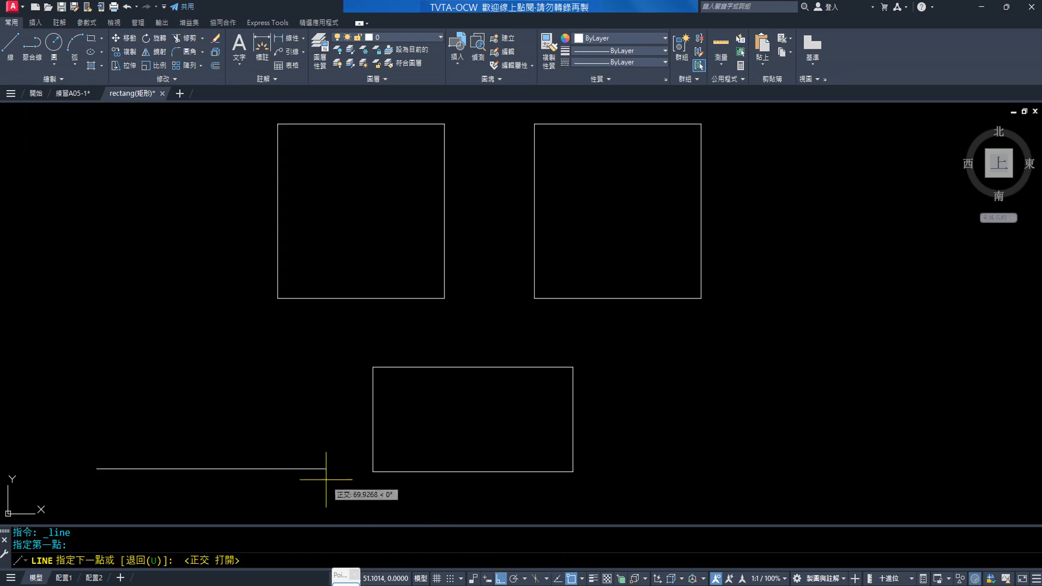
pyautogui.write('60')
pyautogui.press('Return')
pyautogui.write('30')
pyautogui.press('Return')
pyautogui.write('60')
pyautogui.press('Return')
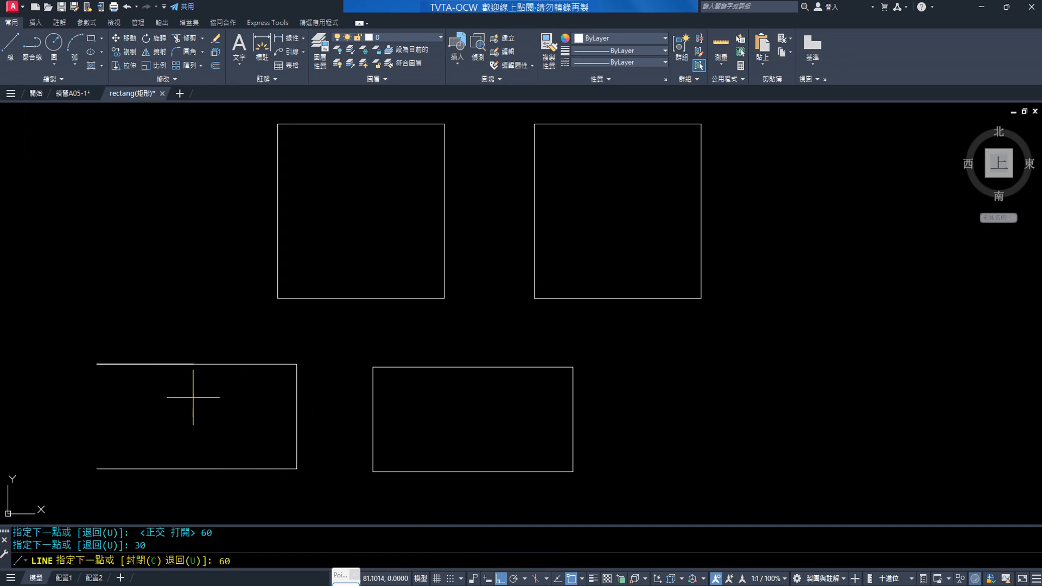
pyautogui.write('30')
pyautogui.press('Return')
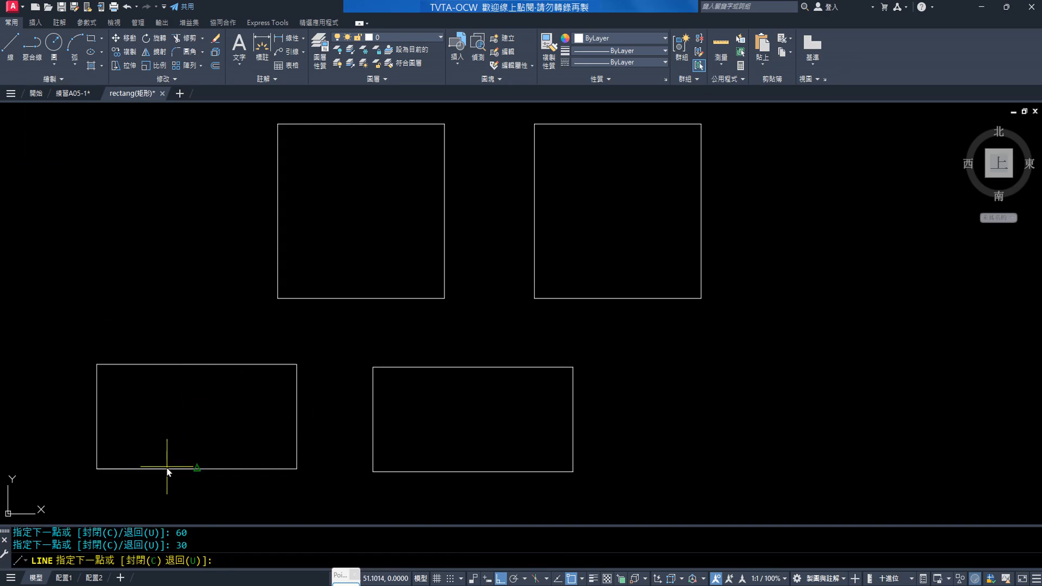
pyautogui.press('Return')
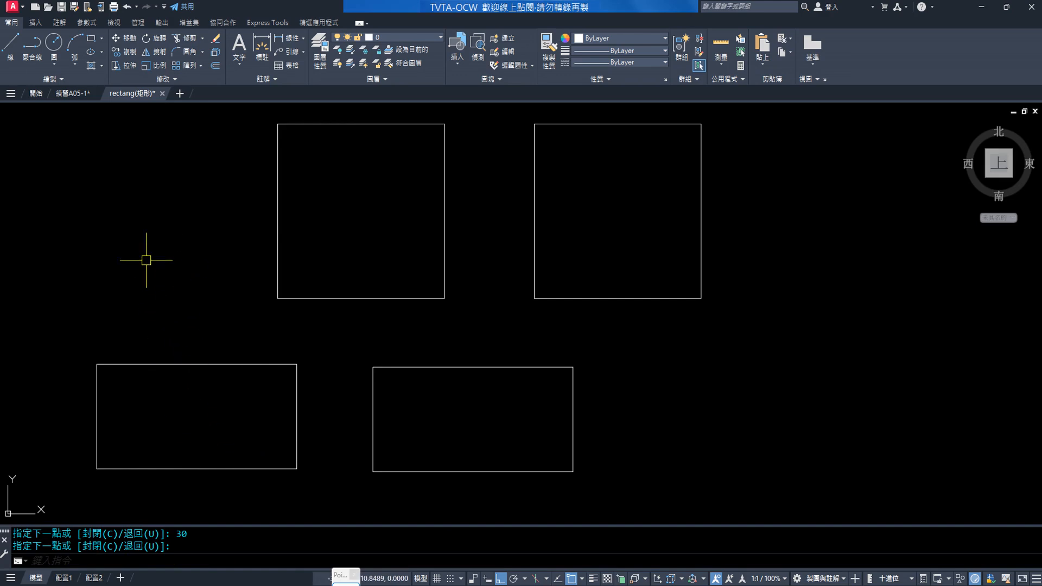
# Step: Select the line-drawn rectangle's top edge and the Rectangle-drawn one to compare their selection, and clear the selection
pyautogui.press('Return')
pyautogui.click(193, 364)
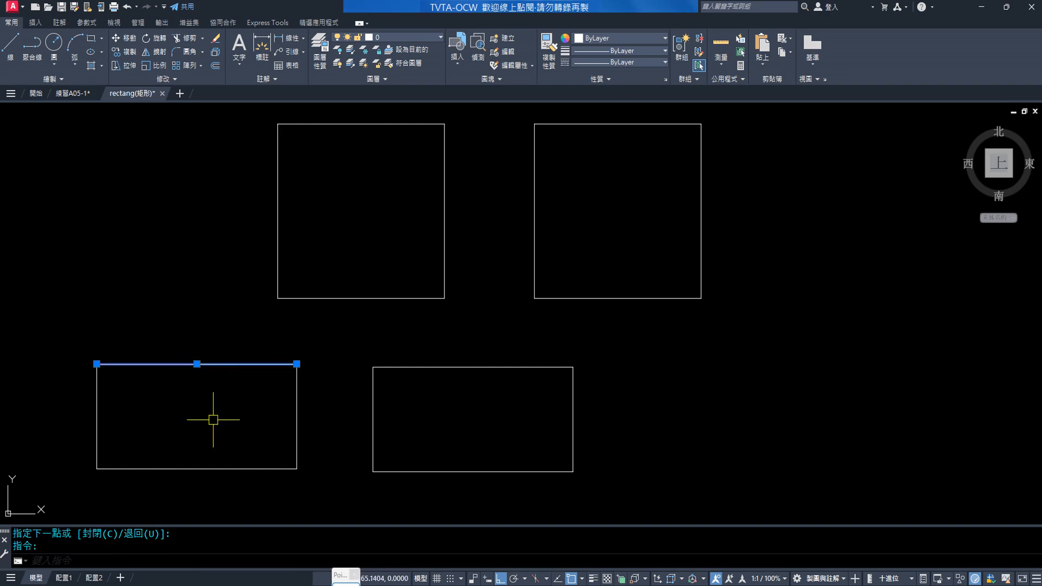
pyautogui.click(406, 367)
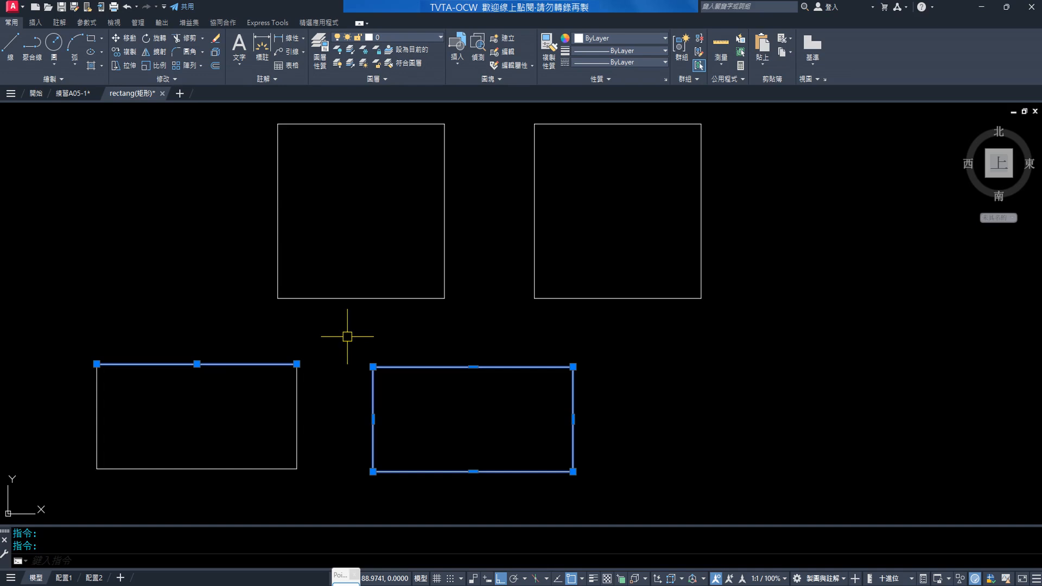
pyautogui.press('Escape')
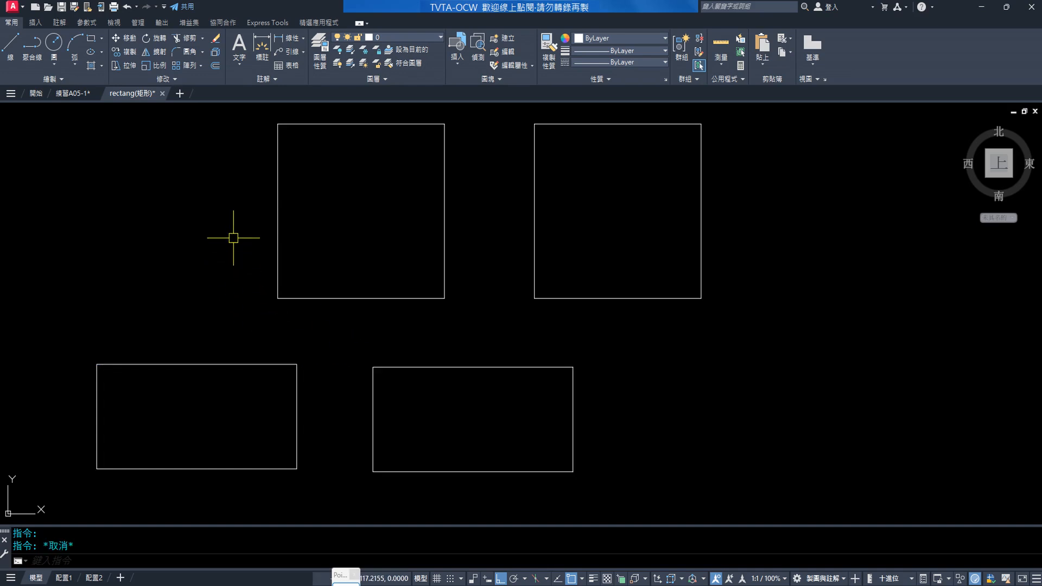
# Step: Erase the line-drawn rectangle's top line together with the Rectangle-drawn object, and undo the erase
pyautogui.click(214, 40)
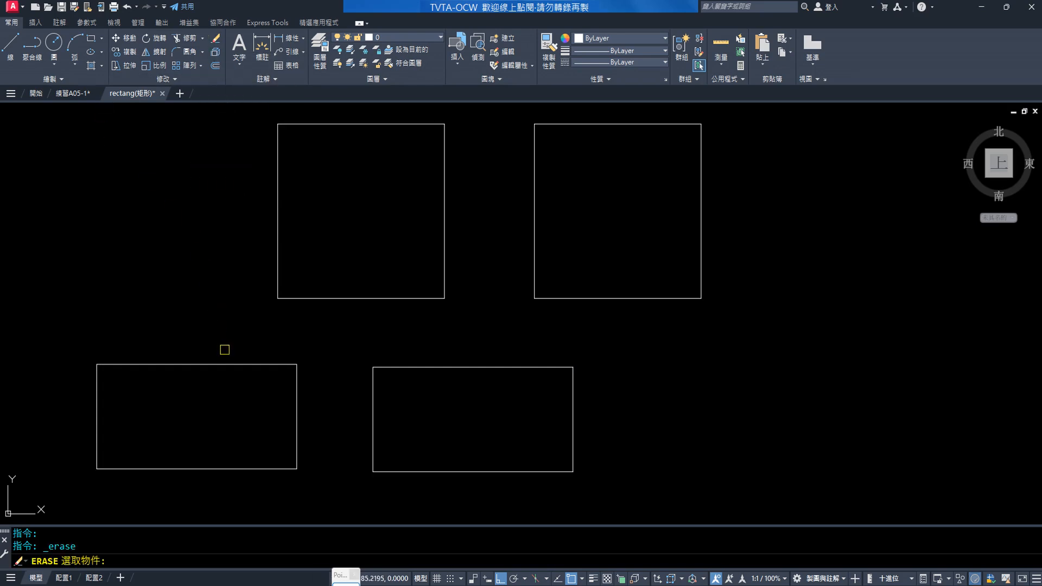
pyautogui.click(229, 364)
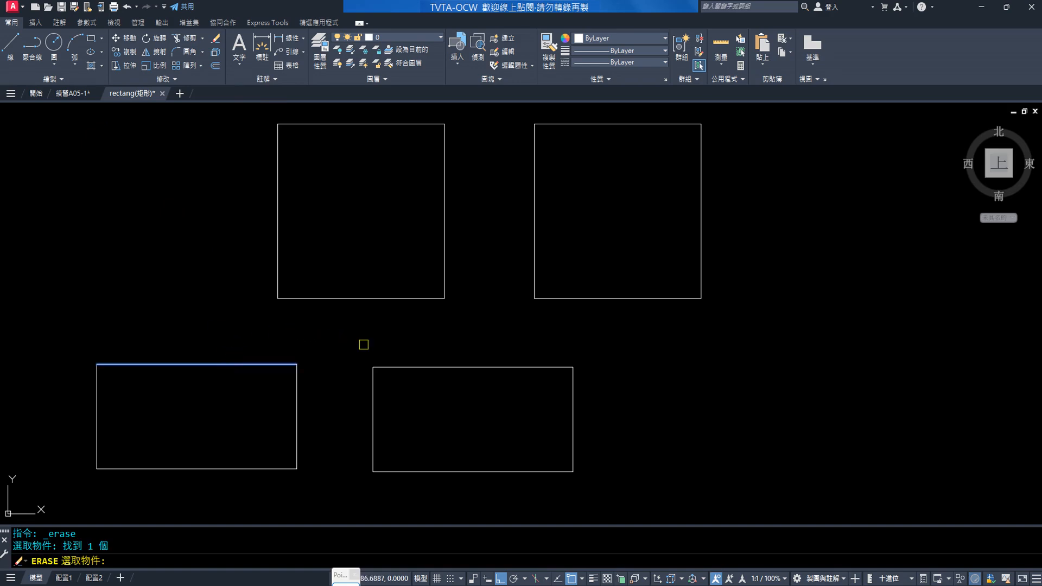
pyautogui.click(394, 367)
pyautogui.press('Return')
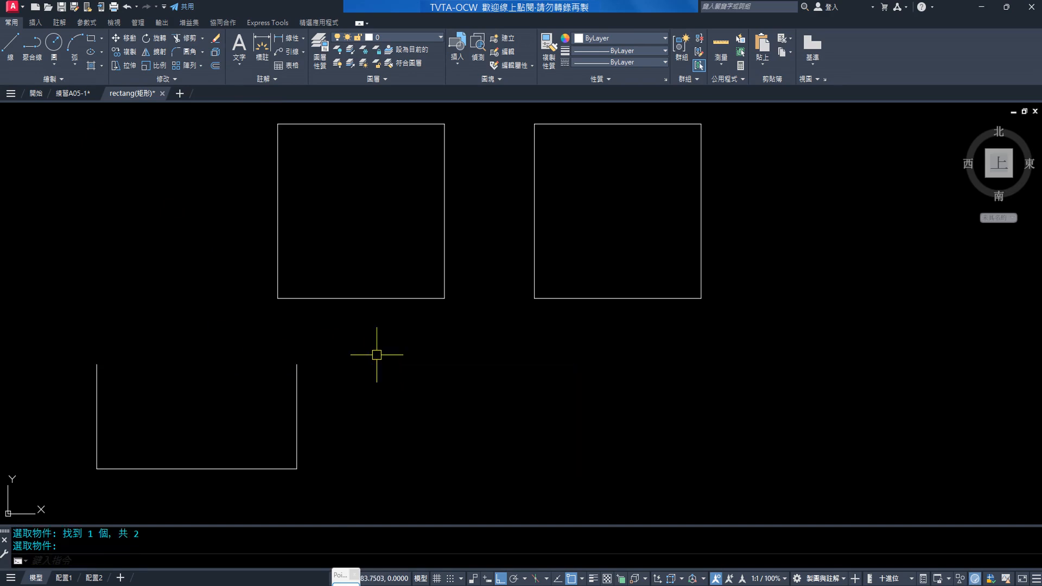
pyautogui.hotkey('ctrl', 'z')
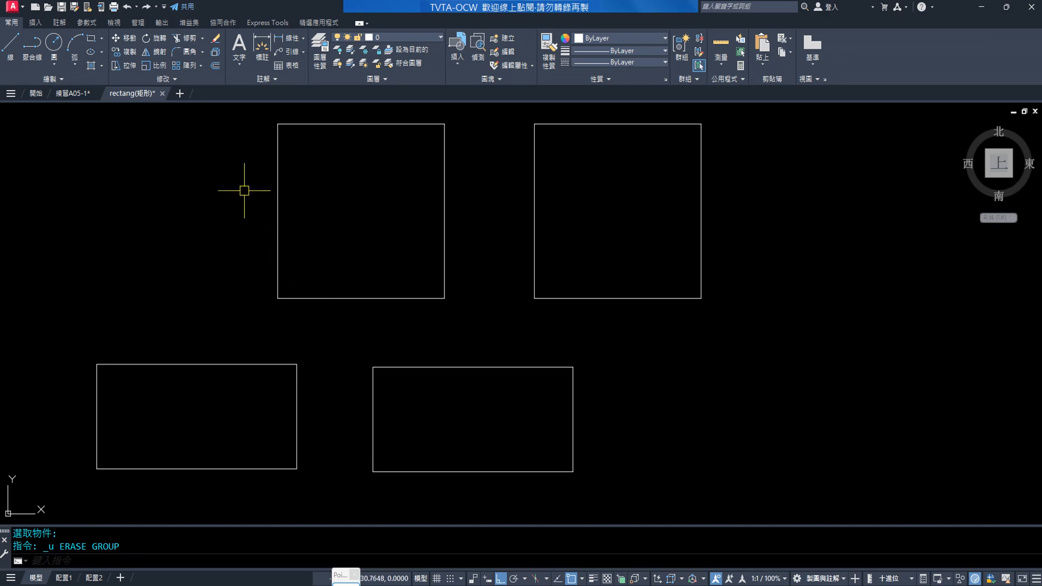
# Step: Offset the line-drawn rectangle's right and top edges outward and its bottom edge inward by 5
pyautogui.click(214, 66)
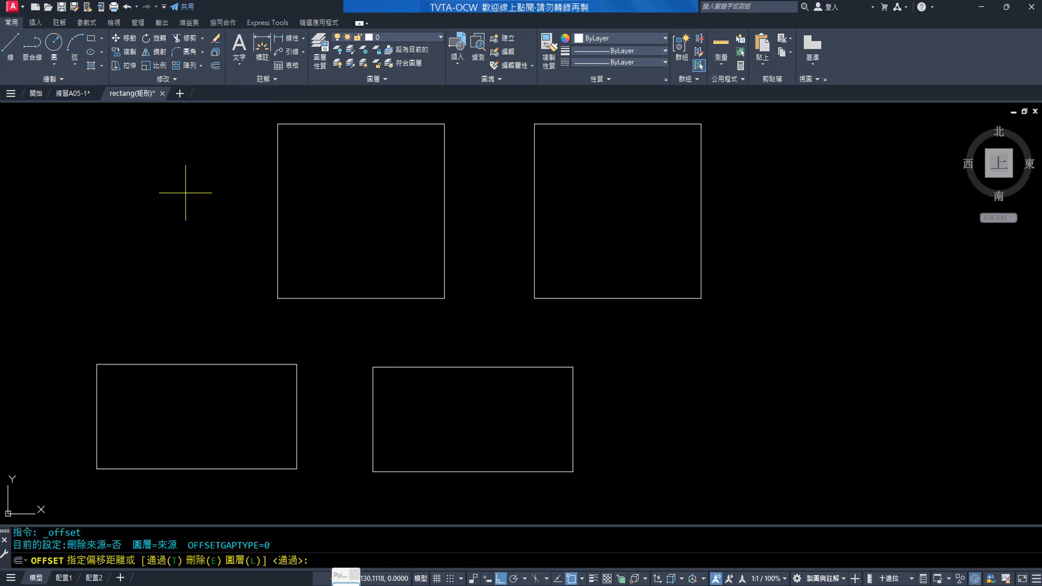
pyautogui.write('5')
pyautogui.press('Return')
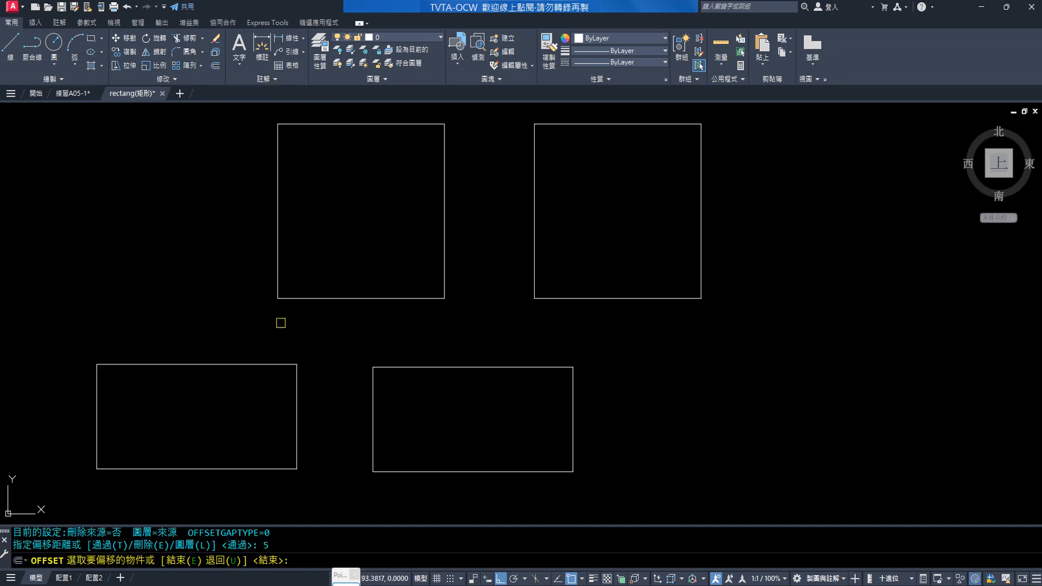
pyautogui.click(298, 380)
pyautogui.click(330, 390)
pyautogui.click(275, 365)
pyautogui.click(276, 350)
pyautogui.click(244, 468)
pyautogui.click(246, 433)
# Step: Offset the Rectangle-drawn object inward twice at a distance of 5, and undo the entire offset operation
pyautogui.click(391, 367)
pyautogui.click(429, 420)
pyautogui.click(442, 385)
pyautogui.click(454, 417)
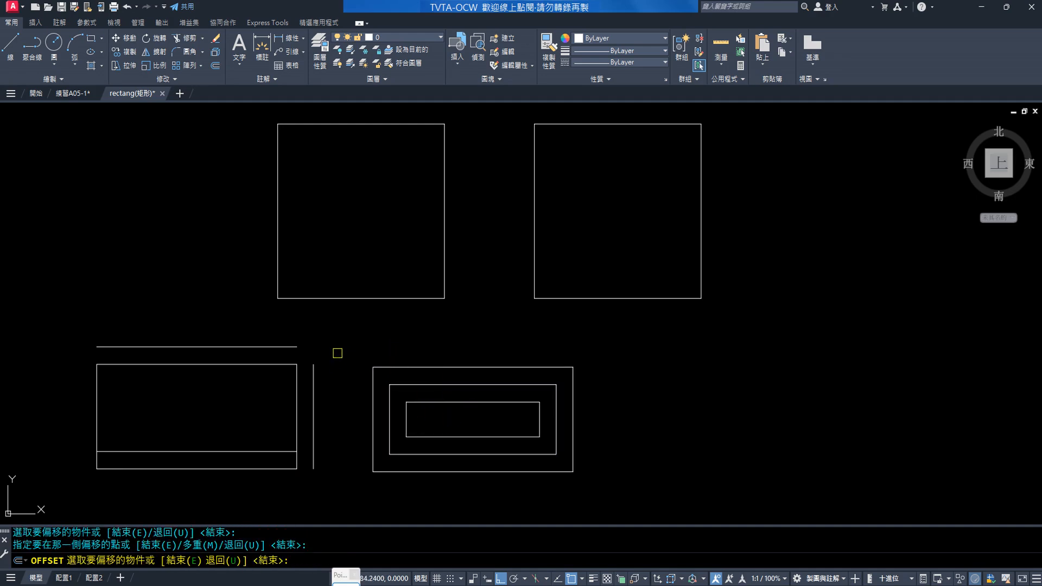
pyautogui.press('Escape')
pyautogui.hotkey('ctrl', 'z')
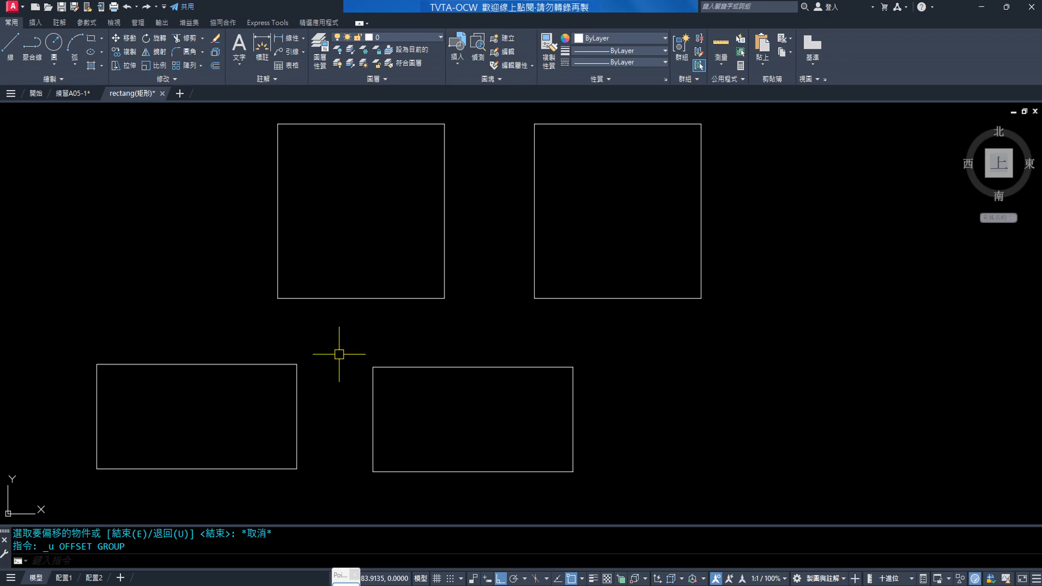
# Step: Stretch the top edges of both lower rectangles upward by their midpoint grips, and undo both grip edits
pyautogui.click(84, 337)
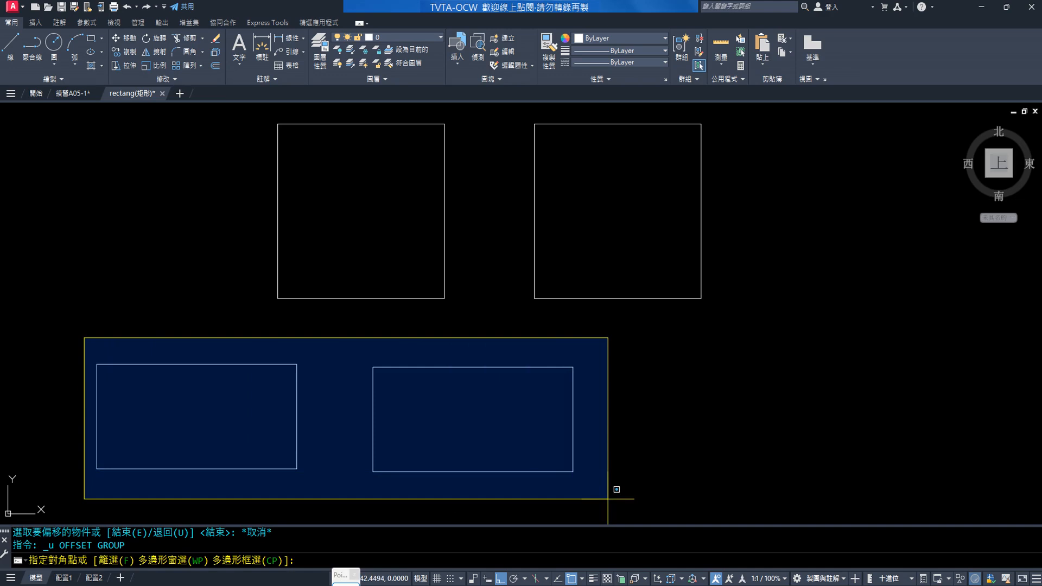
pyautogui.click(608, 499)
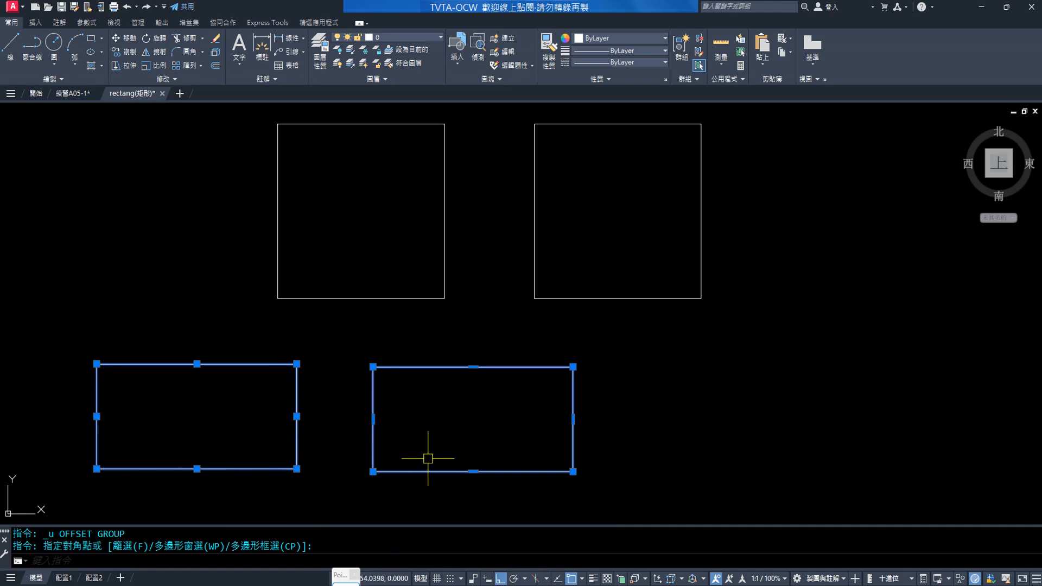
pyautogui.click(473, 367)
pyautogui.click(473, 343)
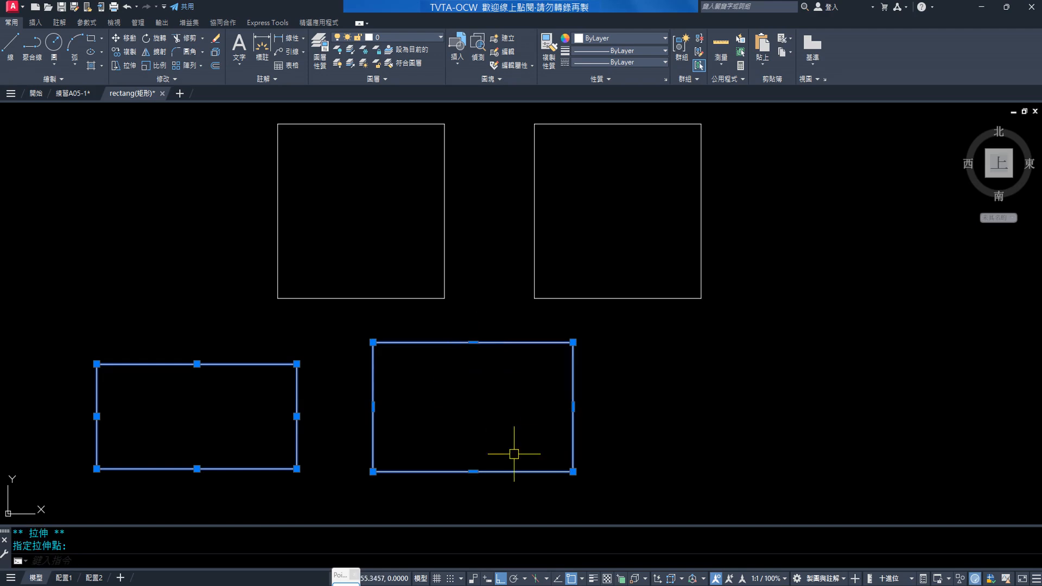
pyautogui.click(196, 364)
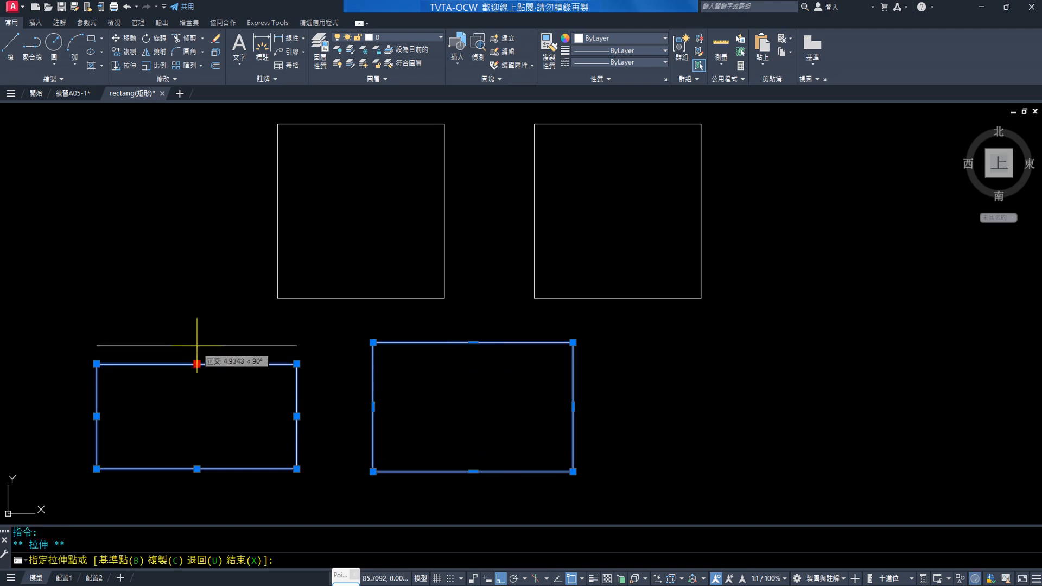
pyautogui.click(197, 338)
pyautogui.press('Escape')
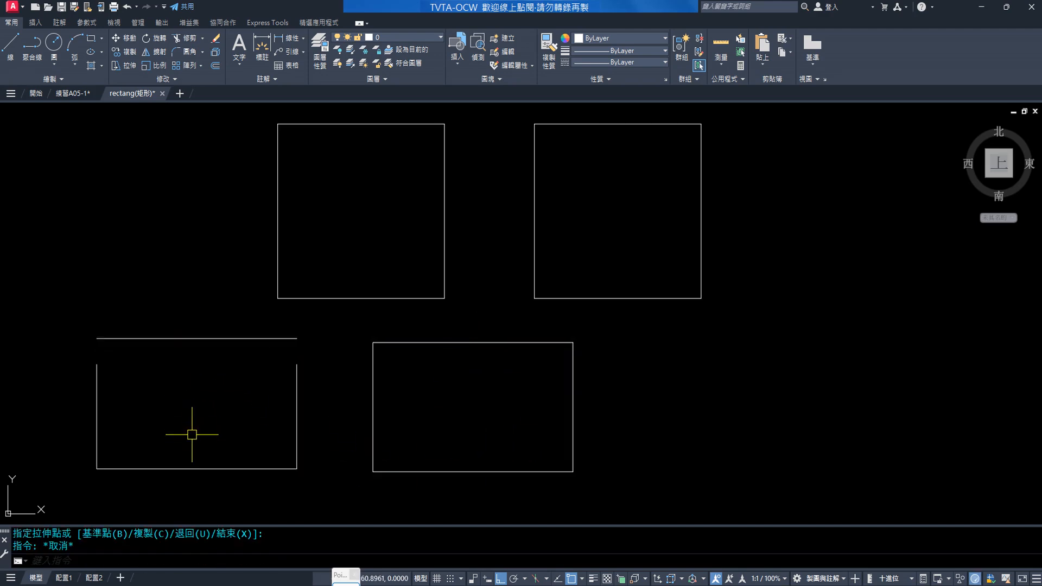
pyautogui.hotkey('ctrl', 'z')
pyautogui.hotkey('ctrl', 'z')
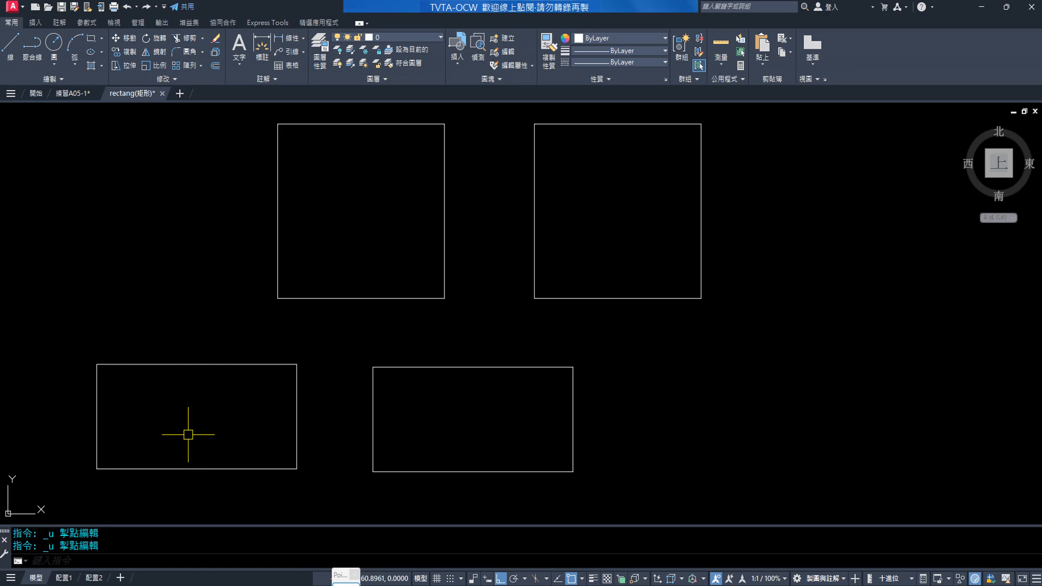
# Step: Compare how the Rectangle-drawn object and the top line of the line-drawn one select, clearing each selection
pyautogui.click(402, 368)
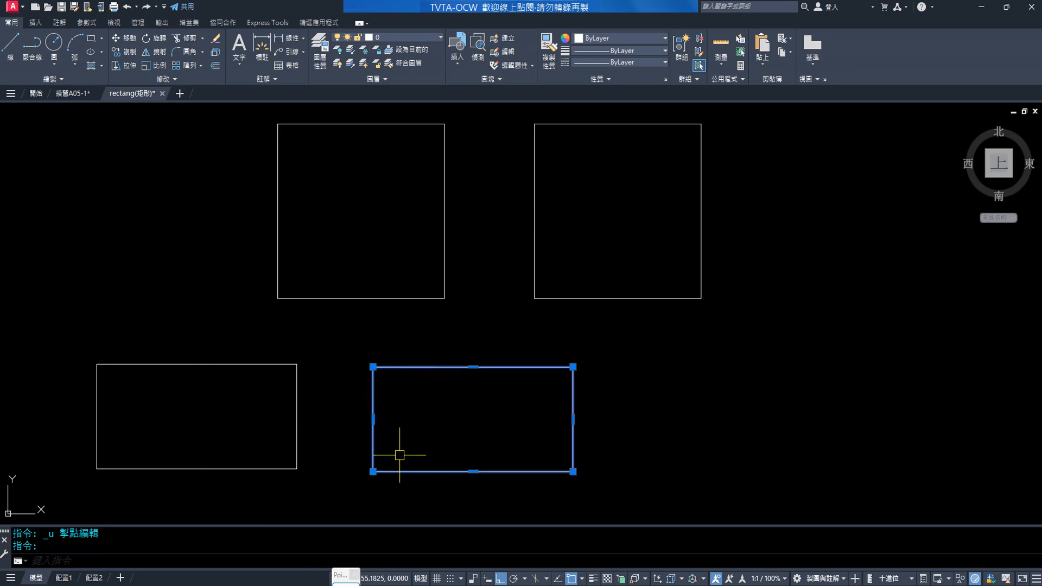
pyautogui.press('Escape')
pyautogui.click(262, 365)
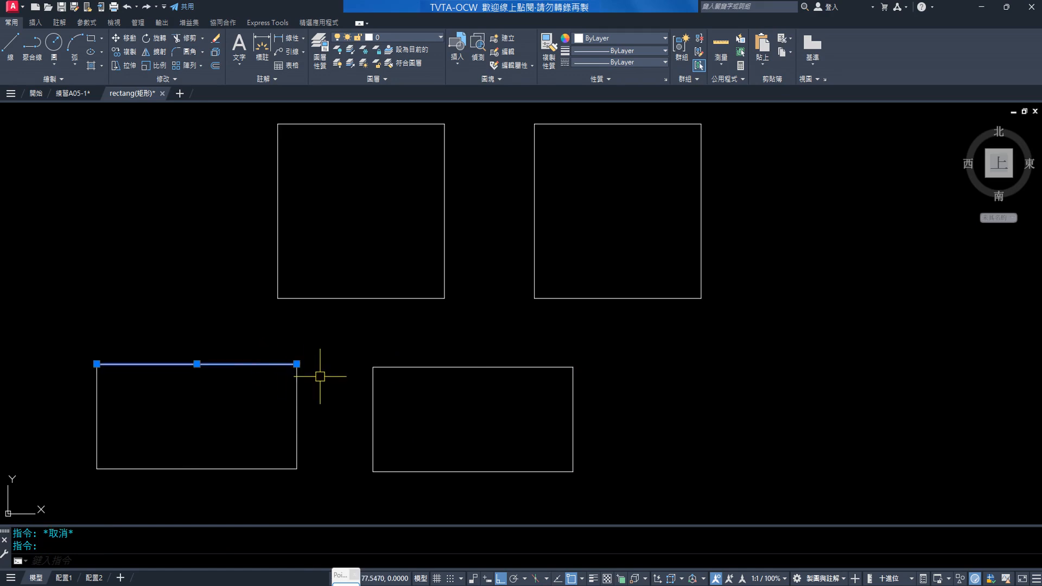
pyautogui.press('Escape')
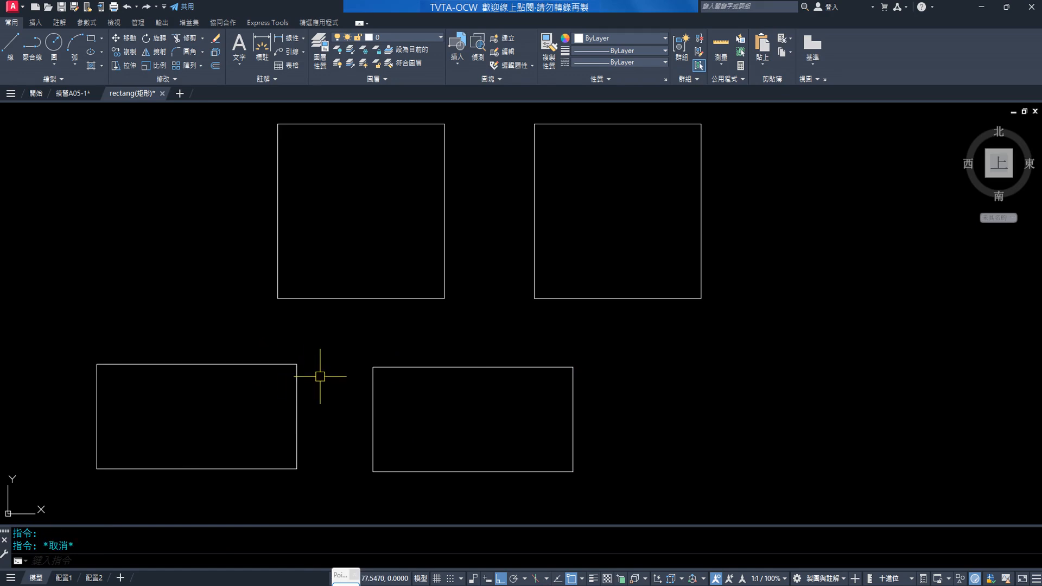
pyautogui.click(275, 365)
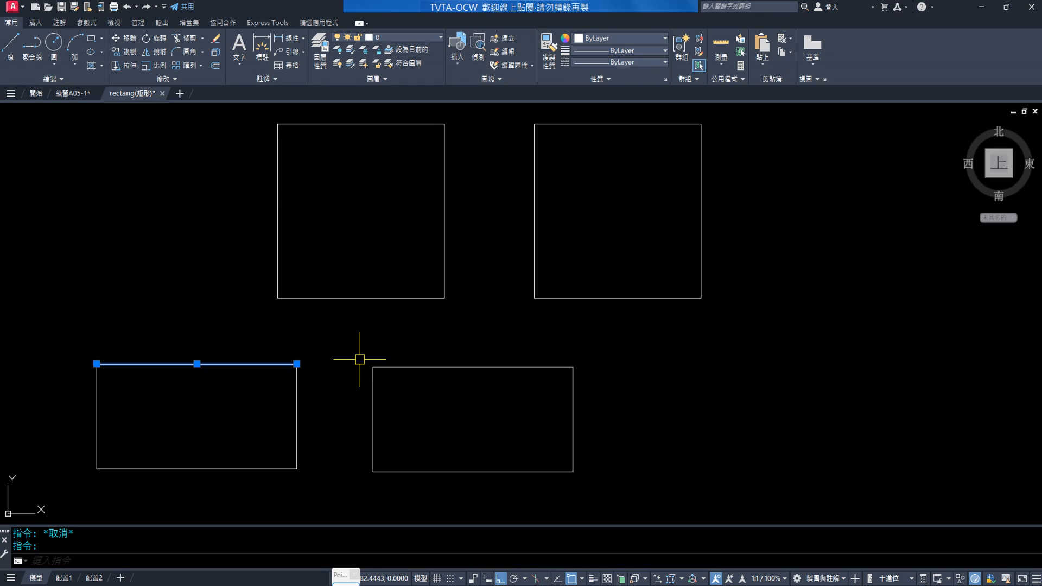
pyautogui.press('Escape')
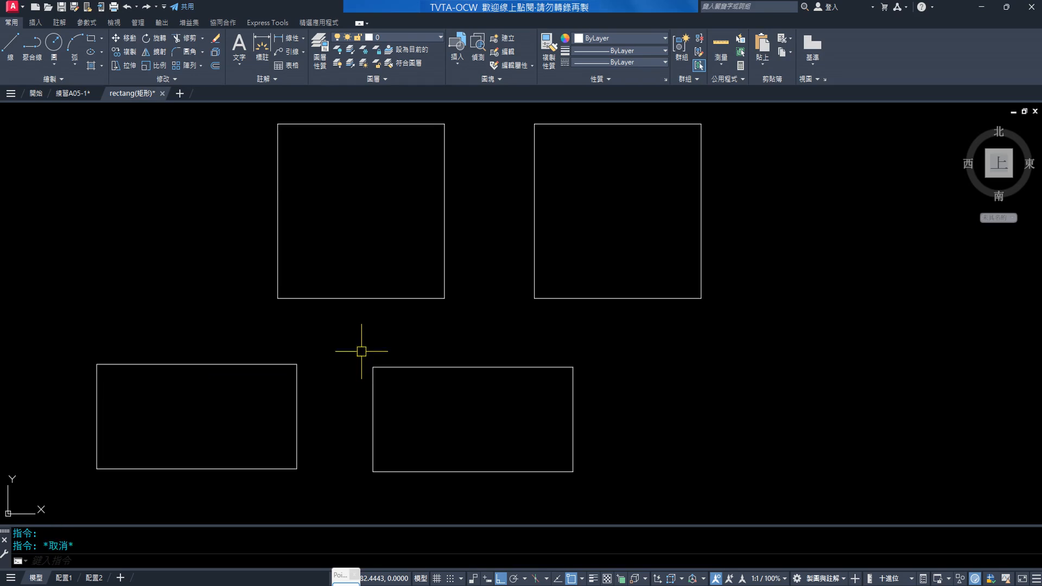
pyautogui.click(470, 366)
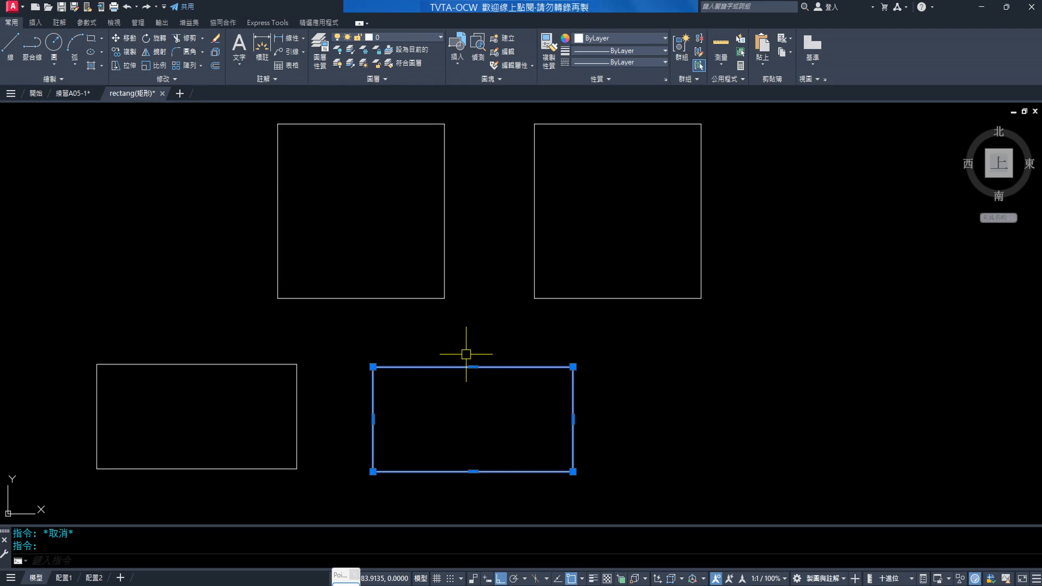
pyautogui.press('Escape')
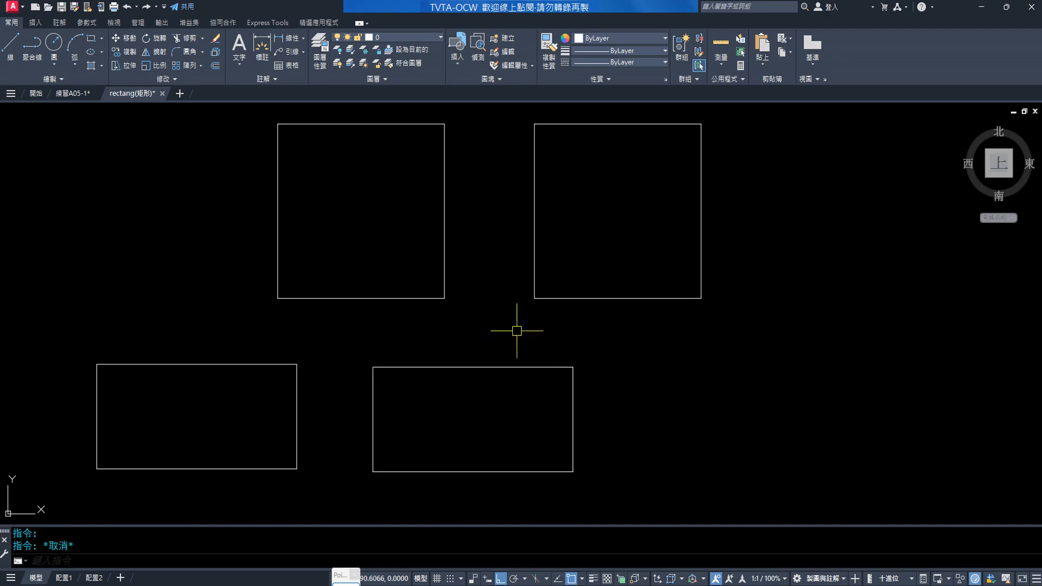
# Step: Switch to the AutoCAD-2D25 - 複製.pdf manual and select the Rectang option list from 倒角(C) to 寬度(W)
pyautogui.moveTo(581, 582)
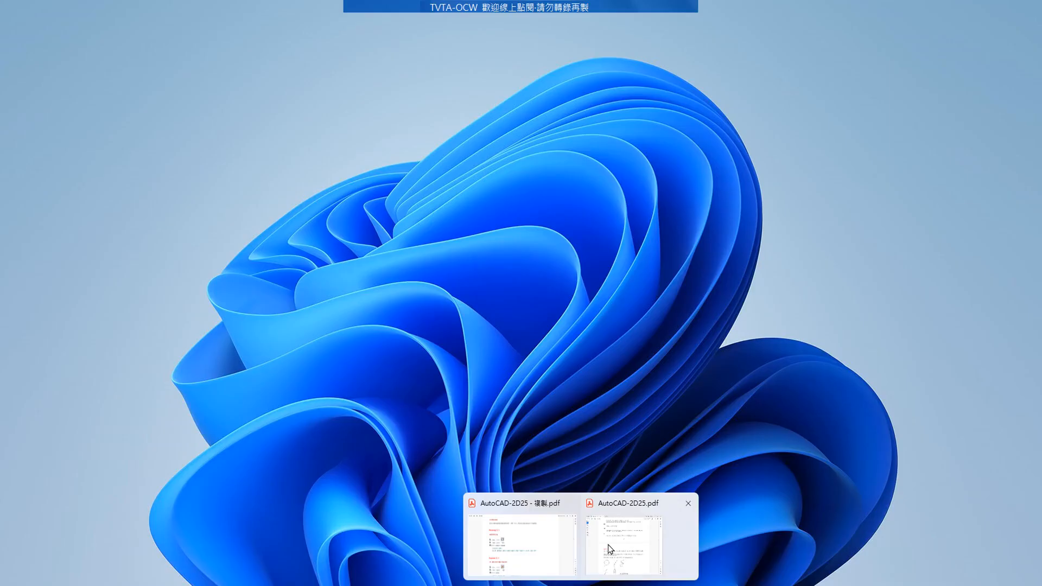
pyautogui.click(606, 543)
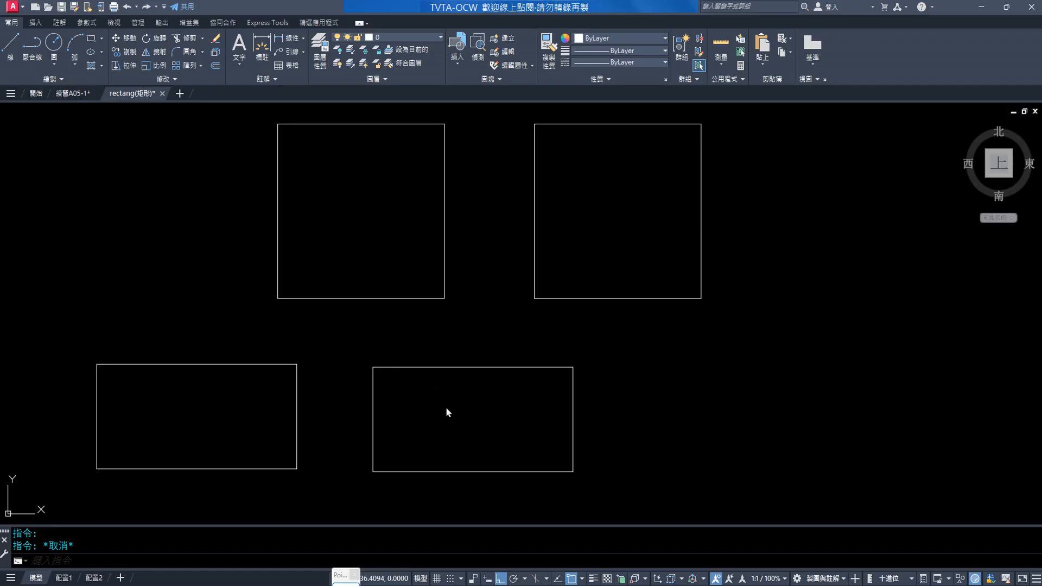
pyautogui.moveTo(567, 581)
pyautogui.click(539, 568)
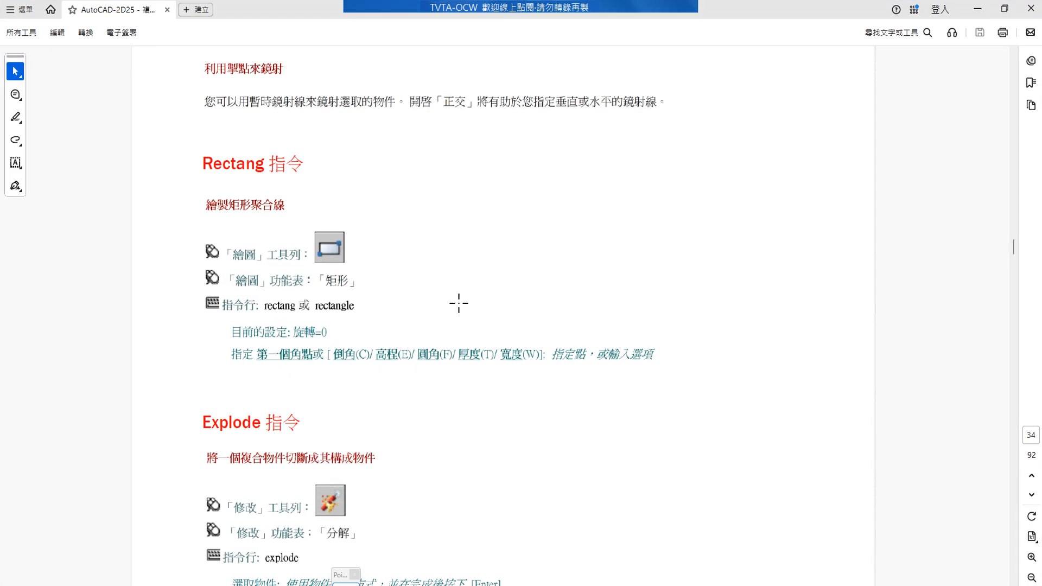
pyautogui.moveTo(322, 344); pyautogui.dragTo(552, 368)
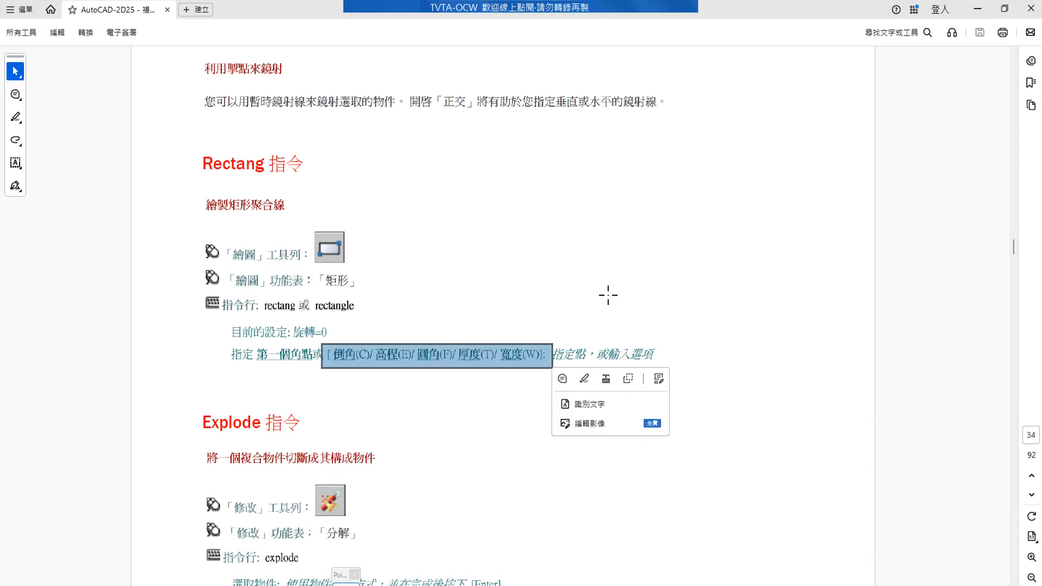
# Step: Select the word 「分解」 in the manual's Explode command section
pyautogui.scroll(-3, 429, 312)
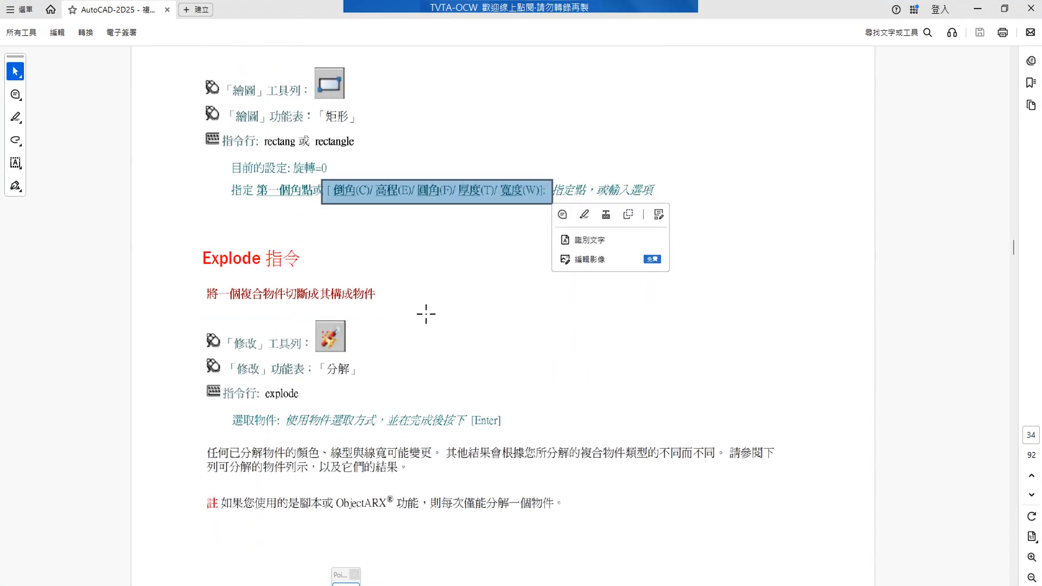
pyautogui.moveTo(317, 357); pyautogui.dragTo(360, 384)
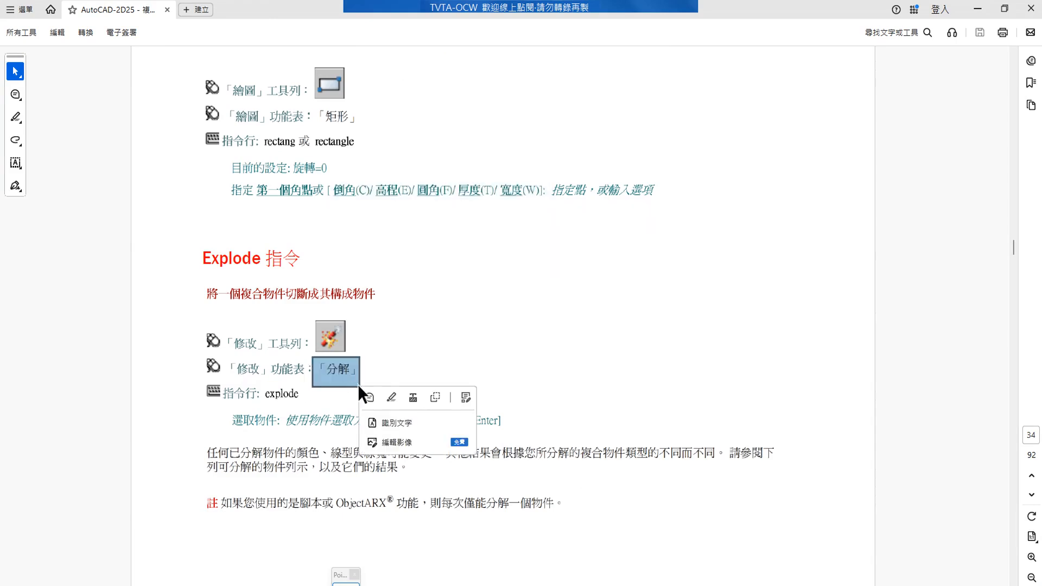
# Step: Clear the text selection and underline 「分解」 and the object-selection prompt in the Explode section with the screen pen
pyautogui.click(432, 363)
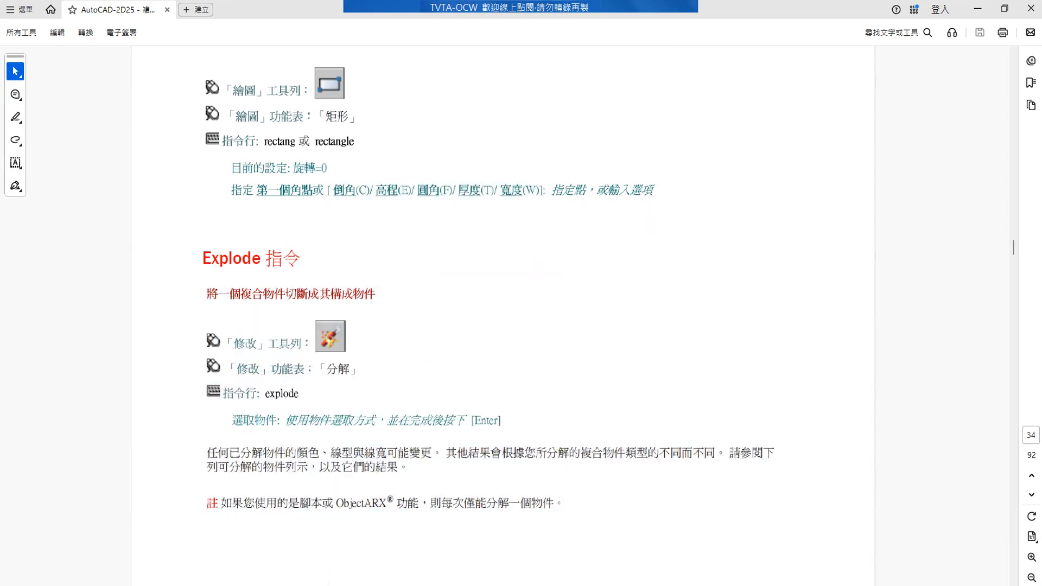
pyautogui.moveTo(308, 374); pyautogui.dragTo(376, 379)
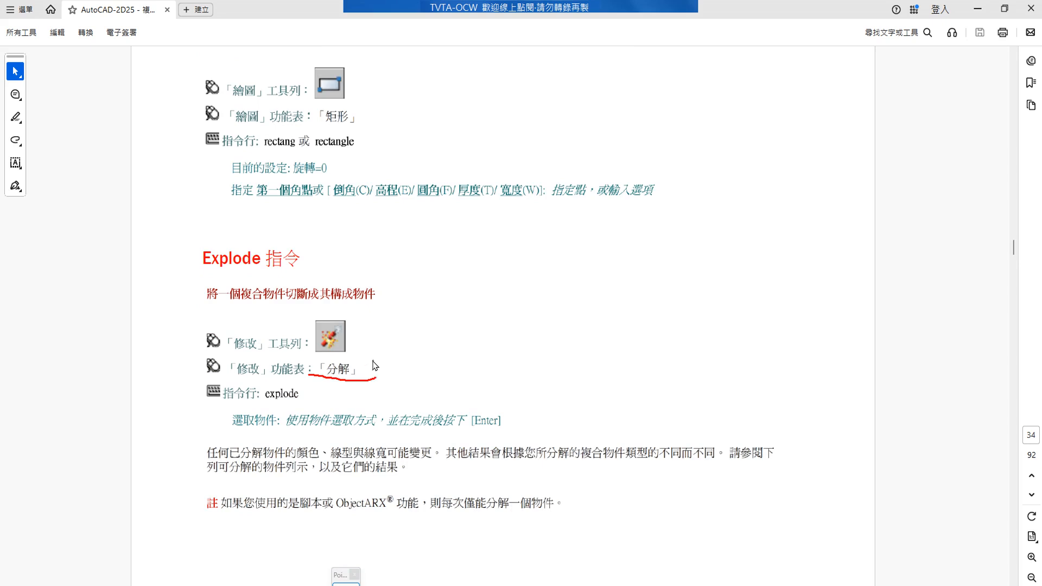
pyautogui.moveTo(327, 382); pyautogui.dragTo(372, 375)
pyautogui.moveTo(288, 429); pyautogui.dragTo(373, 433)
pyautogui.moveTo(402, 433); pyautogui.dragTo(491, 433)
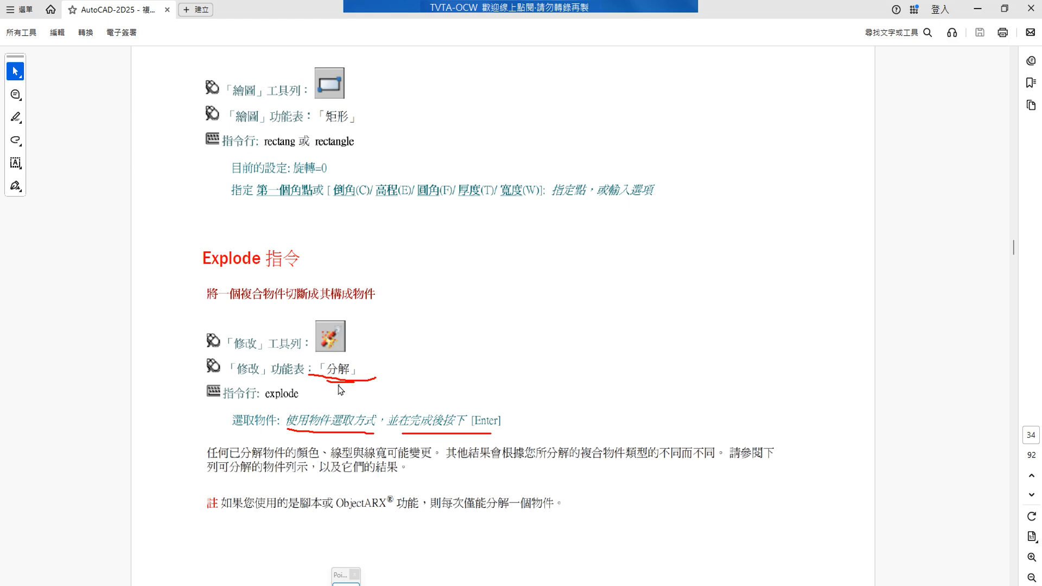
# Step: Sketch a horizontal dimension with extension lines and arrows beside the Explode section, and underline 「分解」 again
pyautogui.moveTo(494, 280)
pyautogui.mouseDown()
pyautogui.moveTo(494, 324)
pyautogui.moveTo(670, 297)
pyautogui.moveTo(673, 335)
pyautogui.mouseUp()
pyautogui.moveTo(493, 271); pyautogui.dragTo(490, 326)
pyautogui.moveTo(490, 276); pyautogui.dragTo(487, 328)
pyautogui.moveTo(672, 281); pyautogui.dragTo(667, 328)
pyautogui.moveTo(678, 280); pyautogui.dragTo(676, 330)
pyautogui.moveTo(496, 295); pyautogui.dragTo(667, 297)
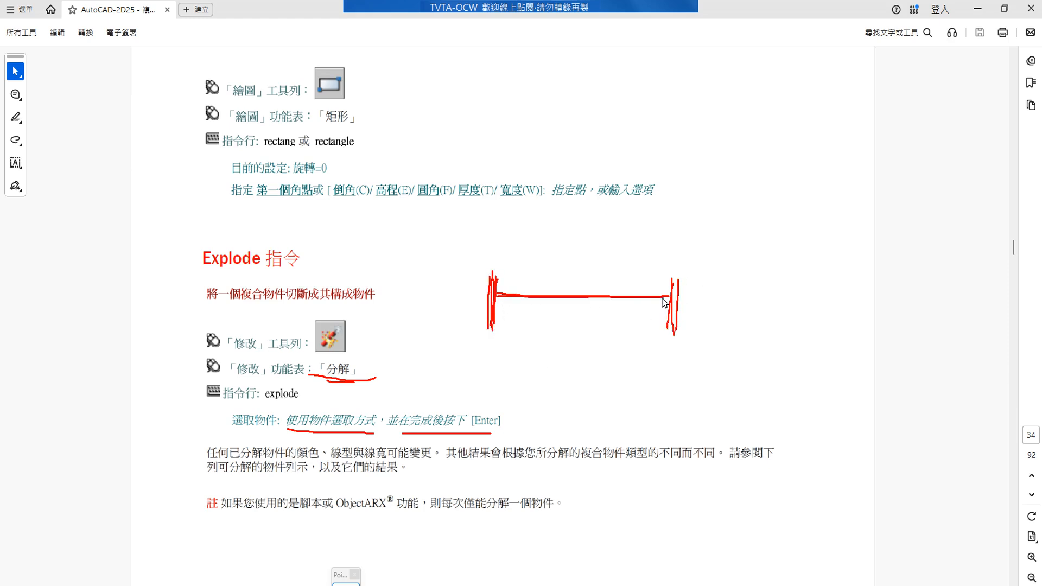
pyautogui.moveTo(575, 281)
pyautogui.mouseDown()
pyautogui.moveTo(562, 289)
pyautogui.moveTo(589, 284)
pyautogui.mouseUp()
pyautogui.moveTo(515, 287); pyautogui.dragTo(476, 298)
pyautogui.moveTo(671, 298); pyautogui.dragTo(647, 304)
pyautogui.moveTo(313, 384); pyautogui.dragTo(359, 383)
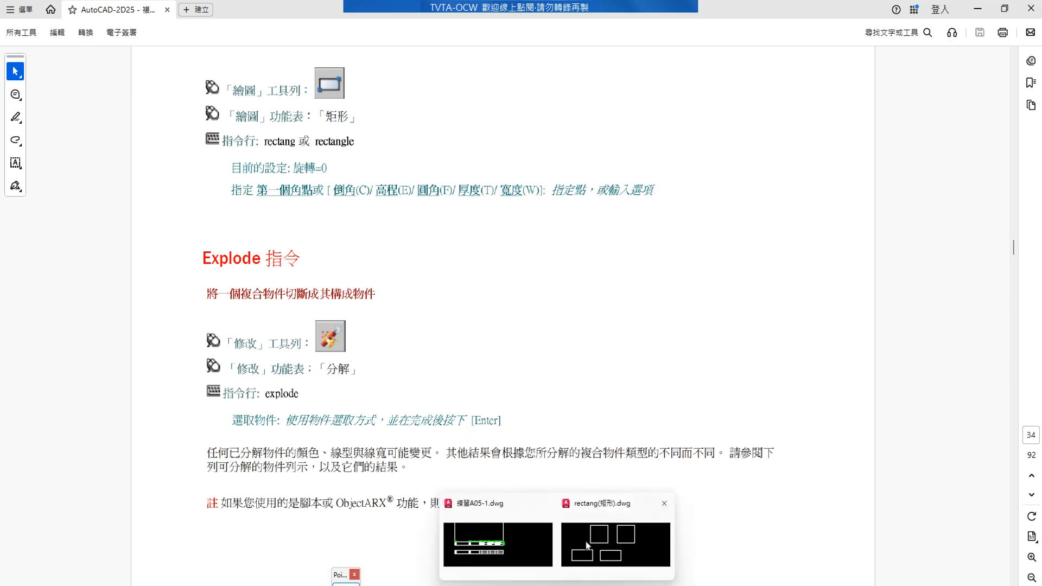
# Step: Switch to rectang(矩形).dwg in AutoCAD and add a vertical linear dimension to the lower-right rectangle's right edge
pyautogui.click(615, 547)
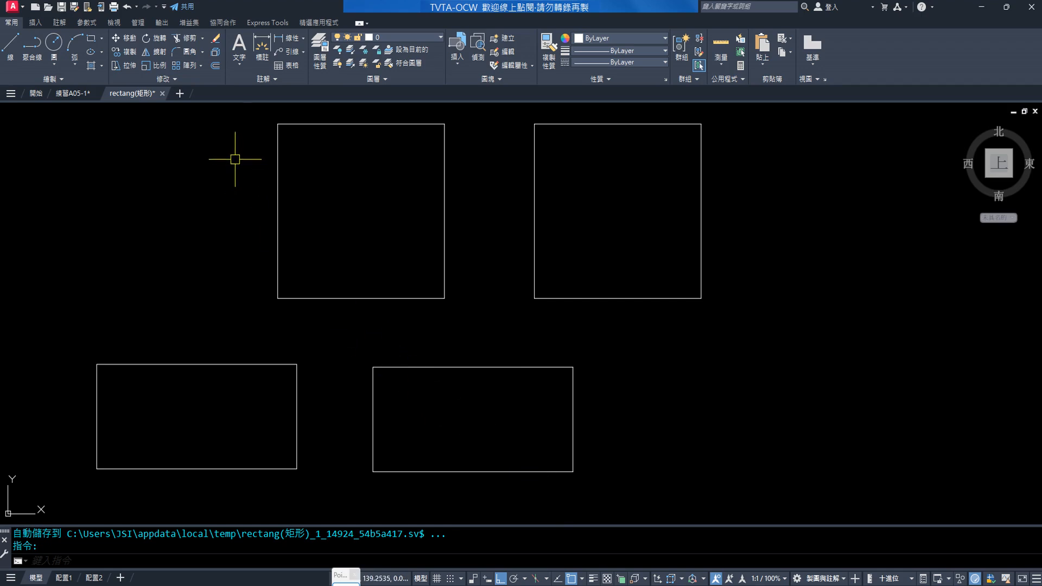
pyautogui.click(270, 67)
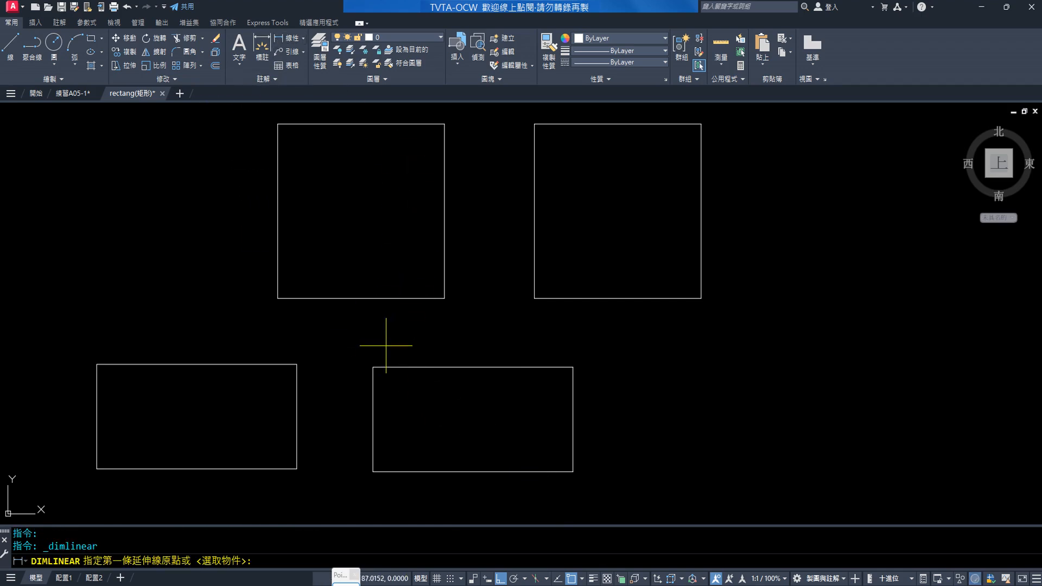
pyautogui.click(572, 367)
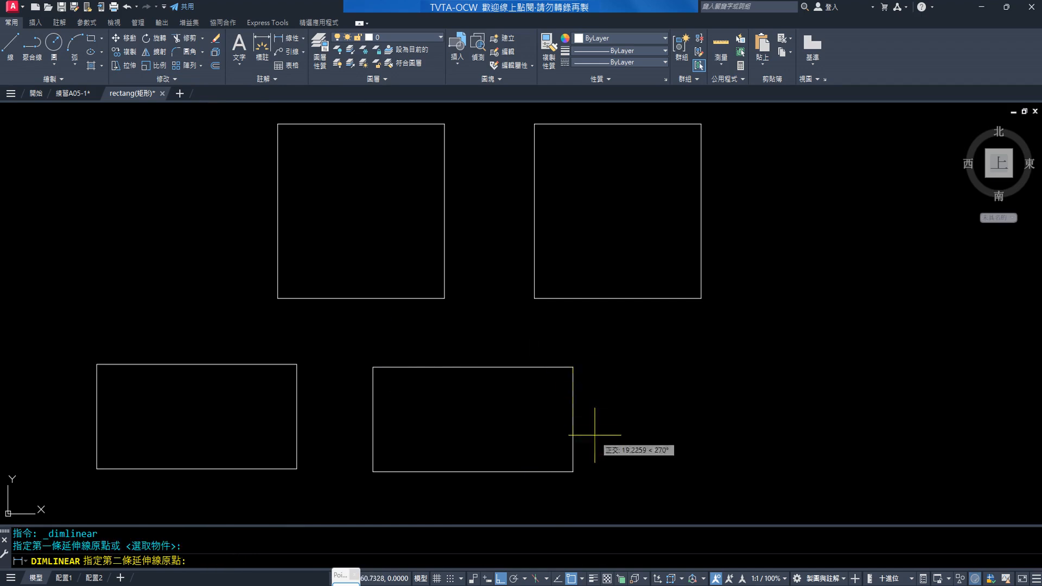
pyautogui.click(573, 471)
pyautogui.click(609, 446)
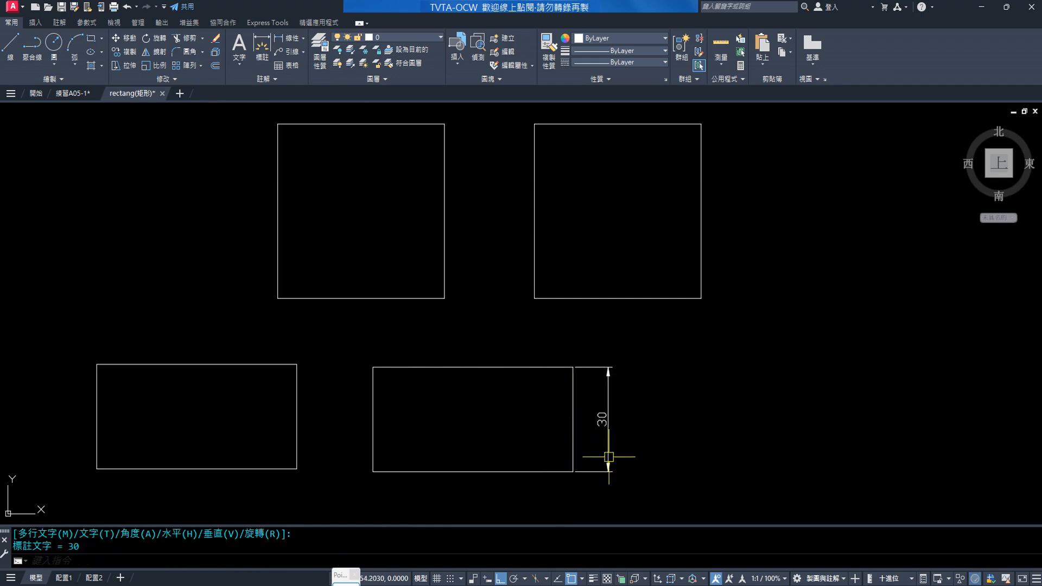
# Step: Explode the lower-right rectangle into separate lines
pyautogui.click(216, 52)
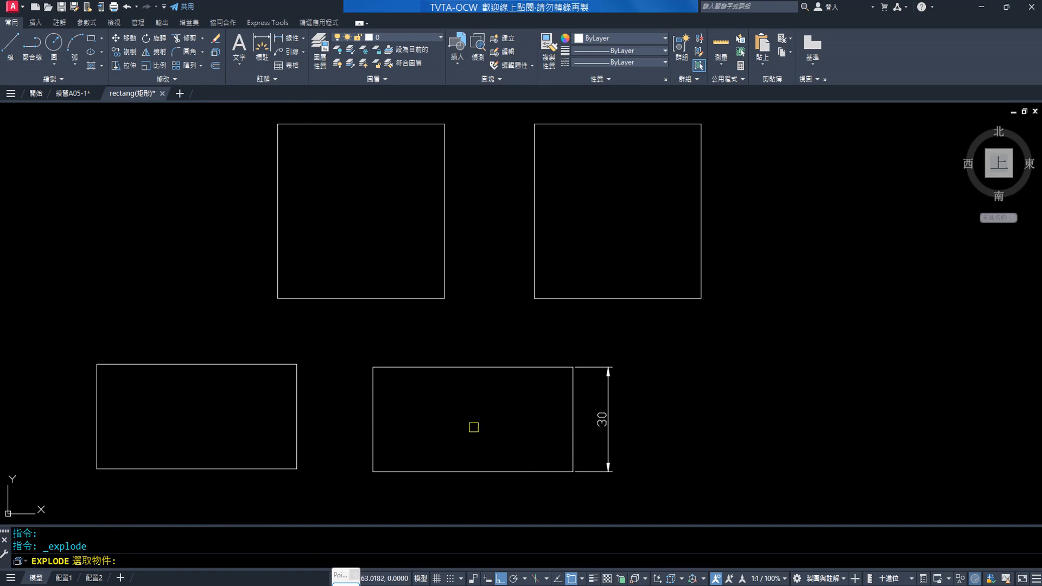
pyautogui.click(440, 367)
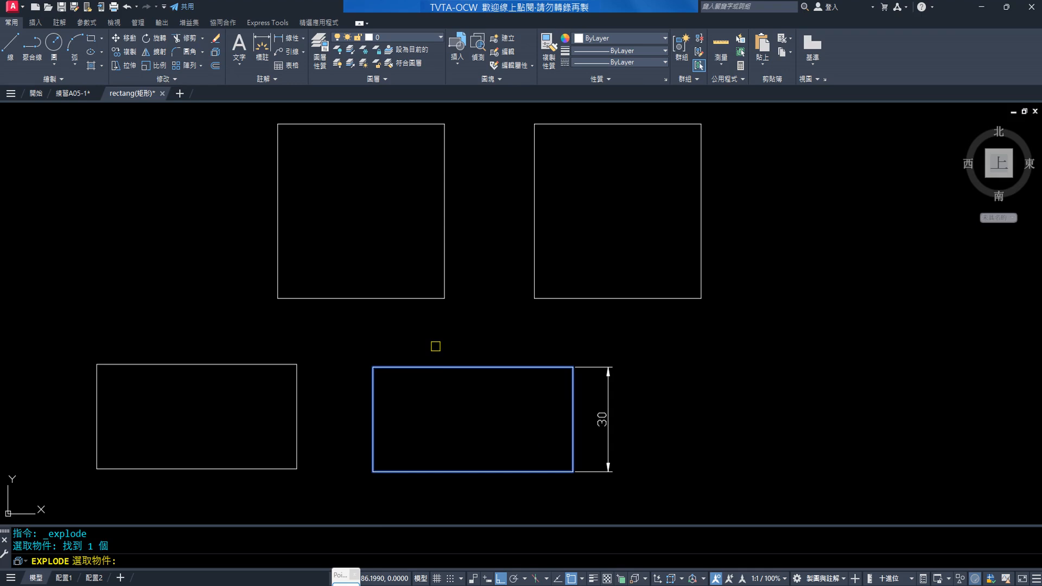
pyautogui.press('Return')
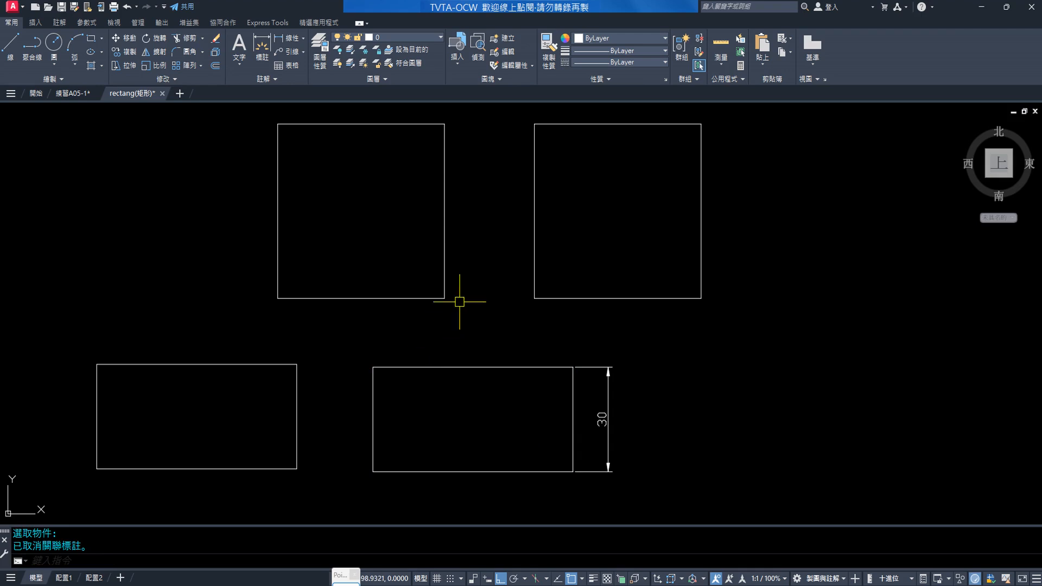
# Step: Check that the exploded rectangle's top edge selects, and move its left edge outward by the midpoint grip
pyautogui.click(444, 369)
pyautogui.press('Escape')
pyautogui.click(372, 406)
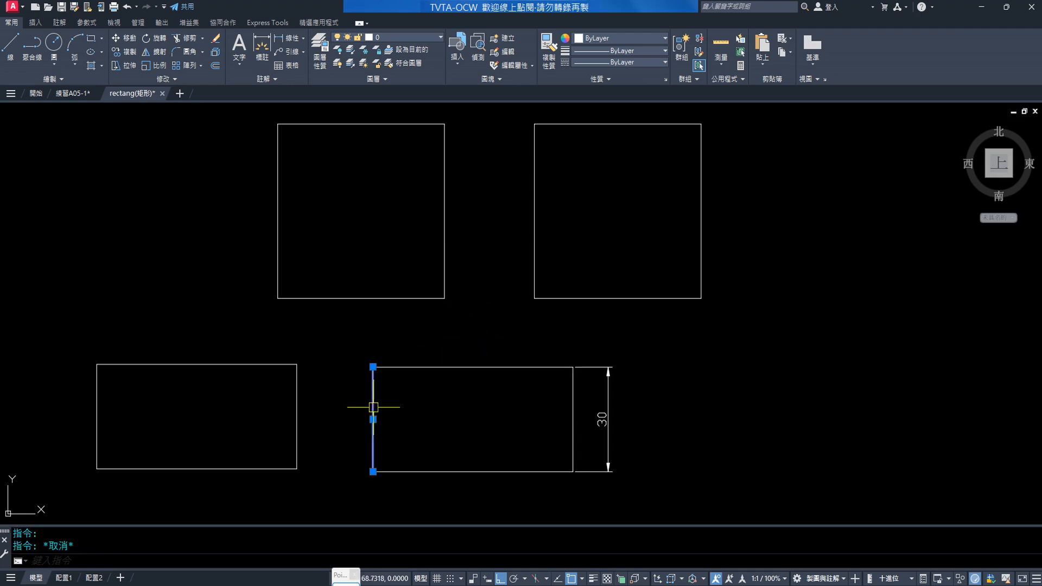
pyautogui.click(373, 419)
pyautogui.click(352, 412)
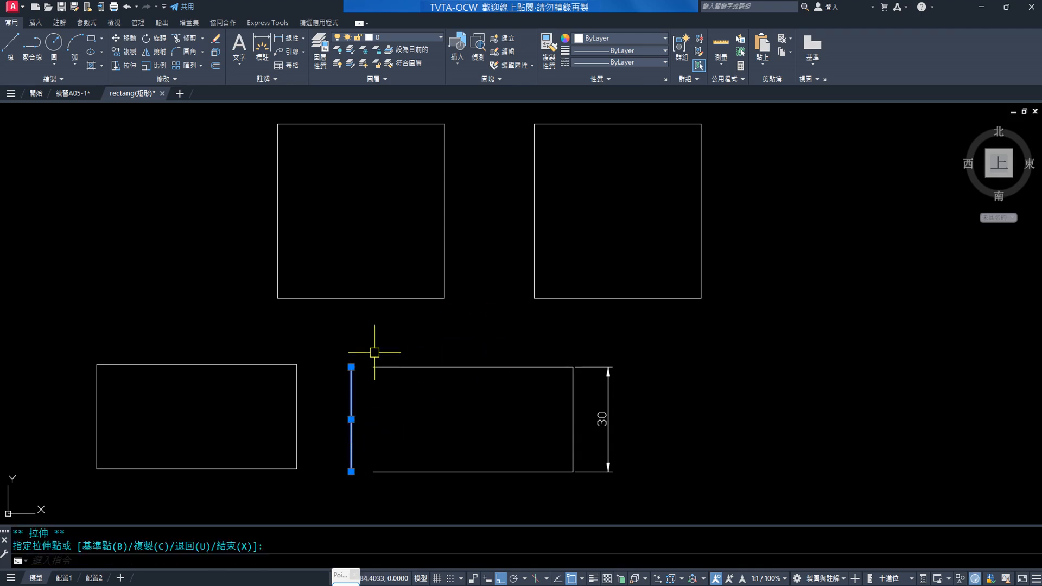
pyautogui.press('Escape')
# Step: Check how the vertical dimension beside the lower-right rectangle selects, and explode it
pyautogui.click(590, 368)
pyautogui.press('Escape')
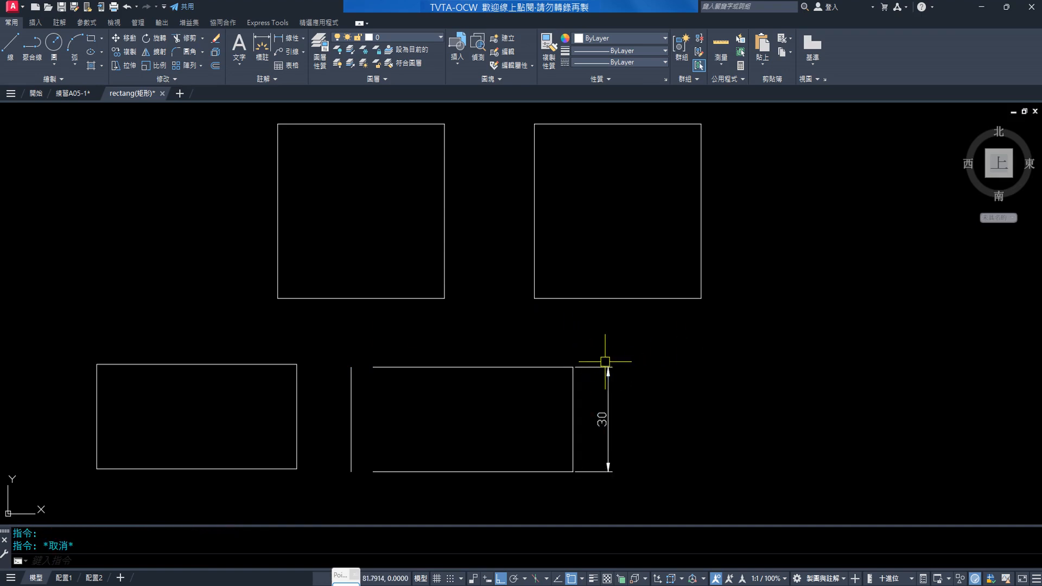
pyautogui.click(598, 366)
pyautogui.press('Escape')
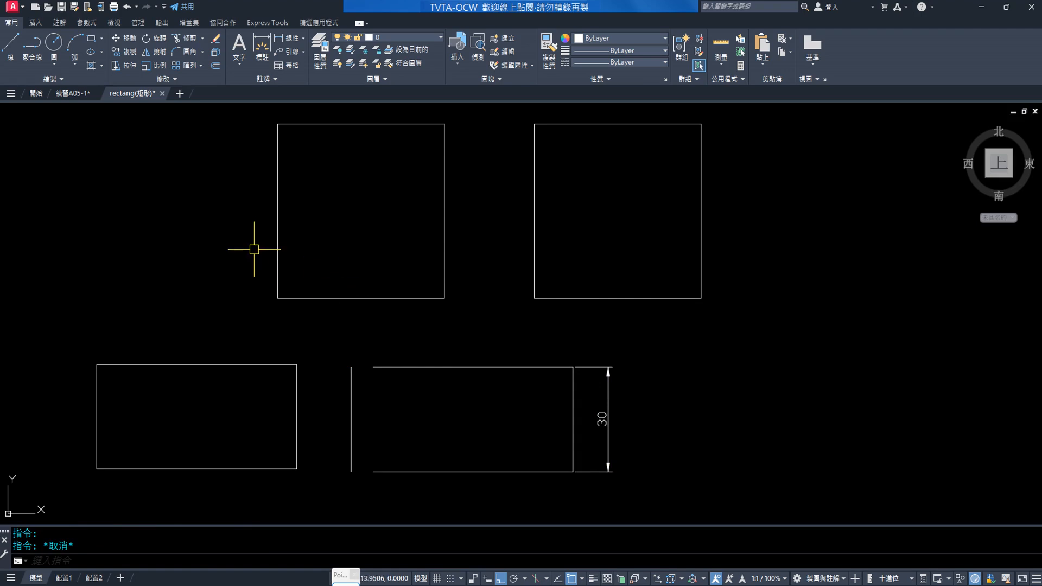
pyautogui.click(215, 52)
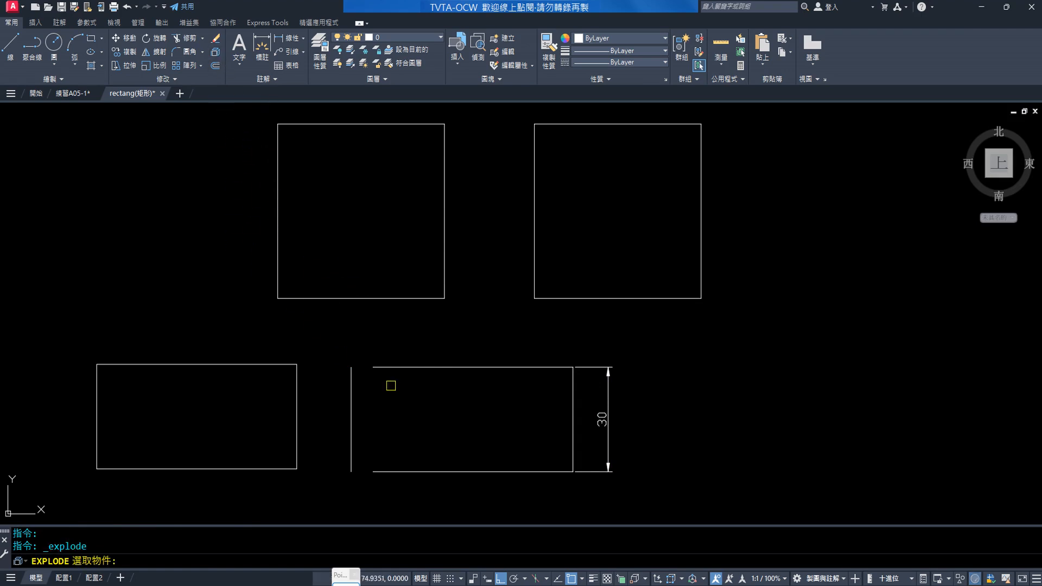
pyautogui.click(599, 365)
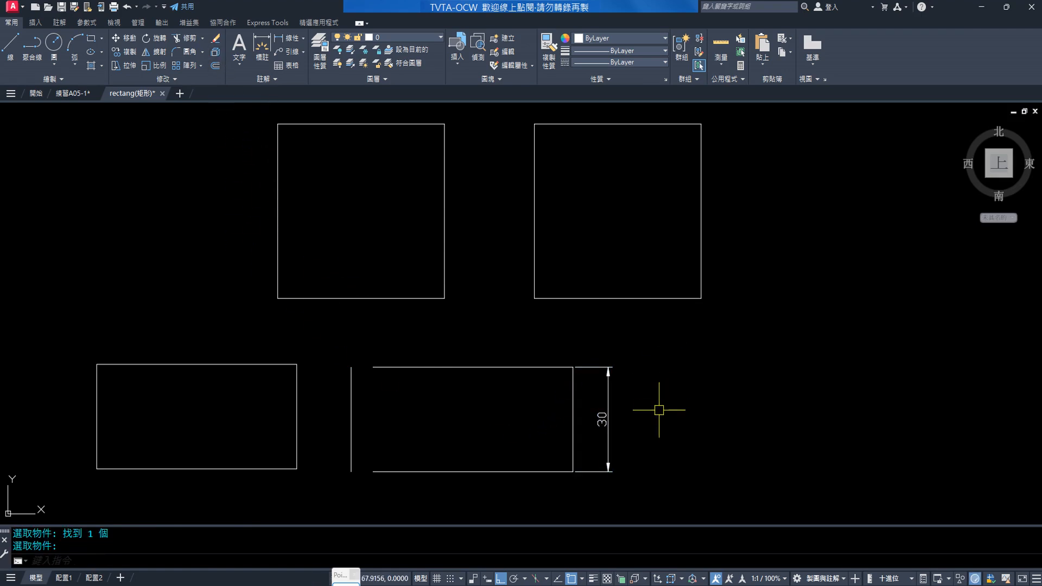
pyautogui.press('Return')
# Step: Move the exploded dimension's line to the right and its text to the left, and stretch its upper arrowhead upward by grips
pyautogui.click(608, 415)
pyautogui.click(608, 419)
pyautogui.click(602, 424)
pyautogui.click(602, 419)
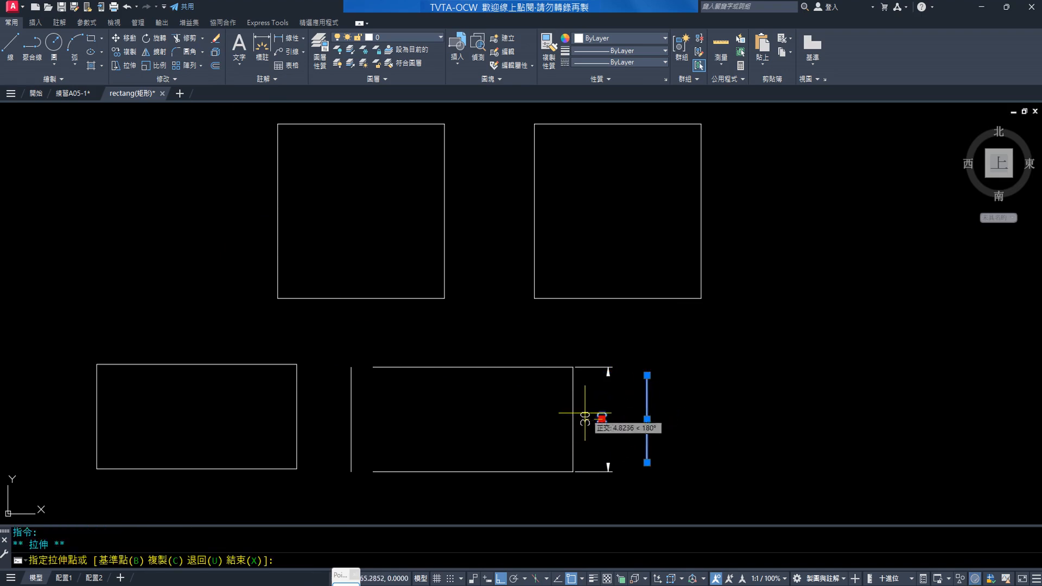
pyautogui.click(583, 413)
pyautogui.click(590, 353)
pyautogui.click(623, 400)
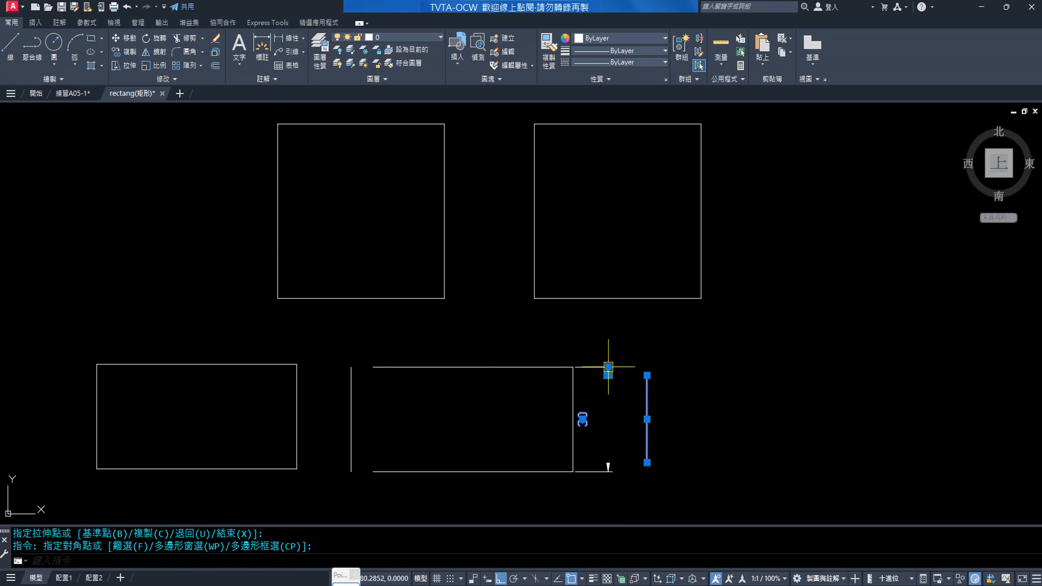
pyautogui.click(608, 366)
pyautogui.click(608, 334)
pyautogui.press('Escape')
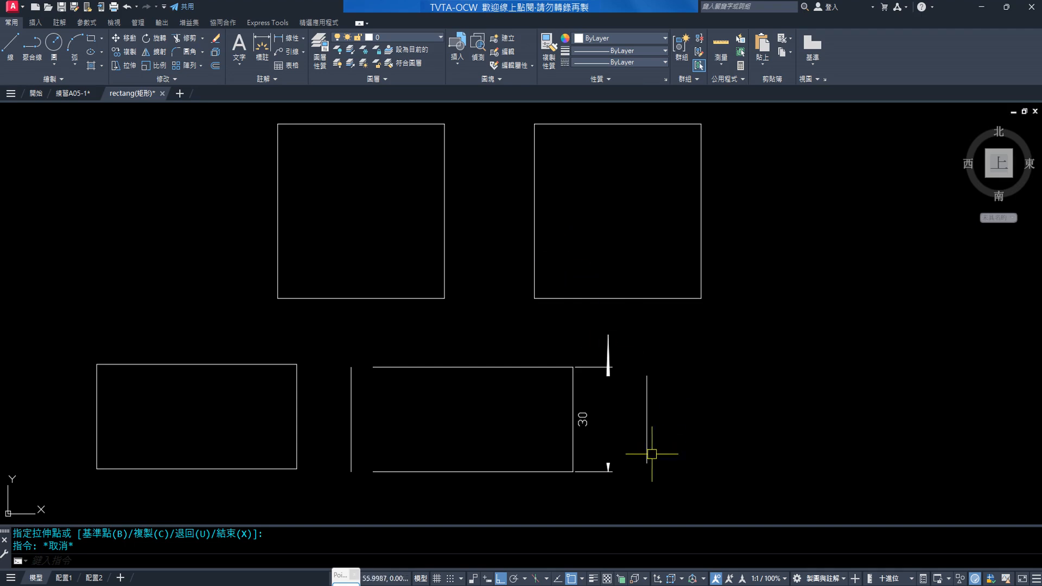
# Step: Undo the grip edits and the dimension's explode, and delete the vertical dimension beside the lower-right rectangle
pyautogui.hotkey('ctrl', 'z')
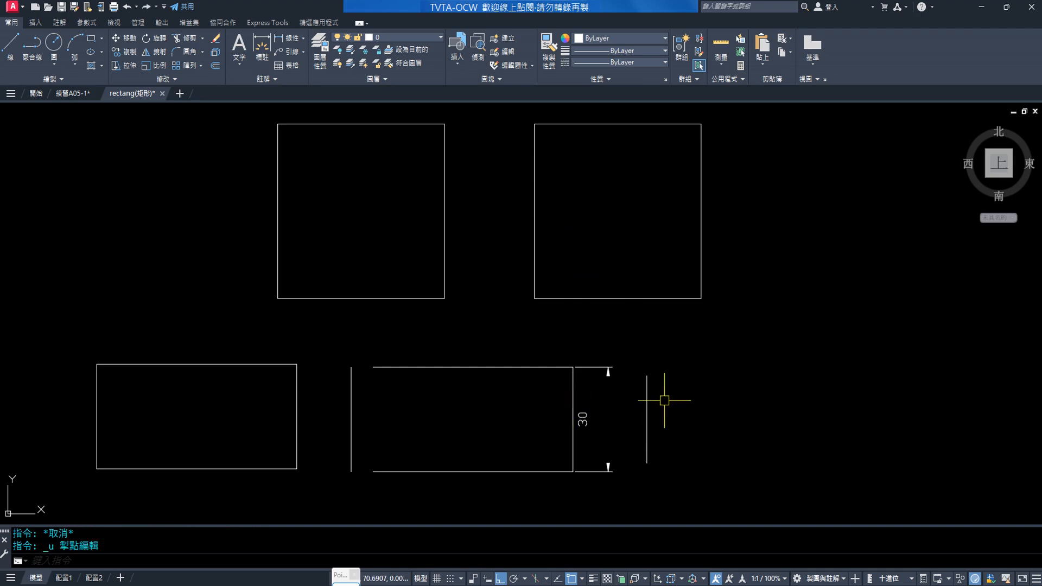
pyautogui.hotkey('ctrl', 'z')
pyautogui.press('Escape')
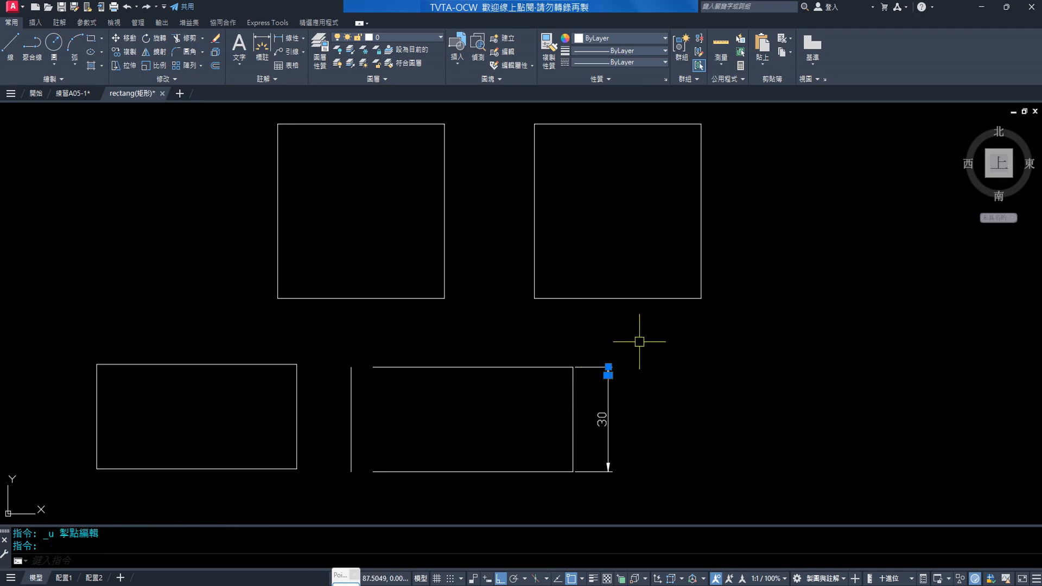
pyautogui.press('Escape')
pyautogui.hotkey('ctrl', 'z')
pyautogui.hotkey('ctrl', 'z')
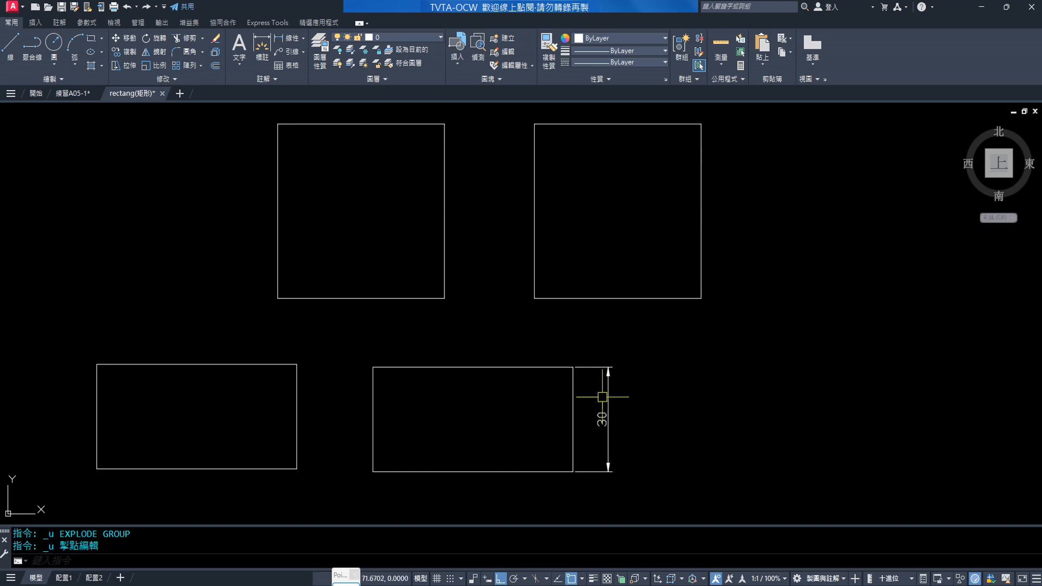
pyautogui.click(595, 366)
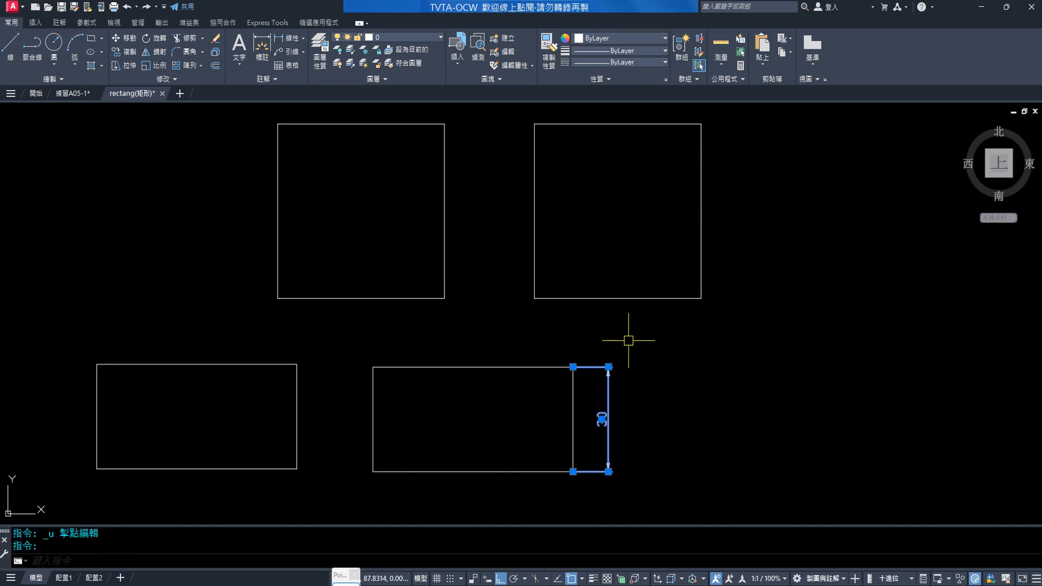
pyautogui.press('Delete')
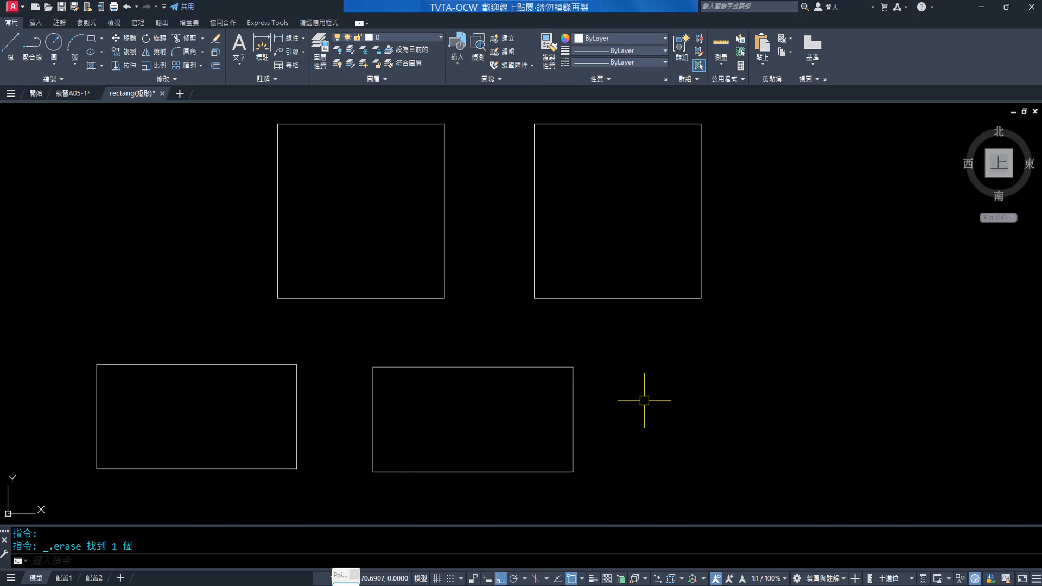
# Step: Compare how the top edges of the two lower rectangles select, clearing each selection
pyautogui.click(538, 367)
pyautogui.press('Escape')
pyautogui.click(425, 367)
pyautogui.press('Escape')
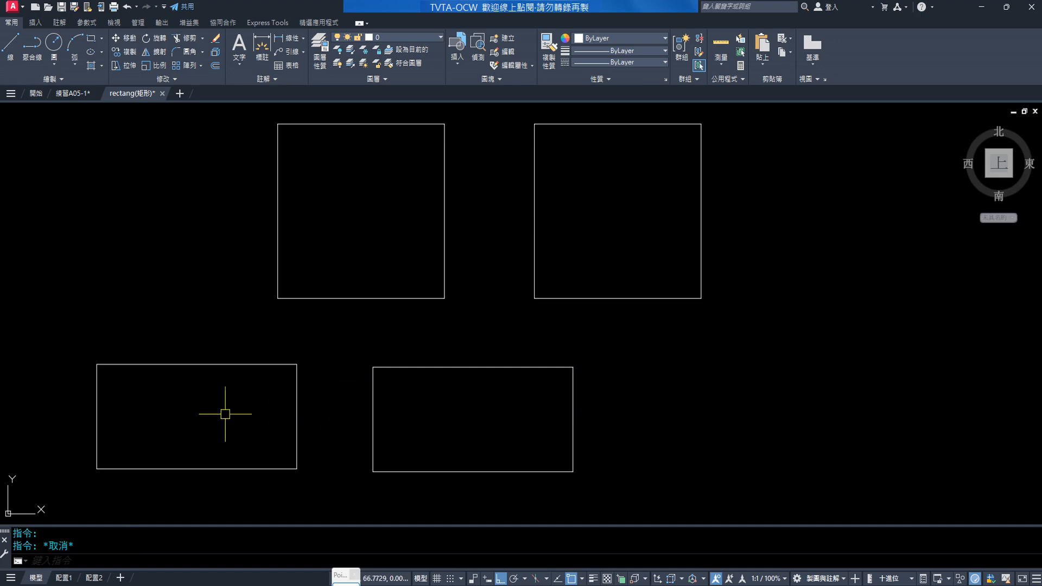
pyautogui.click(226, 363)
pyautogui.press('Escape')
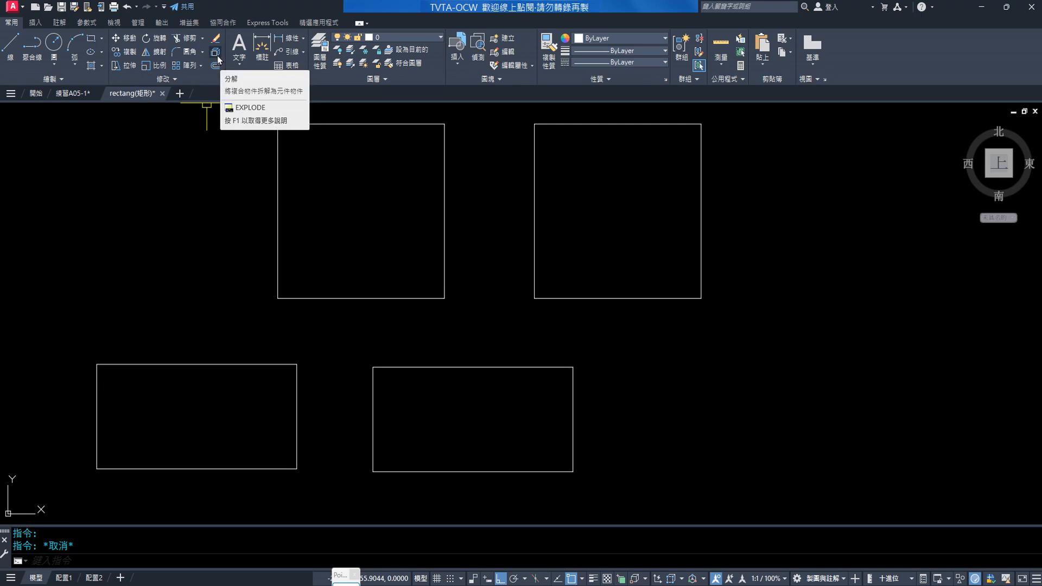
pyautogui.click(187, 79)
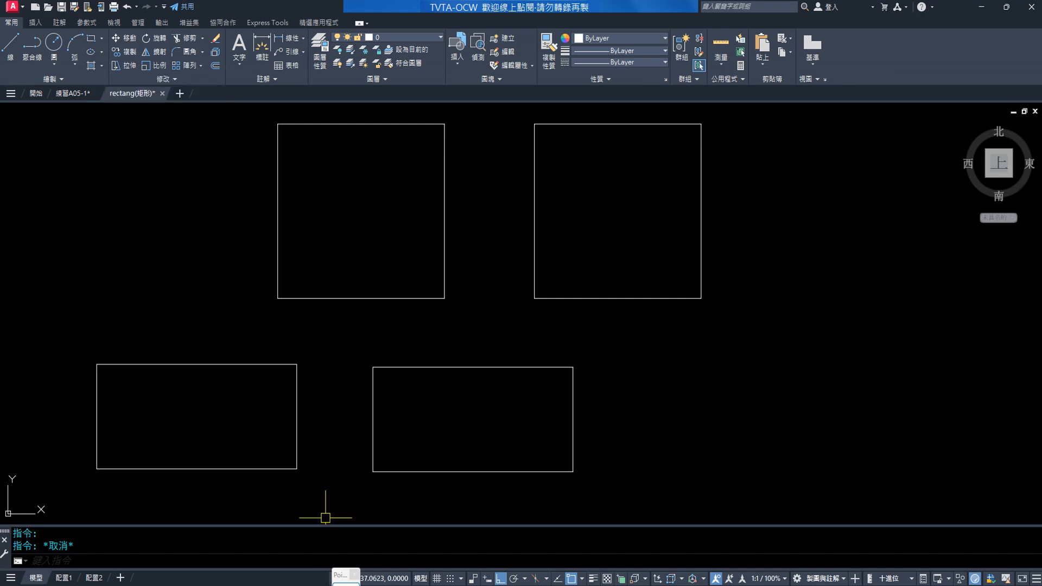
# Step: Switch to the PDF manual and handwrite an underlined 「Join」 in the blank area below the Explode note
pyautogui.moveTo(579, 577)
pyautogui.click(541, 561)
pyautogui.scroll(-5, 471, 431)
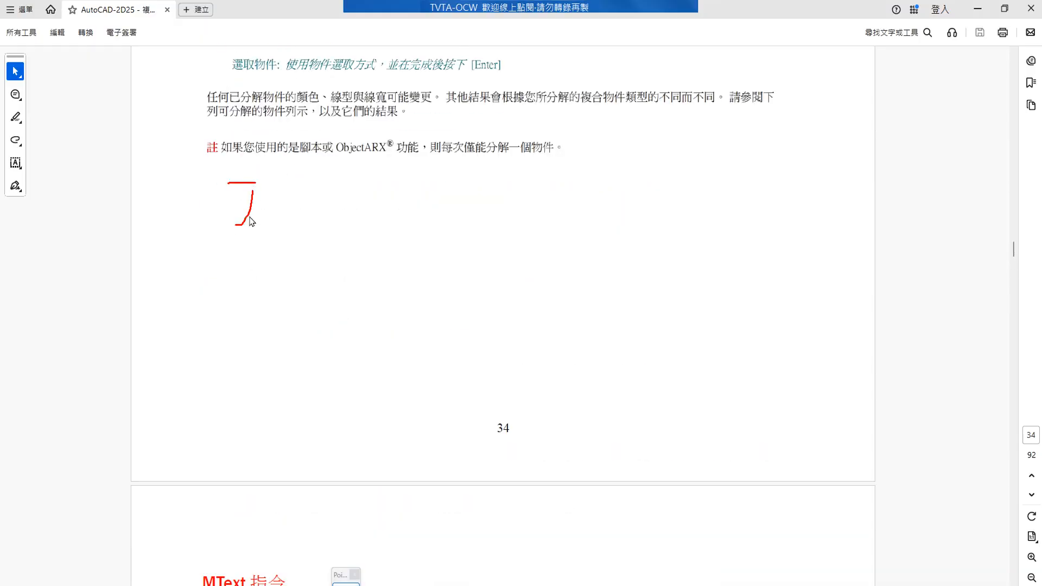
pyautogui.moveTo(221, 243); pyautogui.dragTo(341, 248)
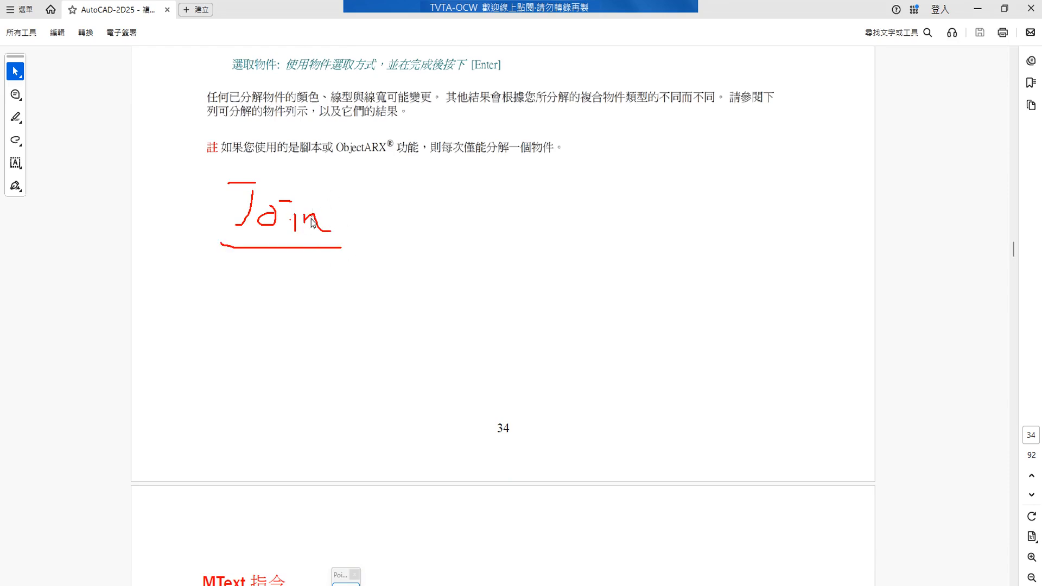
# Step: Switch back to the AutoCAD drawing and join the edges of the two lower rectangles with the Join command
pyautogui.click(976, 8)
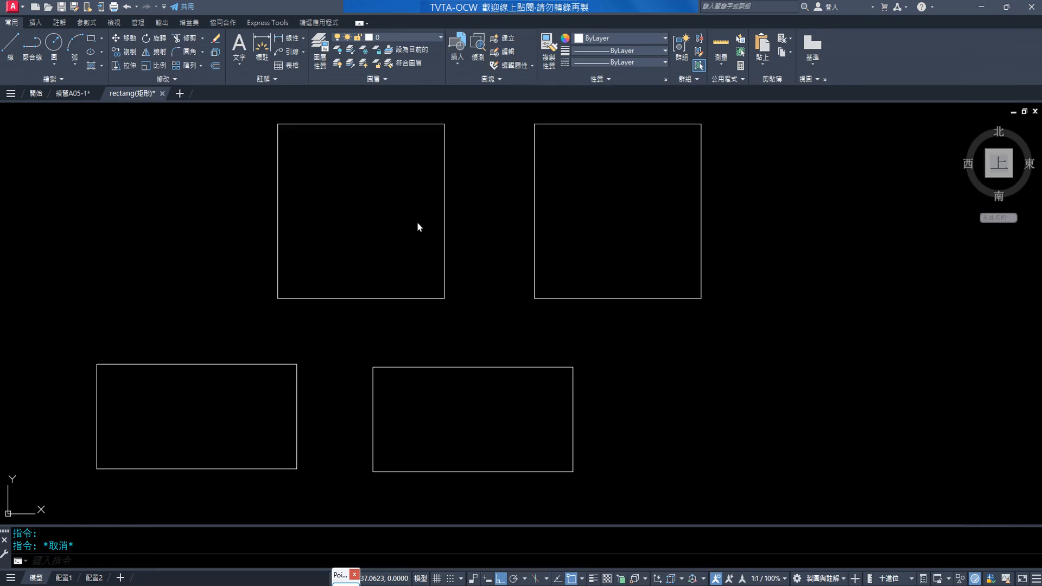
pyautogui.click(168, 80)
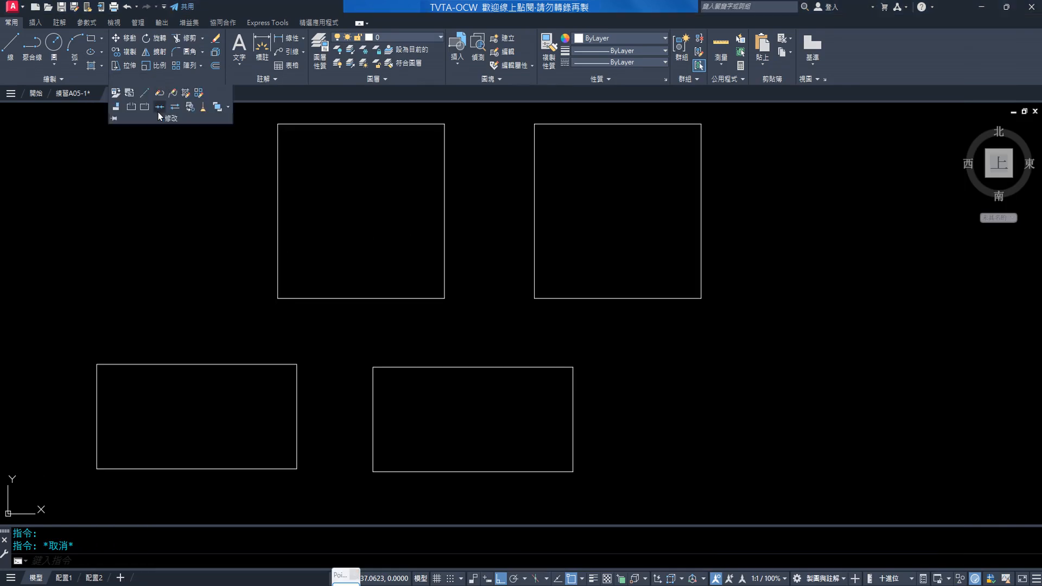
pyautogui.click(157, 108)
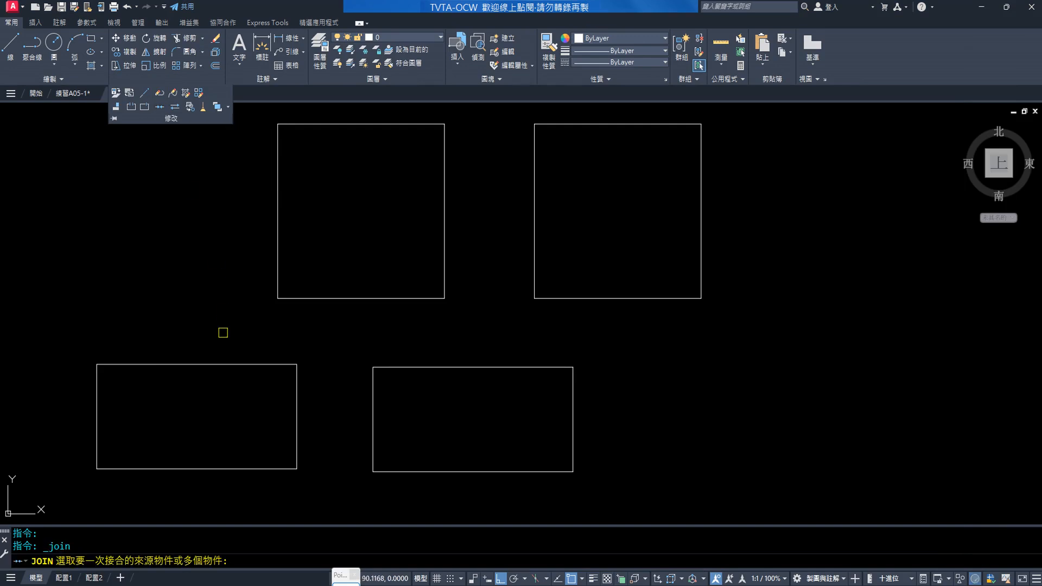
pyautogui.click(69, 339)
pyautogui.click(328, 496)
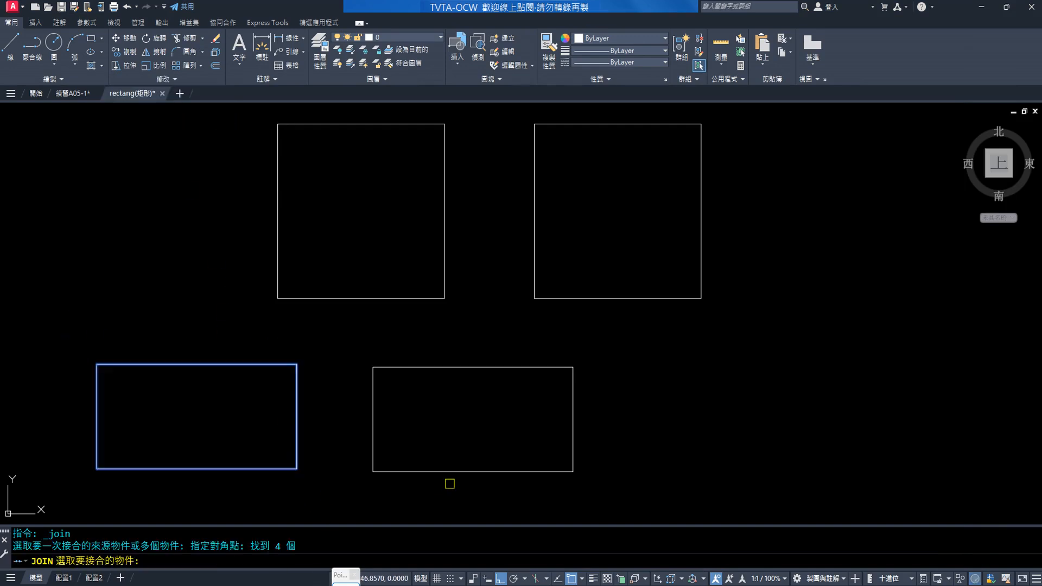
pyautogui.click(373, 393)
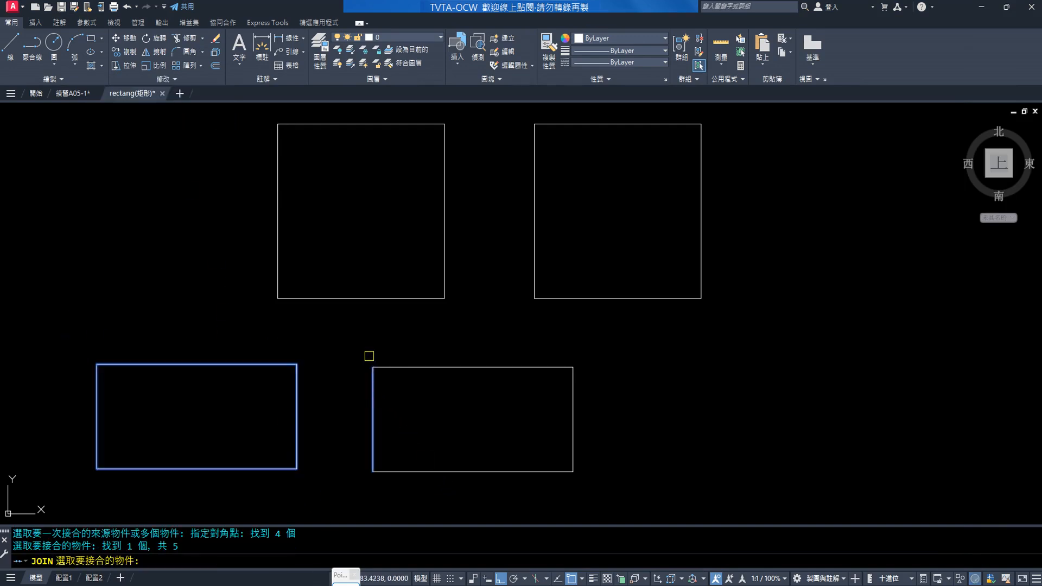
pyautogui.click(353, 354)
pyautogui.click(609, 490)
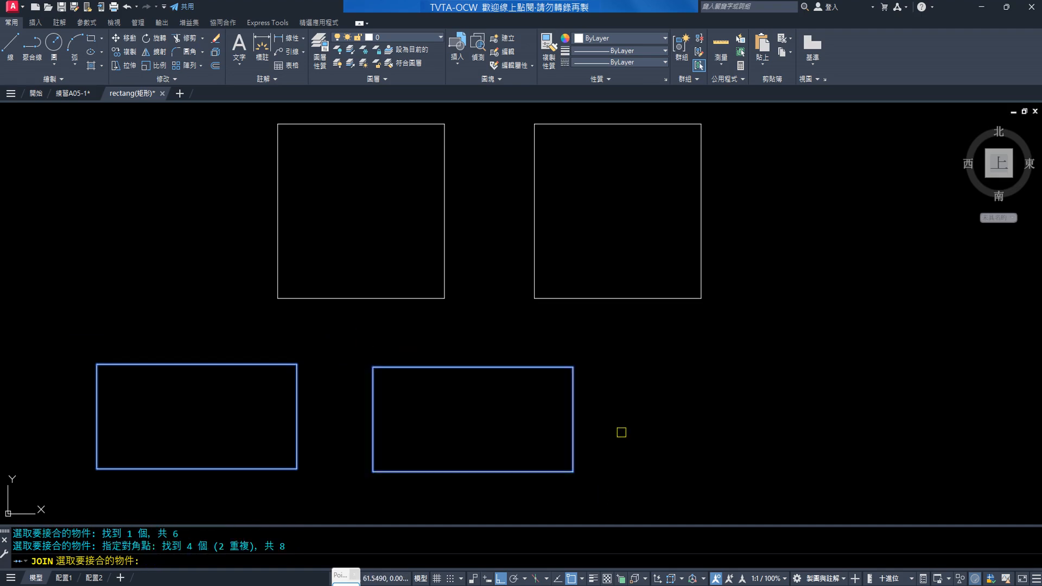
pyautogui.press('Return')
# Step: Check how each joined lower rectangle selects, and clear the selection
pyautogui.click(461, 367)
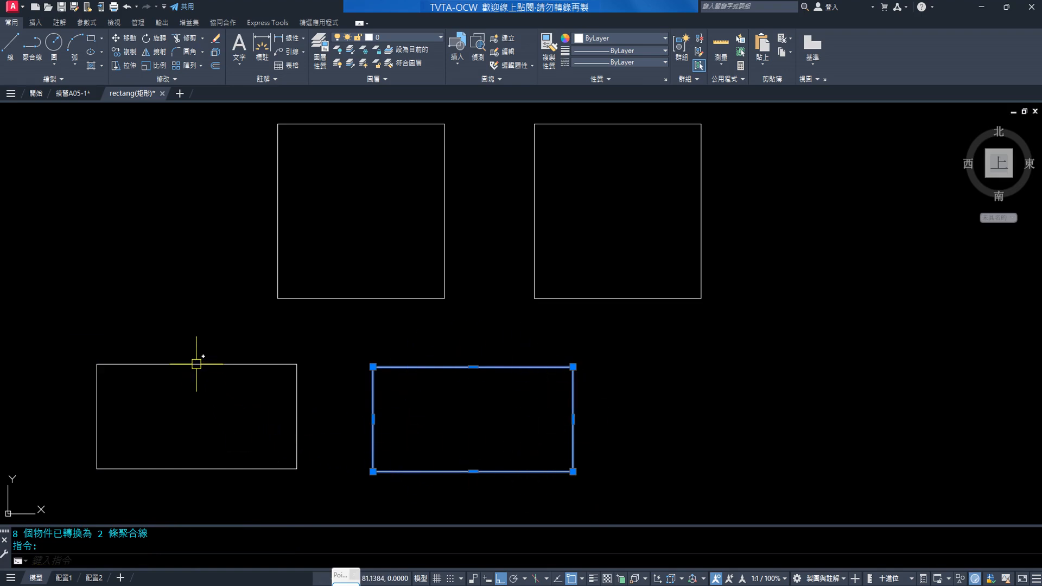
pyautogui.click(197, 364)
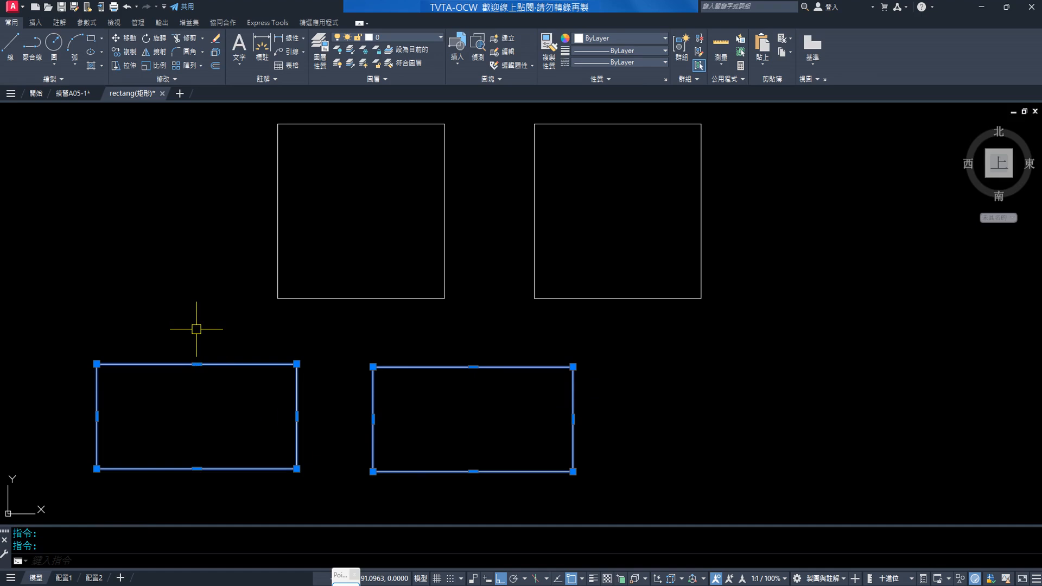
pyautogui.moveTo(172, 306)
pyautogui.mouseDown(button='middle')
pyautogui.moveTo(216, 321)
pyautogui.moveTo(575, 295)
pyautogui.mouseUp(button='middle')
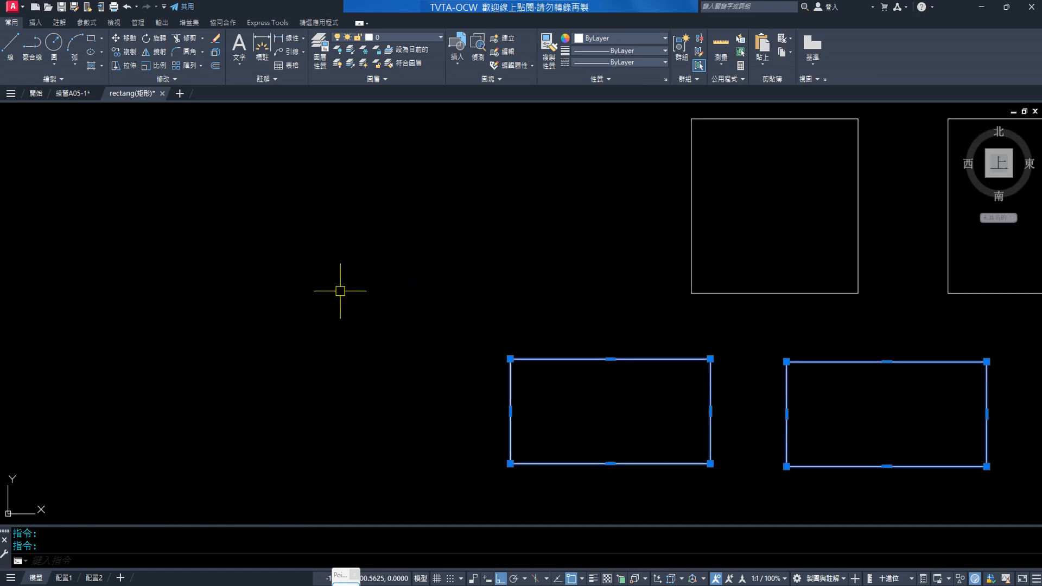
pyautogui.press('Escape')
pyautogui.press('Escape')
# Step: Turn Ortho off and draw a freehand zigzag chain of eight connected line segments in the empty area left of the rectangles
pyautogui.click(10, 44)
pyautogui.click(94, 254)
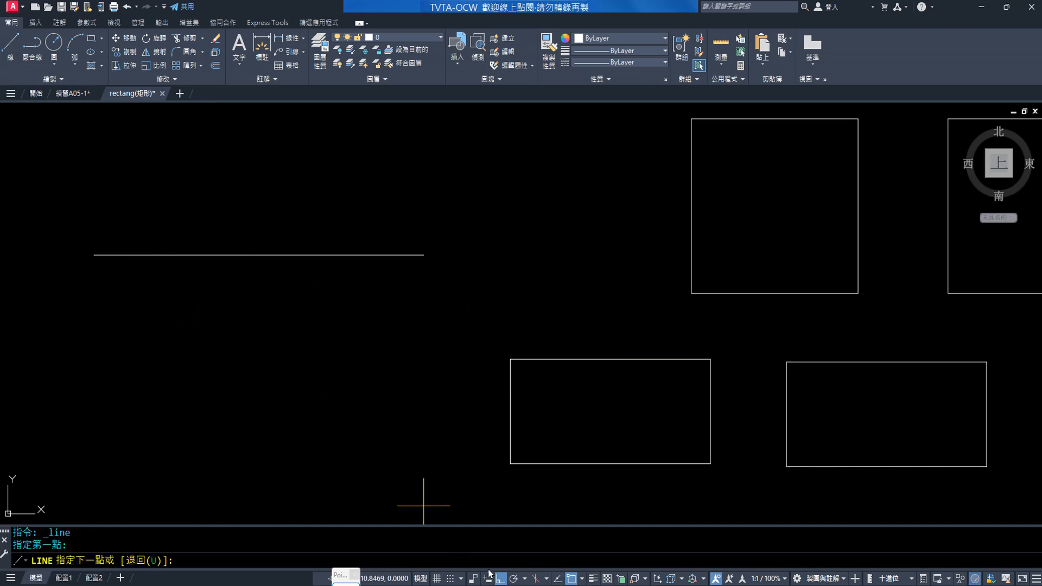
pyautogui.press('F8')
pyautogui.click(163, 205)
pyautogui.click(181, 231)
pyautogui.click(205, 213)
pyautogui.click(256, 263)
pyautogui.click(291, 198)
pyautogui.click(352, 269)
pyautogui.click(397, 244)
pyautogui.click(468, 293)
pyautogui.rightClick(483, 246)
pyautogui.click(512, 252)
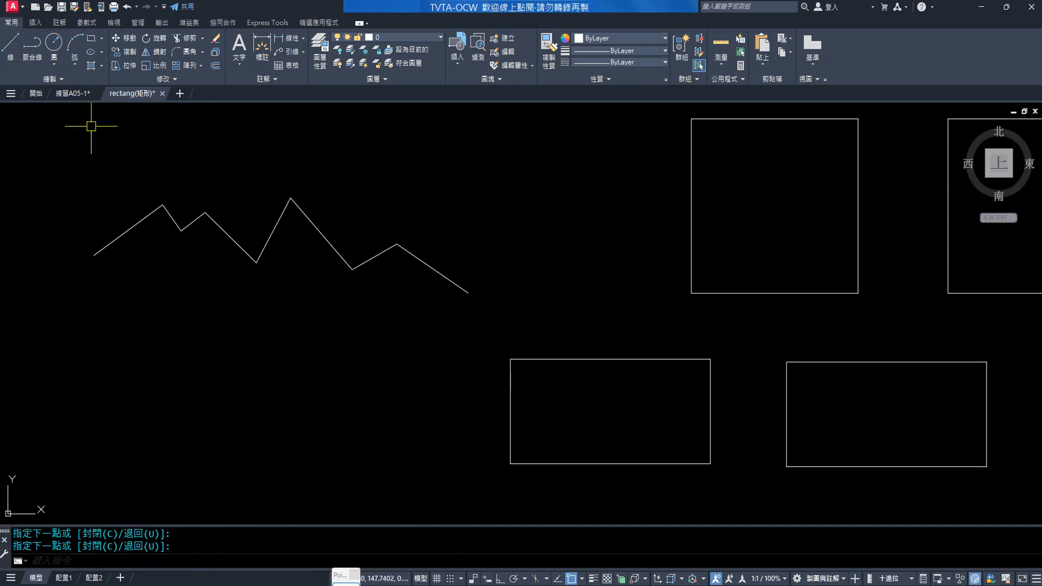
# Step: Copy the whole zigzag chain of lines to just below the original
pyautogui.click(123, 52)
pyautogui.click(451, 224)
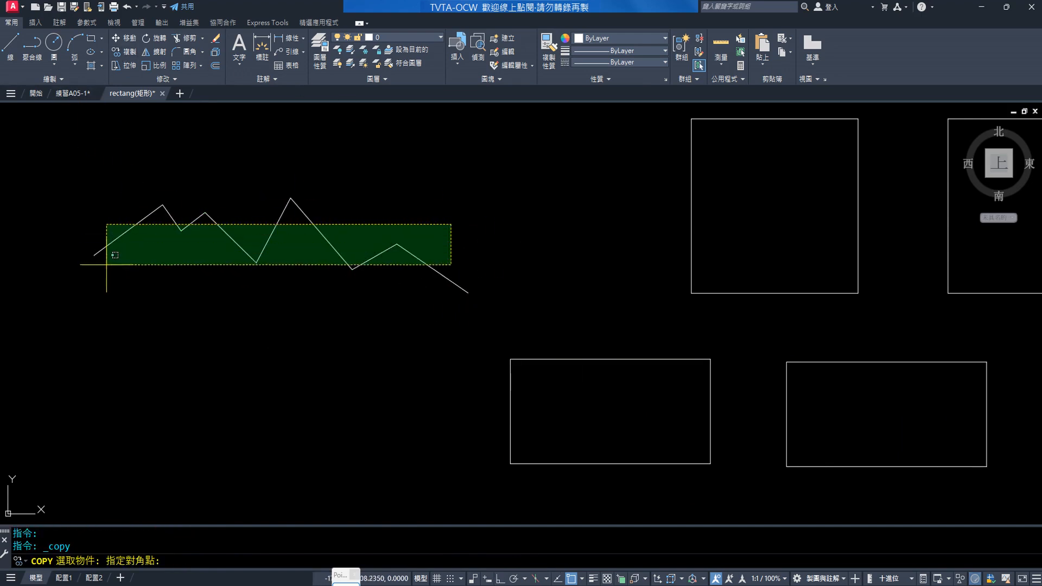
pyautogui.click(111, 237)
pyautogui.press('Return')
pyautogui.click(525, 187)
pyautogui.click(521, 285)
pyautogui.rightClick(521, 284)
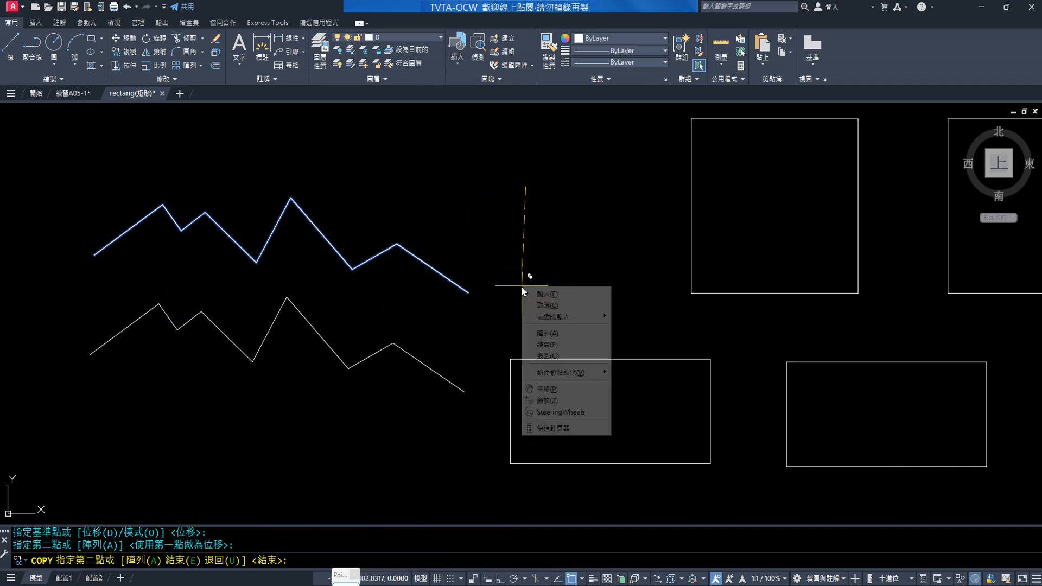
pyautogui.click(532, 293)
# Step: Stretch the upper end of the copied zigzag's rising middle segment to the right so it crosses the neighbouring segment
pyautogui.click(319, 333)
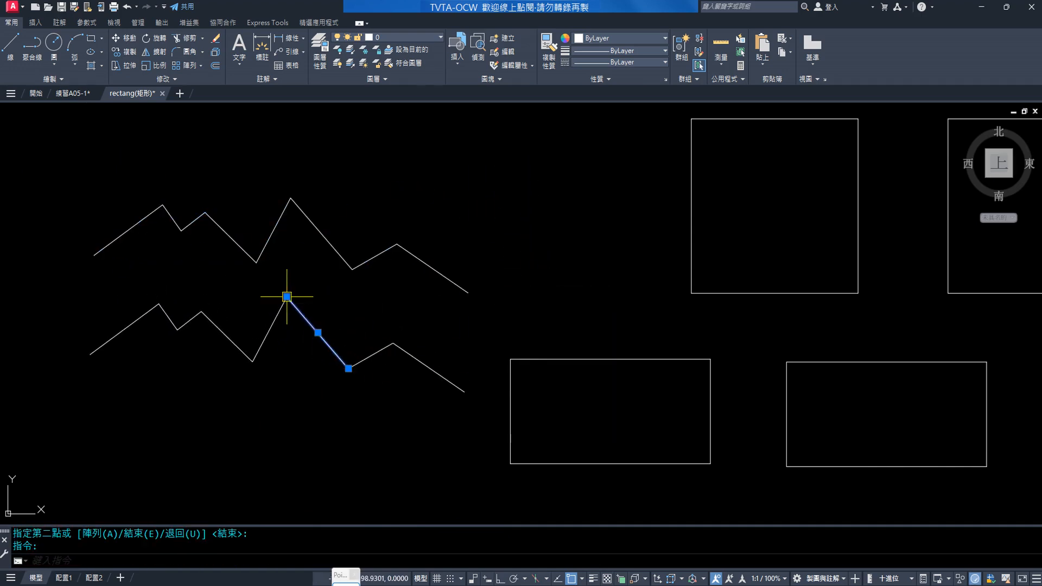
pyautogui.press('Escape')
pyautogui.click(276, 321)
pyautogui.click(286, 297)
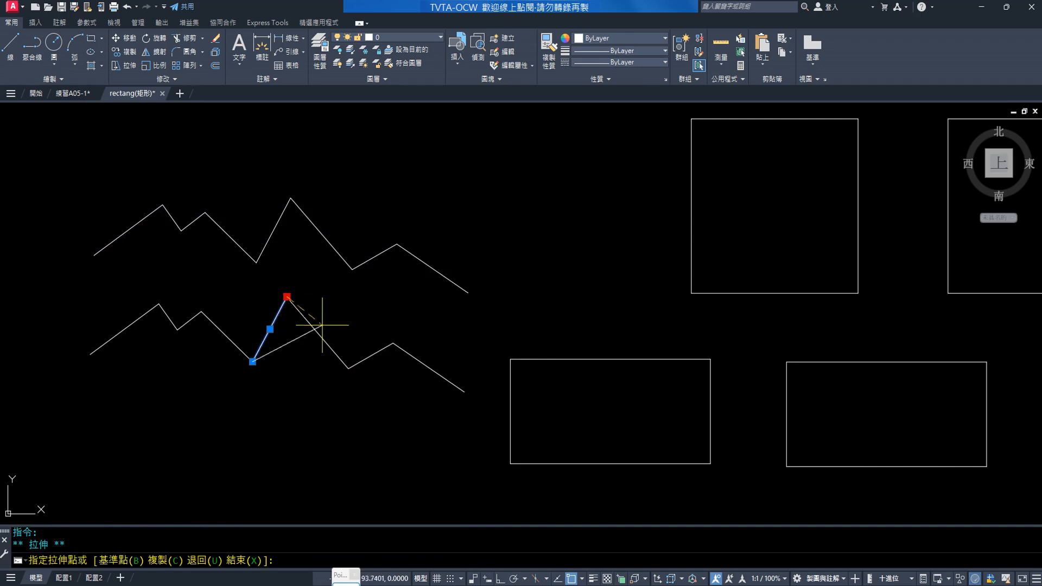
pyautogui.click(337, 308)
pyautogui.press('Escape')
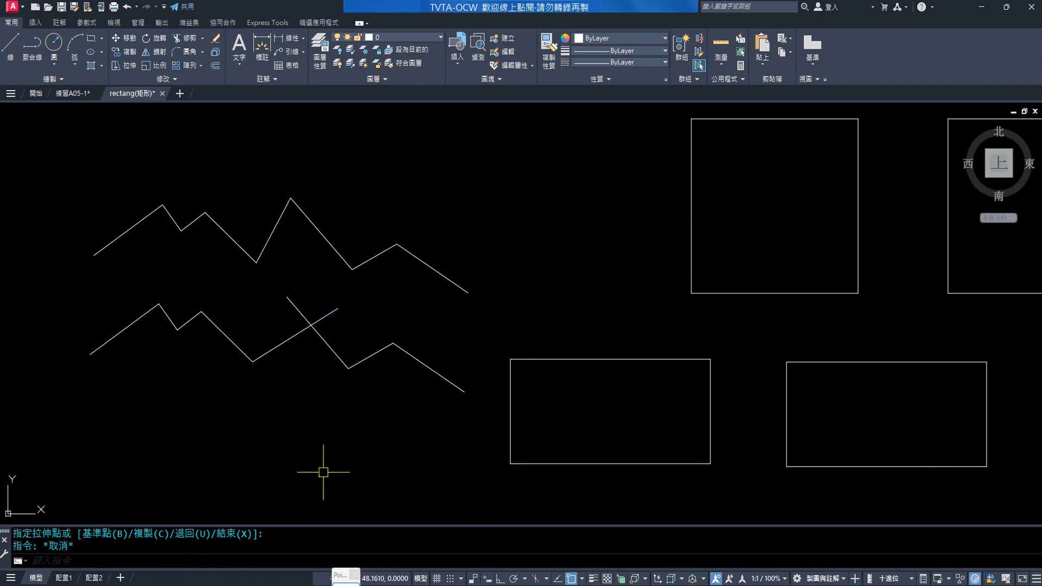
# Step: Stretch both segment ends at the copied zigzag's first valley downward to separate points, leaving a gap between them
pyautogui.click(166, 315)
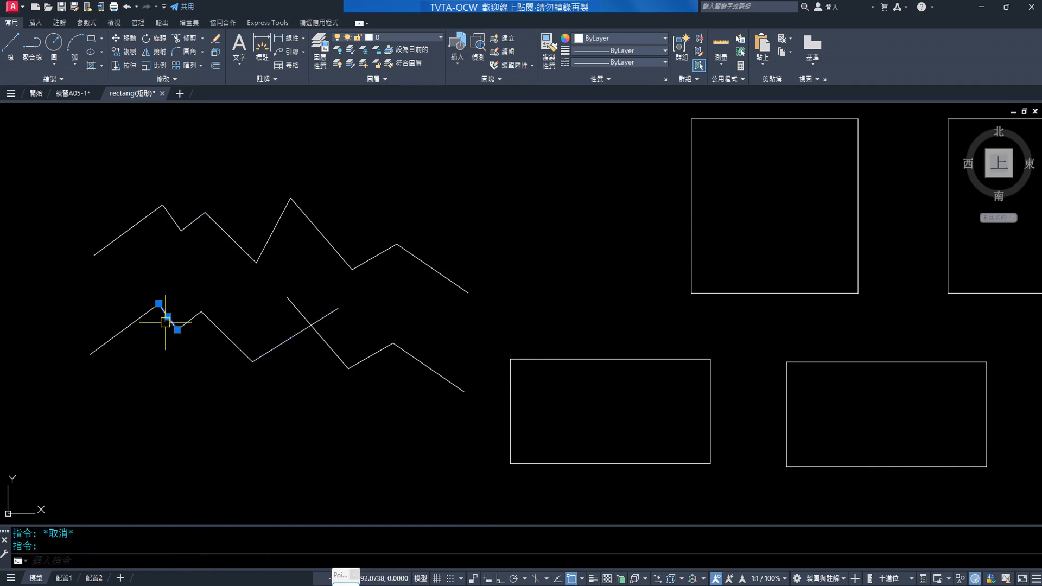
pyautogui.click(177, 329)
pyautogui.click(167, 380)
pyautogui.click(190, 320)
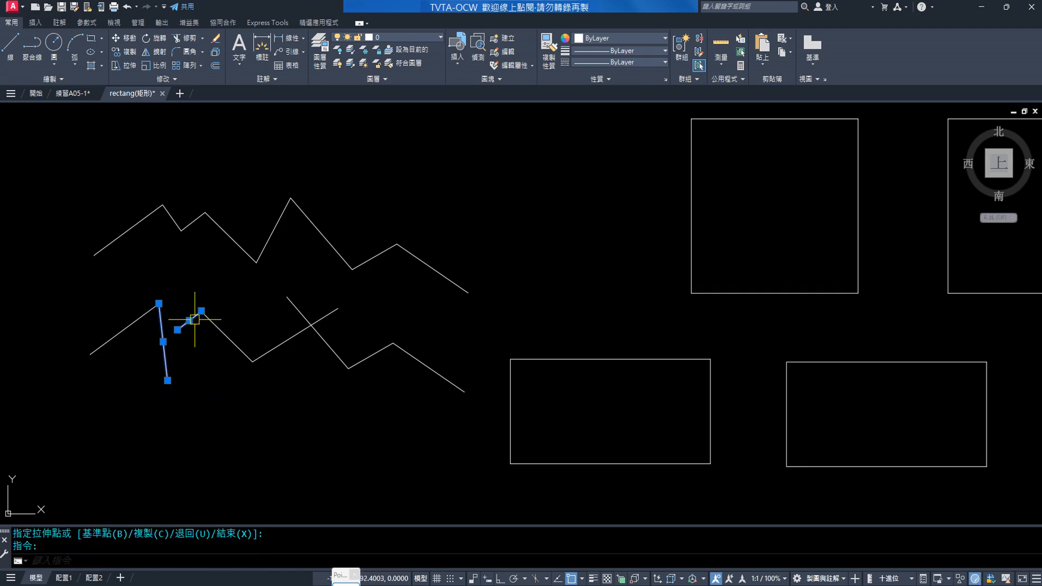
pyautogui.click(177, 330)
pyautogui.click(181, 375)
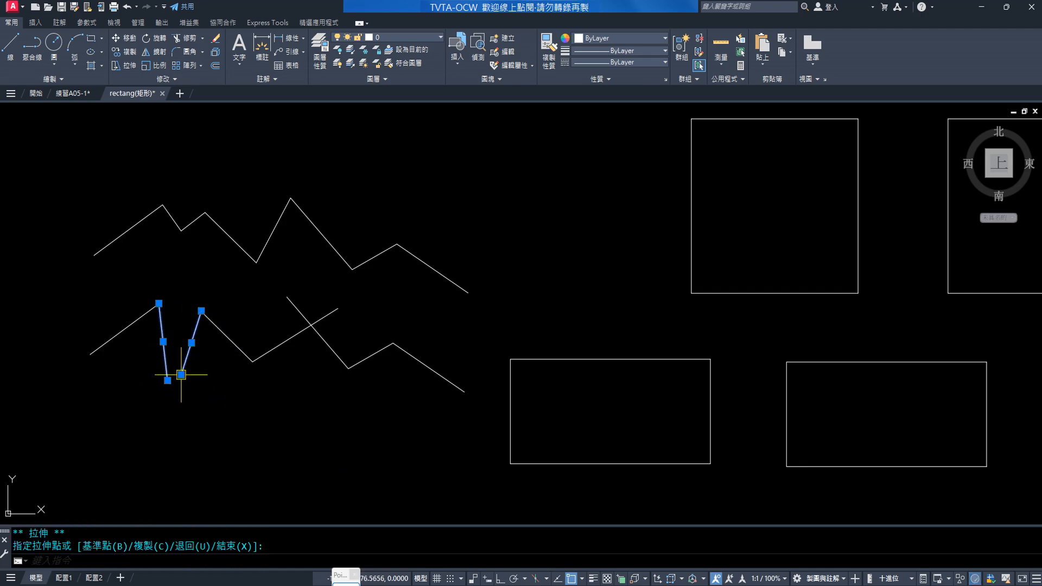
pyautogui.press('Escape')
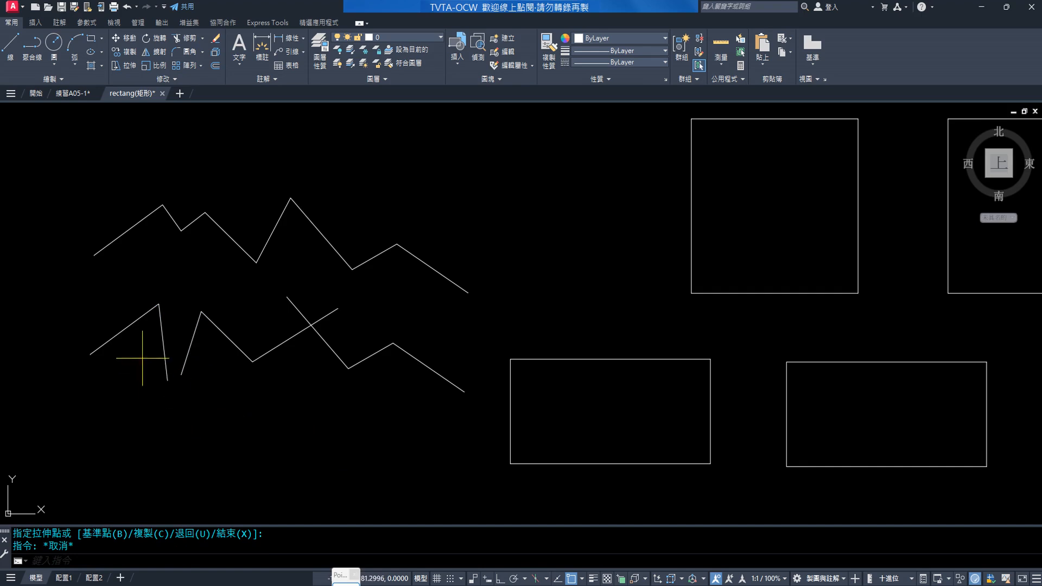
# Step: Examine the gap and the two crossing segments in the copied zigzag, clearing the selection
pyautogui.click(142, 358)
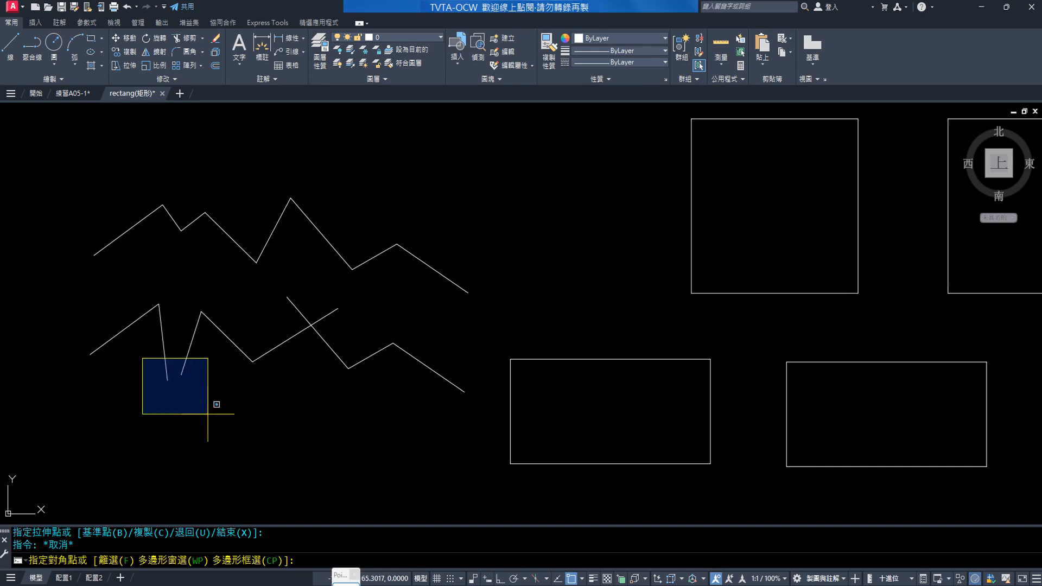
pyautogui.click(207, 414)
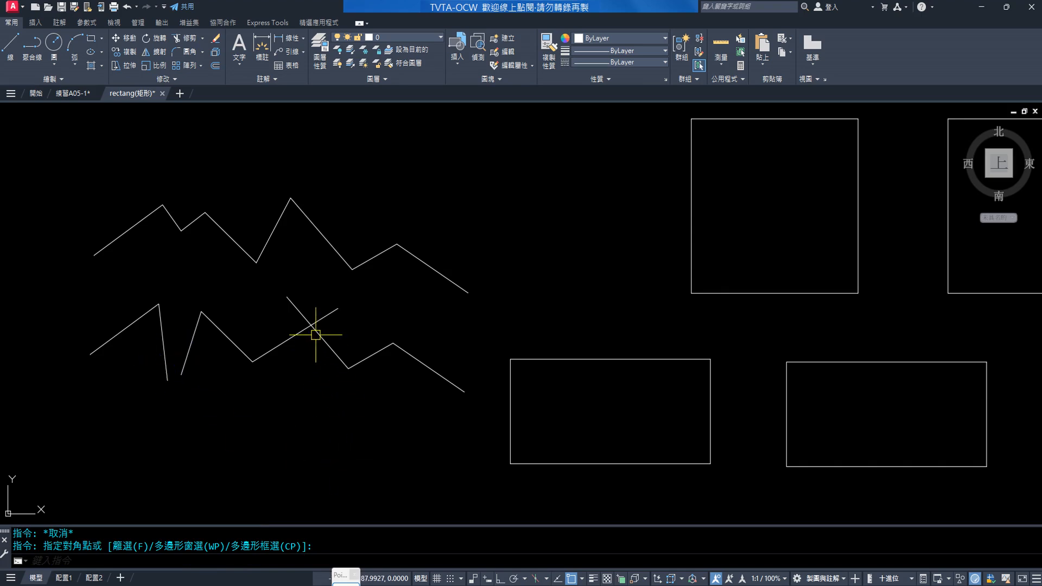
pyautogui.click(295, 334)
pyautogui.click(312, 326)
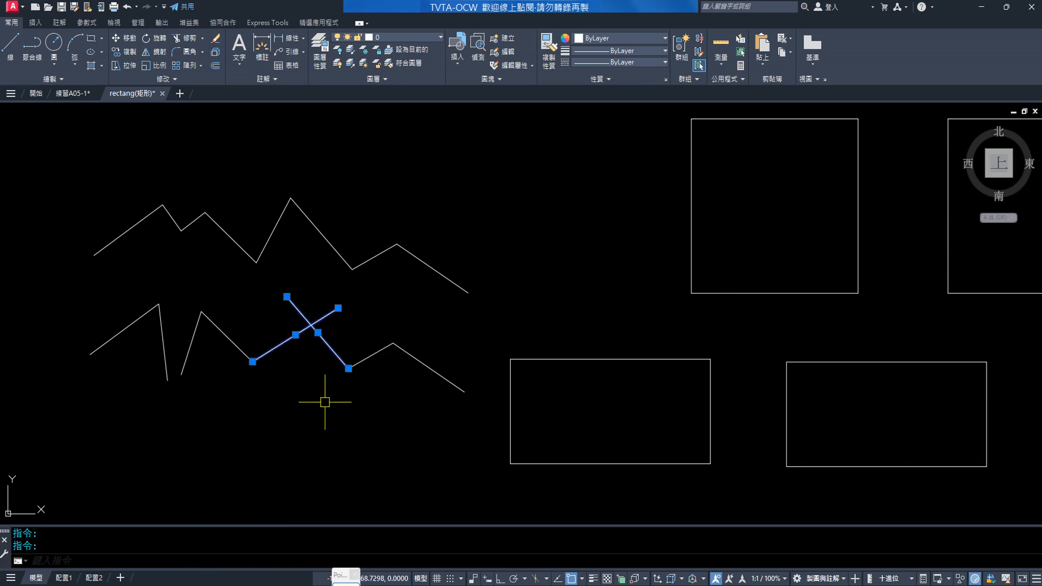
pyautogui.press('Escape')
pyautogui.click(297, 334)
pyautogui.click(326, 341)
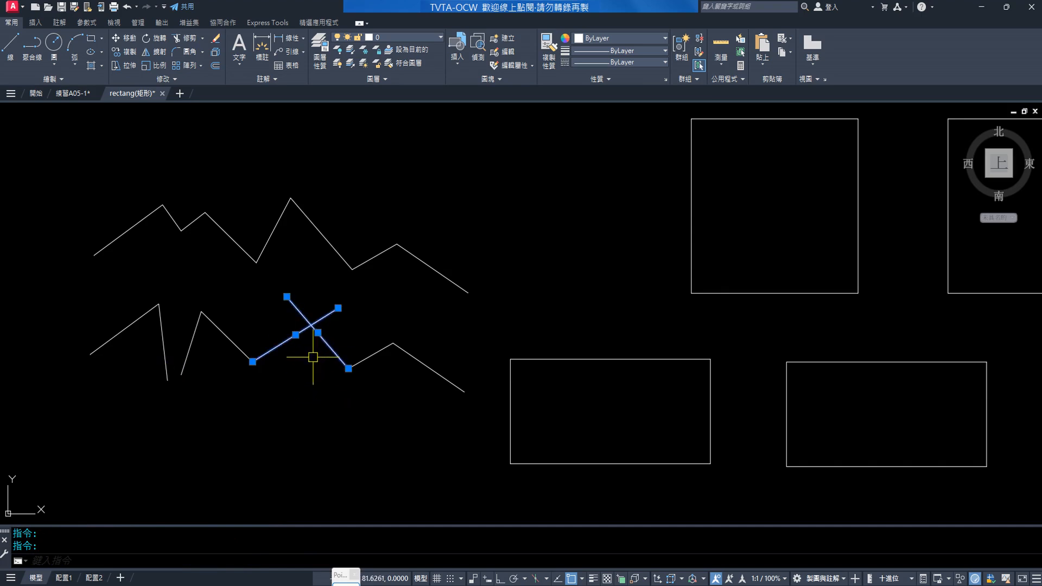
pyautogui.press('Escape')
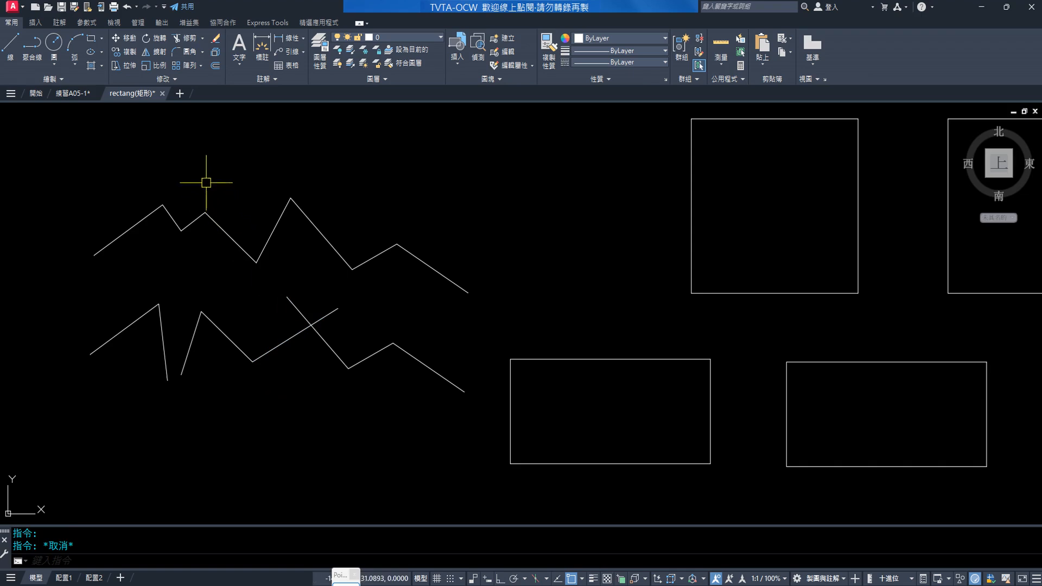
# Step: Join all the lines of both zigzag chains in a single Join command
pyautogui.click(166, 78)
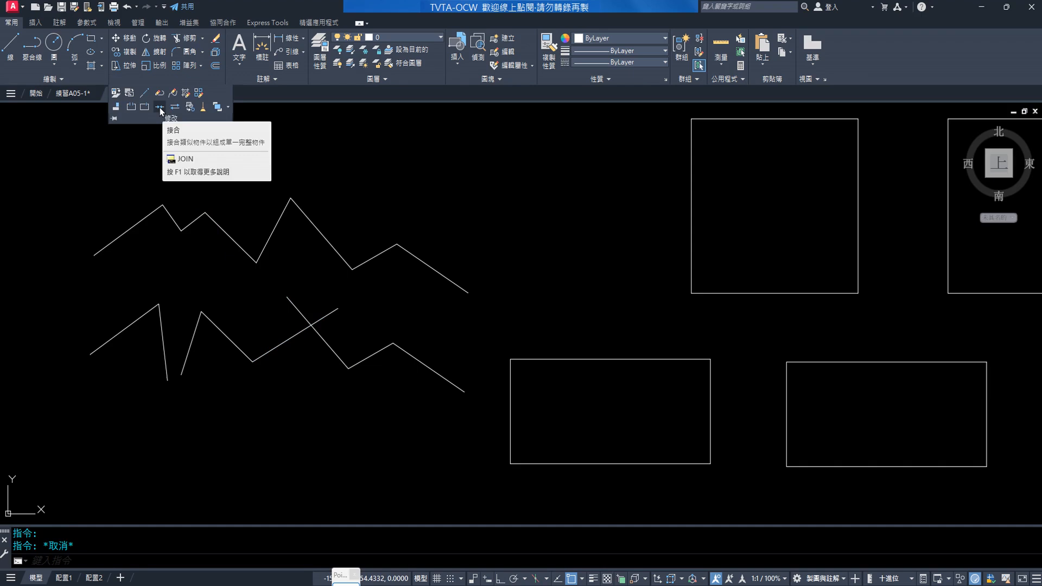
pyautogui.click(159, 108)
pyautogui.click(55, 178)
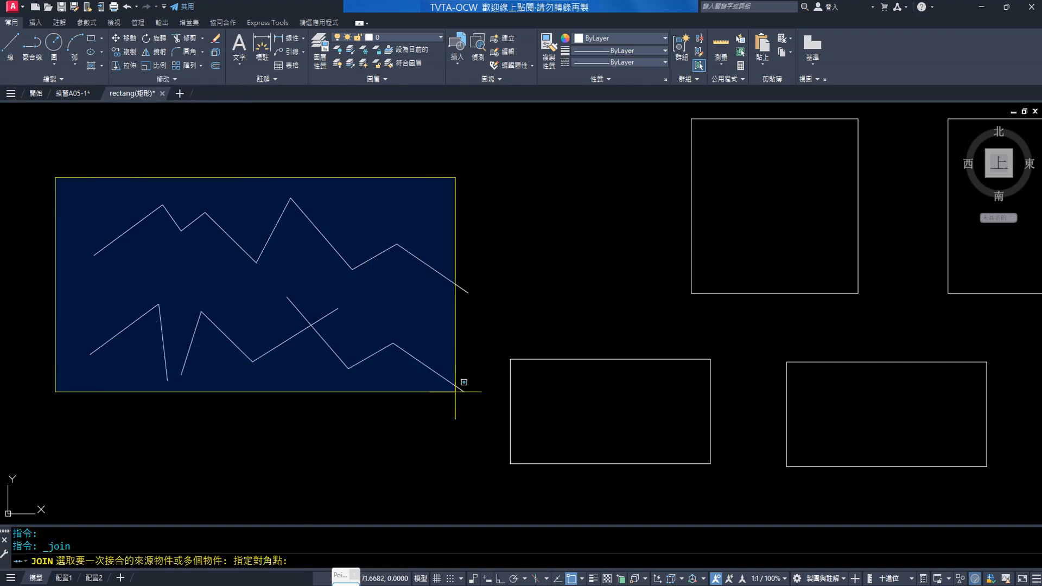
pyautogui.click(486, 438)
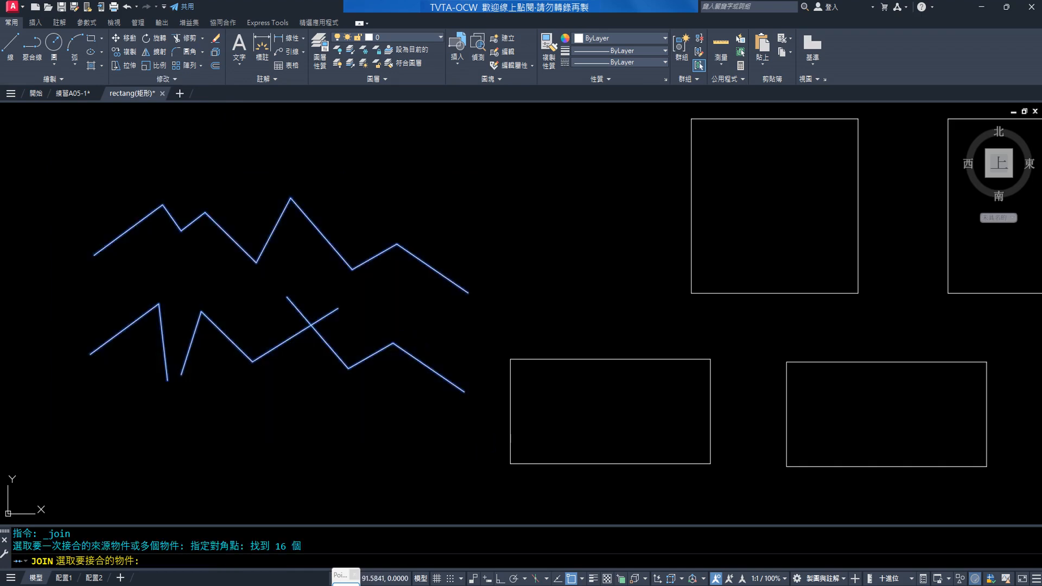
pyautogui.press('Return')
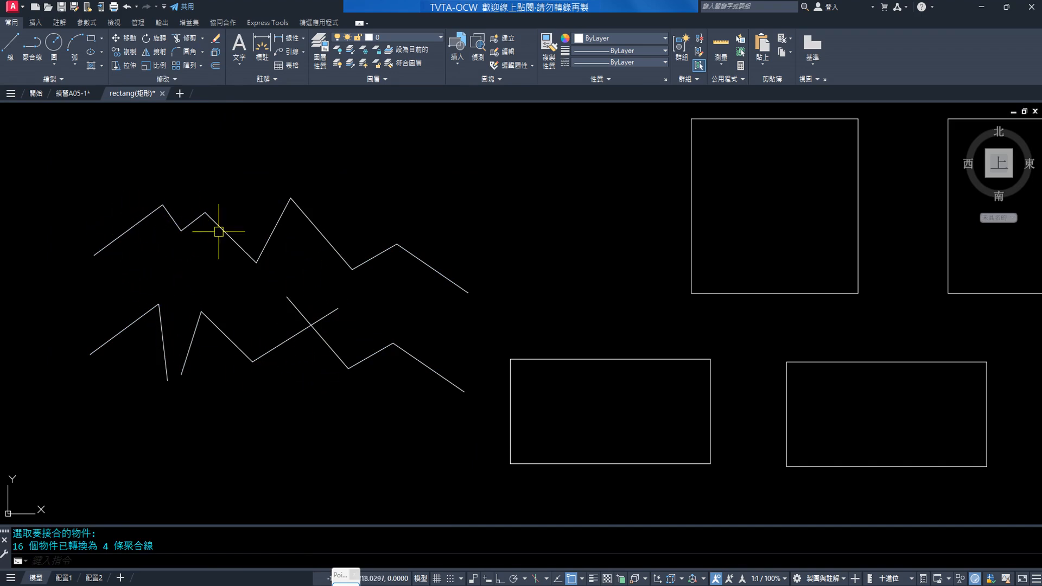
# Step: Select the upper zigzag and each part of the lower one in turn to check which segments were joined
pyautogui.click(401, 248)
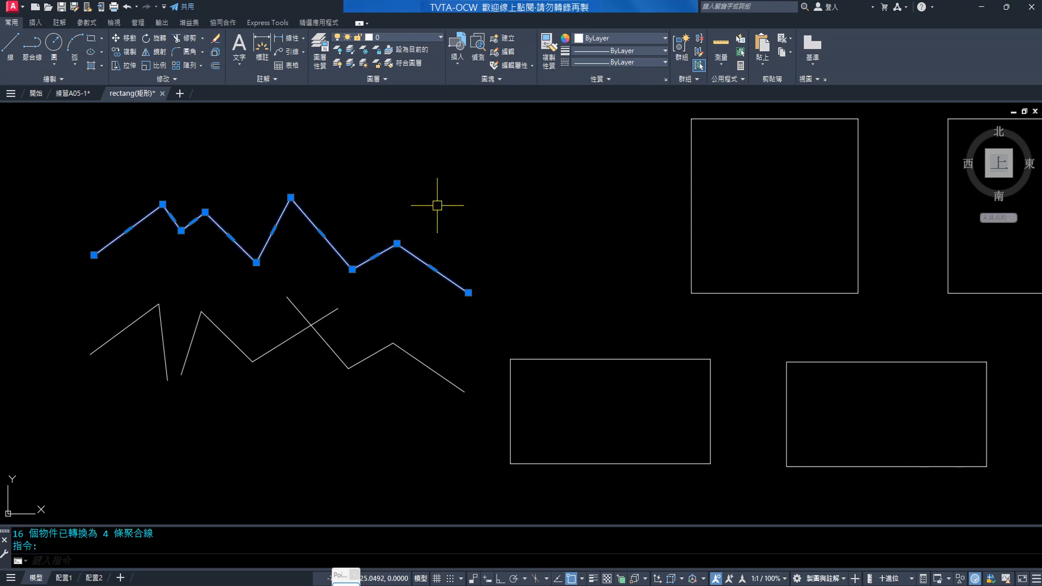
pyautogui.press('Escape')
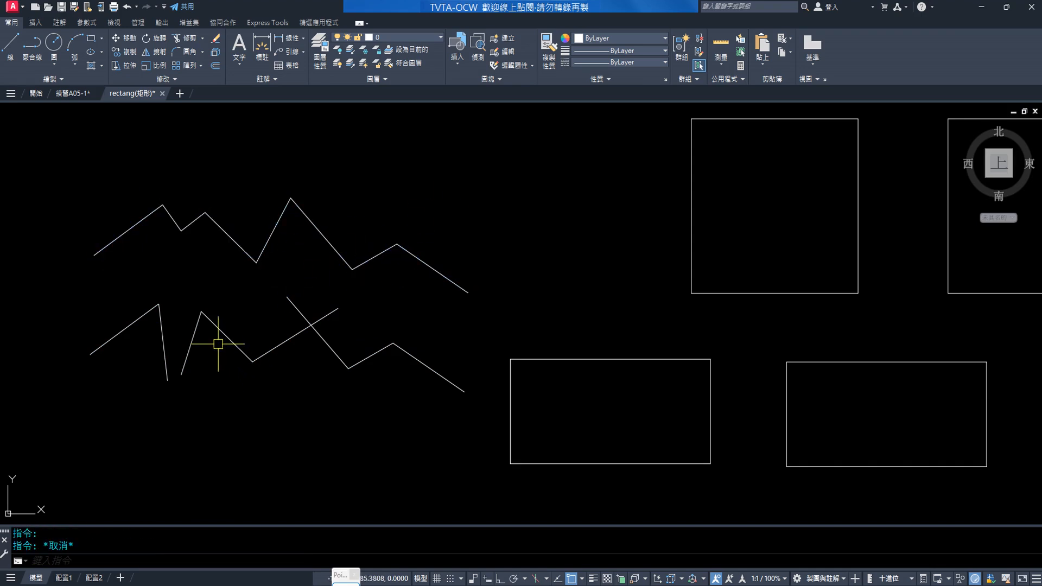
pyautogui.click(139, 317)
pyautogui.press('Escape')
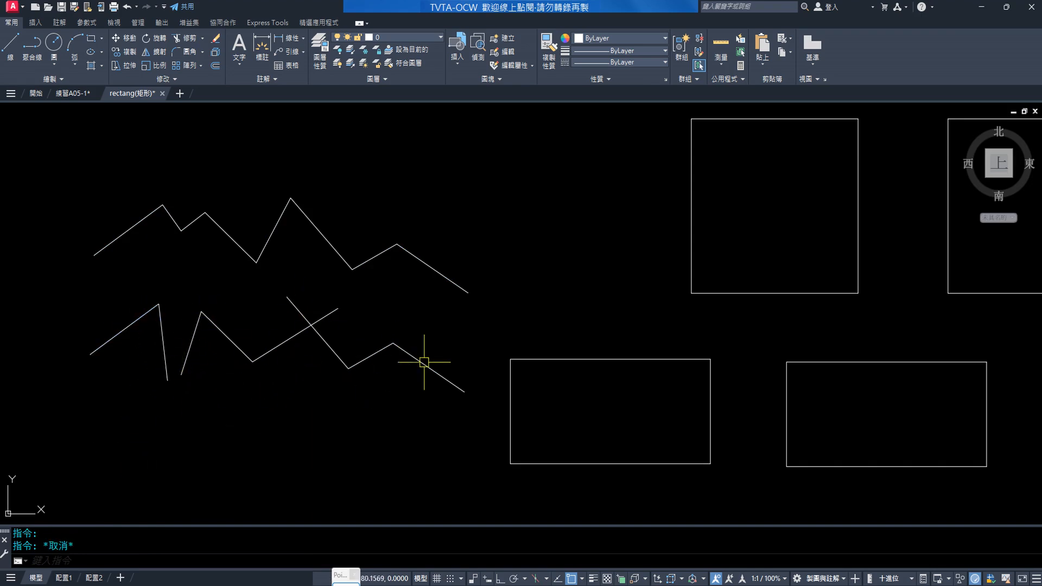
pyautogui.click(239, 355)
pyautogui.press('Escape')
pyautogui.click(325, 344)
pyautogui.press('Escape')
# Step: Compare how the two crossing polylines of the lower zigzag select, together and individually
pyautogui.click(356, 402)
pyautogui.click(298, 365)
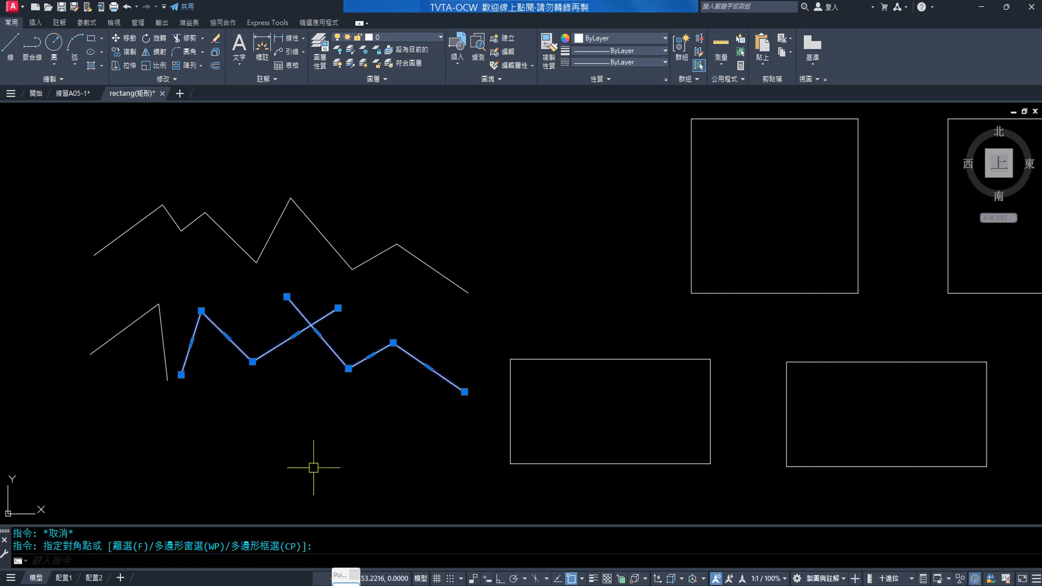
pyautogui.press('Escape')
pyautogui.click(362, 364)
pyautogui.press('Escape')
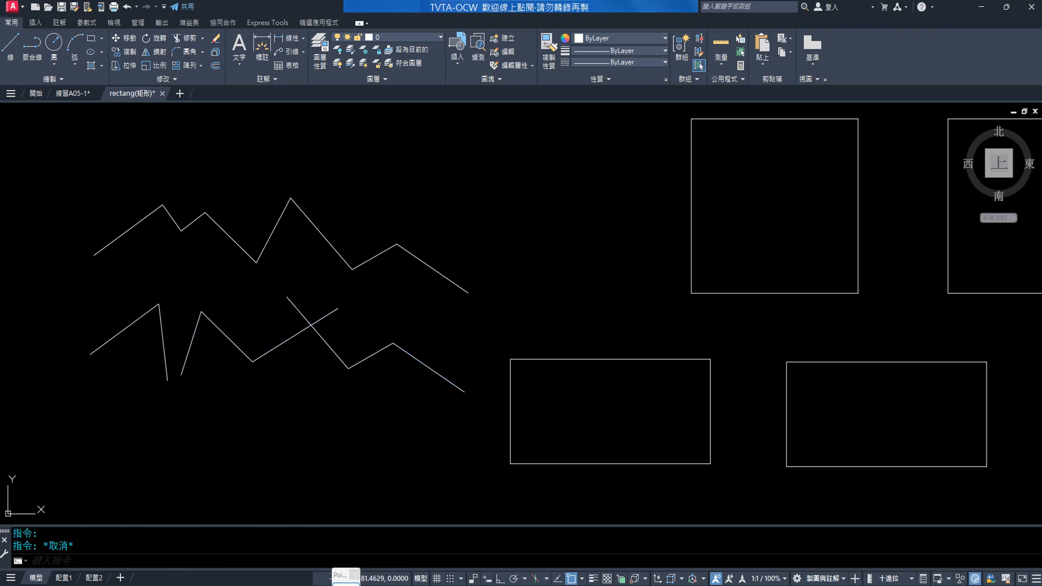
pyautogui.click(273, 347)
pyautogui.press('Escape')
pyautogui.click(332, 350)
pyautogui.press('Escape')
pyautogui.click(324, 341)
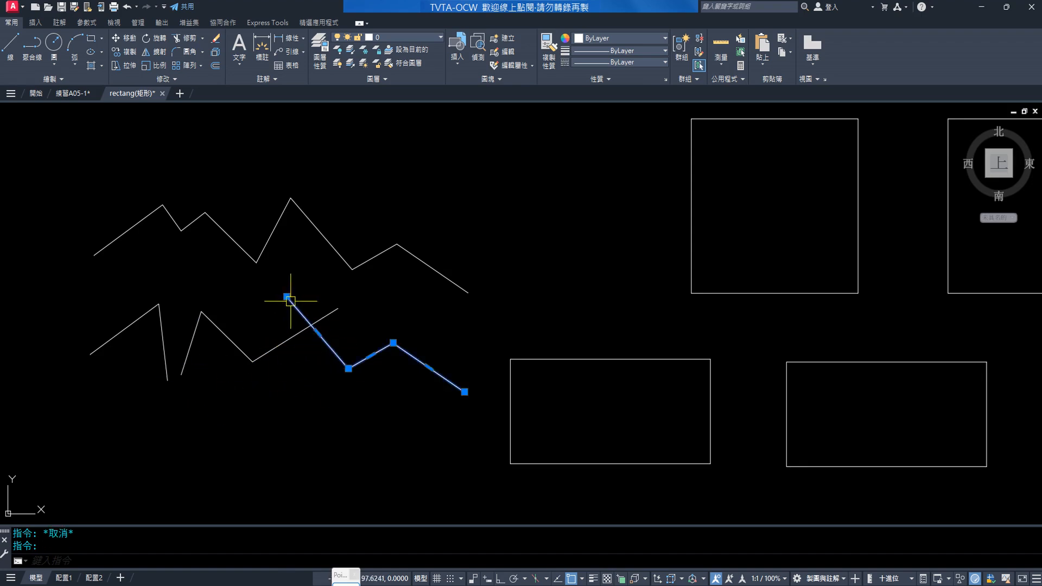
pyautogui.click(291, 301)
pyautogui.press('Escape')
pyautogui.press('Escape')
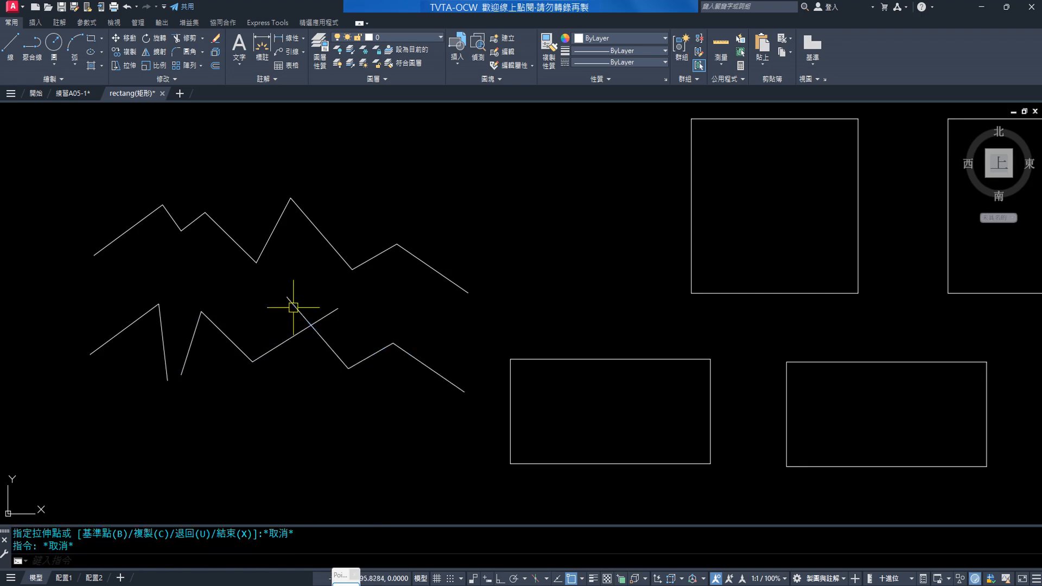
# Step: Close the gap in the lower zigzag by stretching the middle polyline's open endpoint onto the end of the first polyline
pyautogui.click(179, 374)
pyautogui.click(179, 374)
pyautogui.scroll(5, 155, 393)
pyautogui.scroll(6, 204, 365)
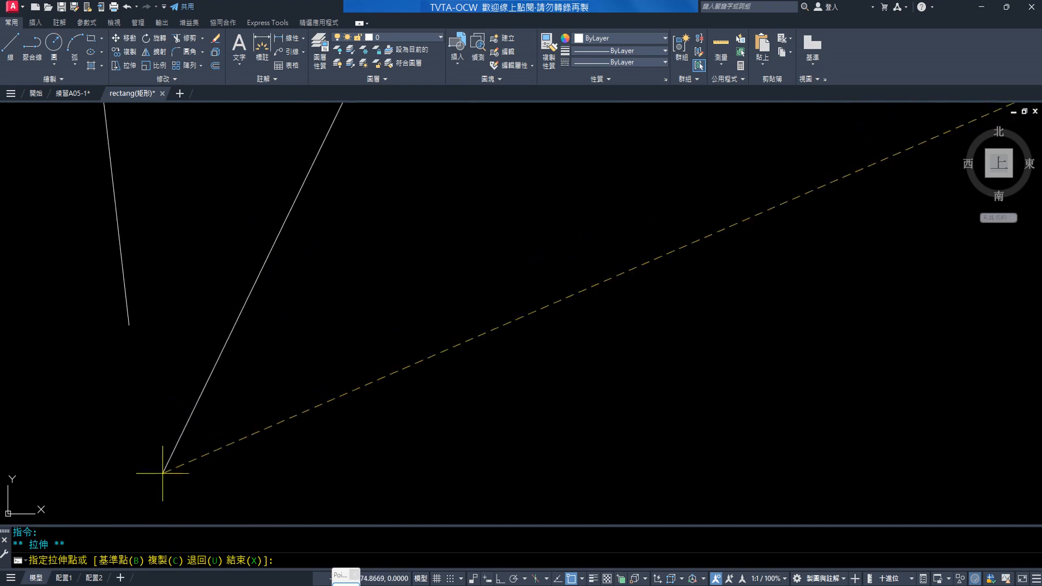
pyautogui.click(138, 318)
pyautogui.press('Escape')
pyautogui.scroll(-5, 196, 365)
pyautogui.scroll(-6, 195, 365)
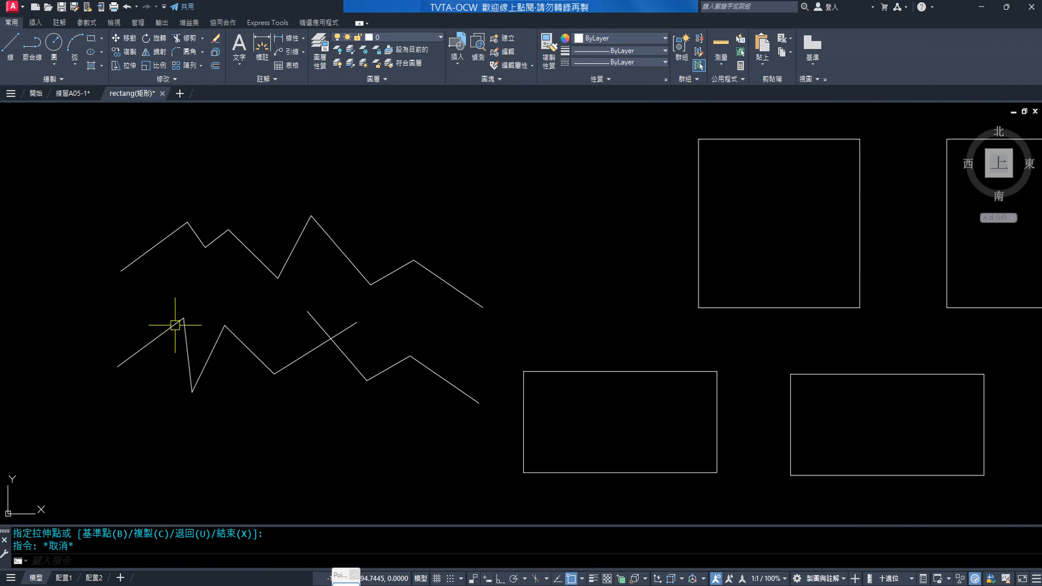
# Step: Select the two polylines meeting at the closed gap together to check whether they are separate objects
pyautogui.click(229, 420)
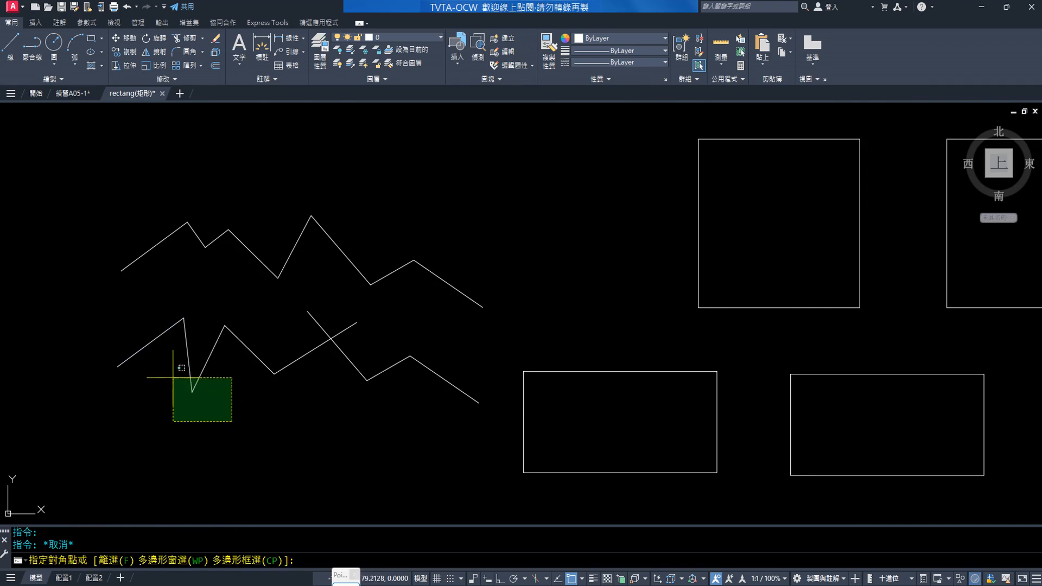
pyautogui.click(173, 379)
pyautogui.press('Escape')
pyautogui.click(251, 425)
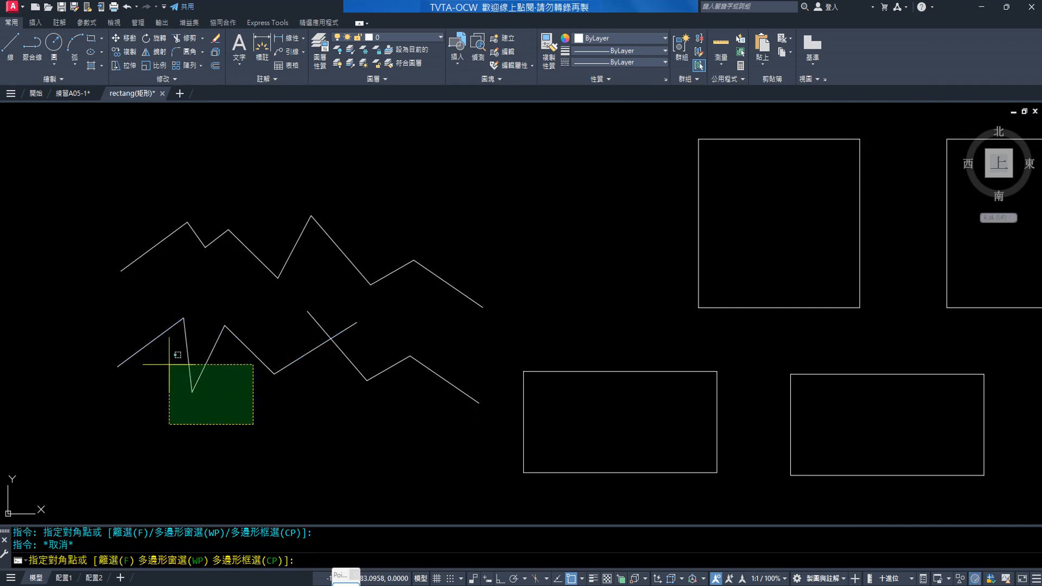
pyautogui.click(174, 352)
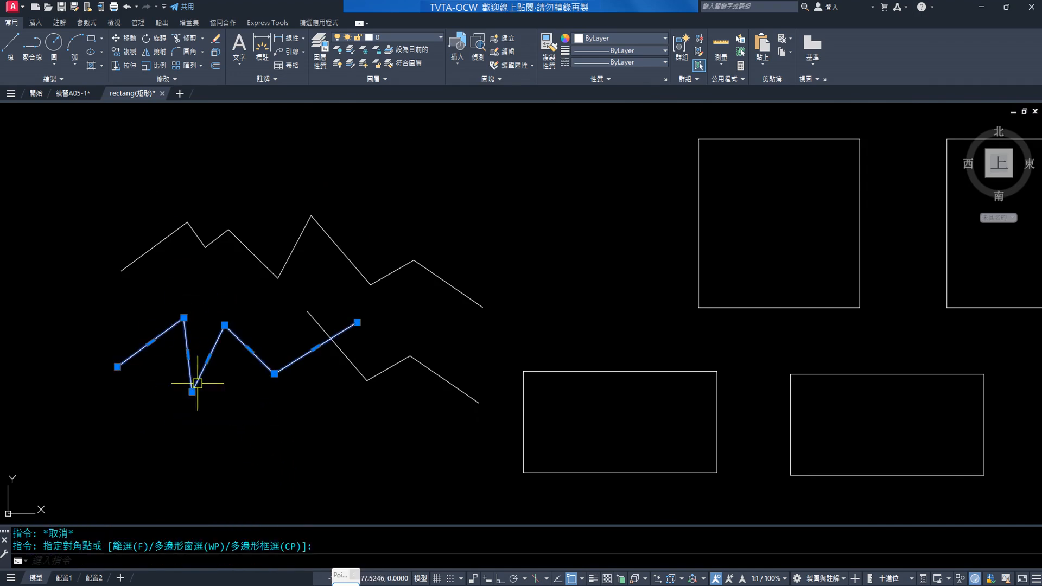
pyautogui.press('Escape')
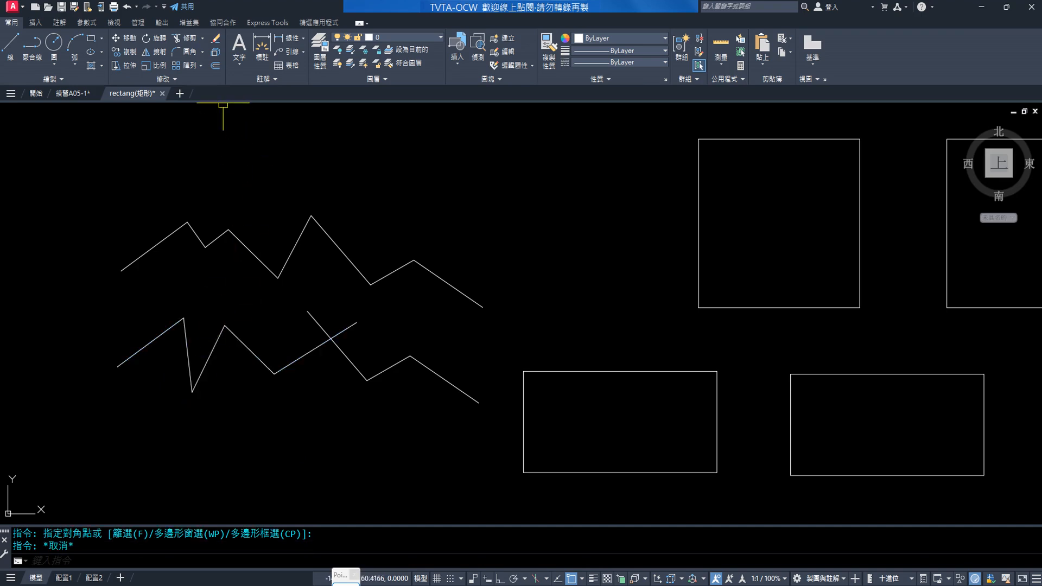
# Step: Offset the upper zigzag and the first two polylines of the lower zigzag upward by 5
pyautogui.click(214, 65)
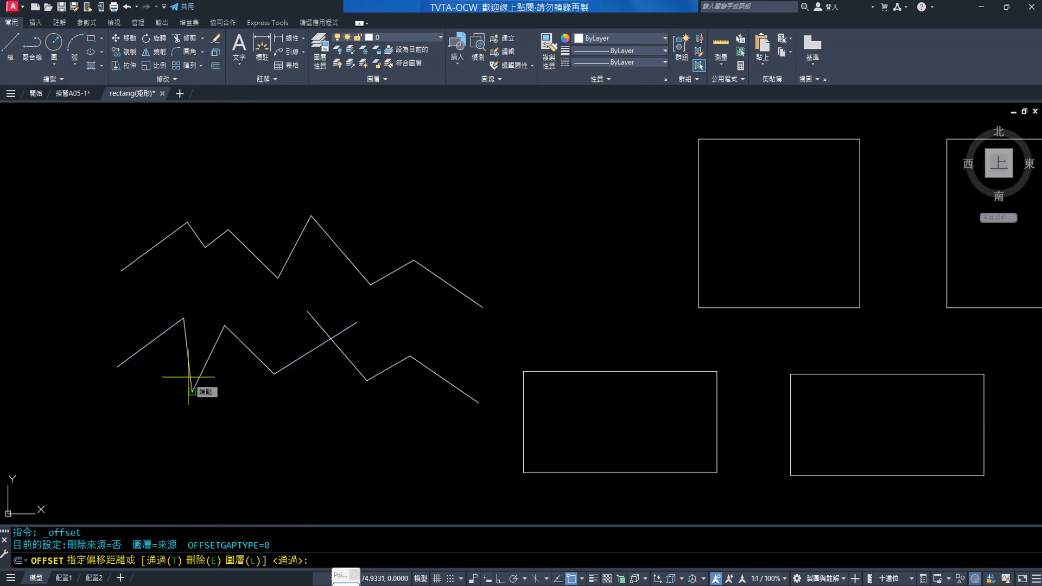
pyautogui.write('5')
pyautogui.press('Return')
pyautogui.click(154, 342)
pyautogui.click(142, 313)
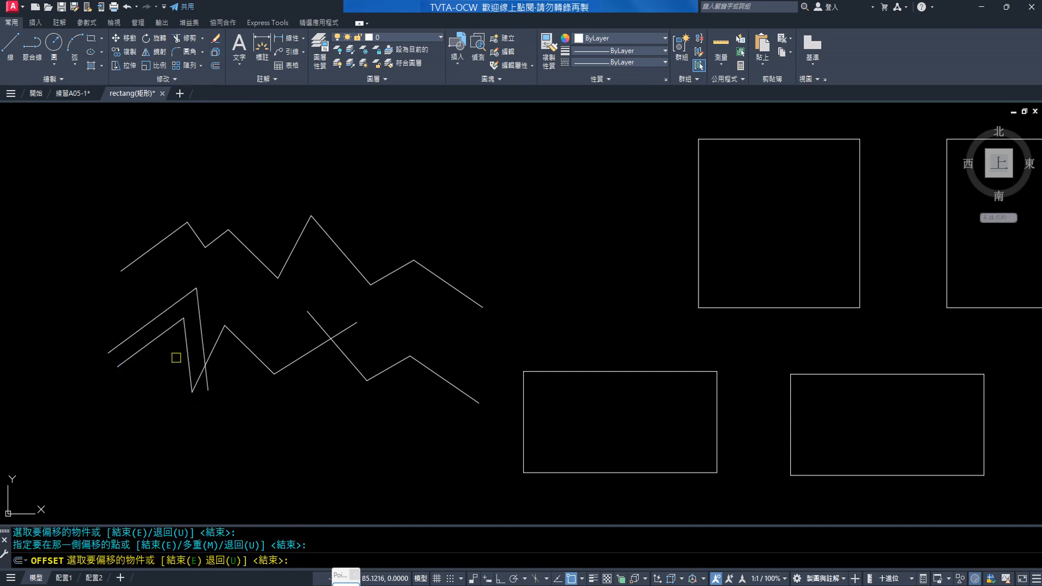
pyautogui.click(245, 237)
pyautogui.click(277, 183)
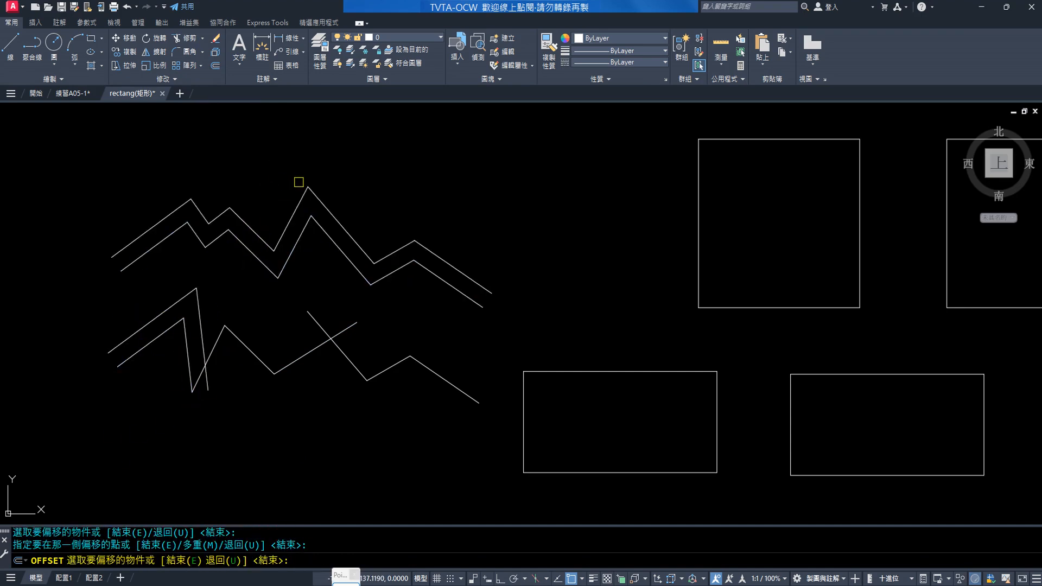
pyautogui.click(255, 360)
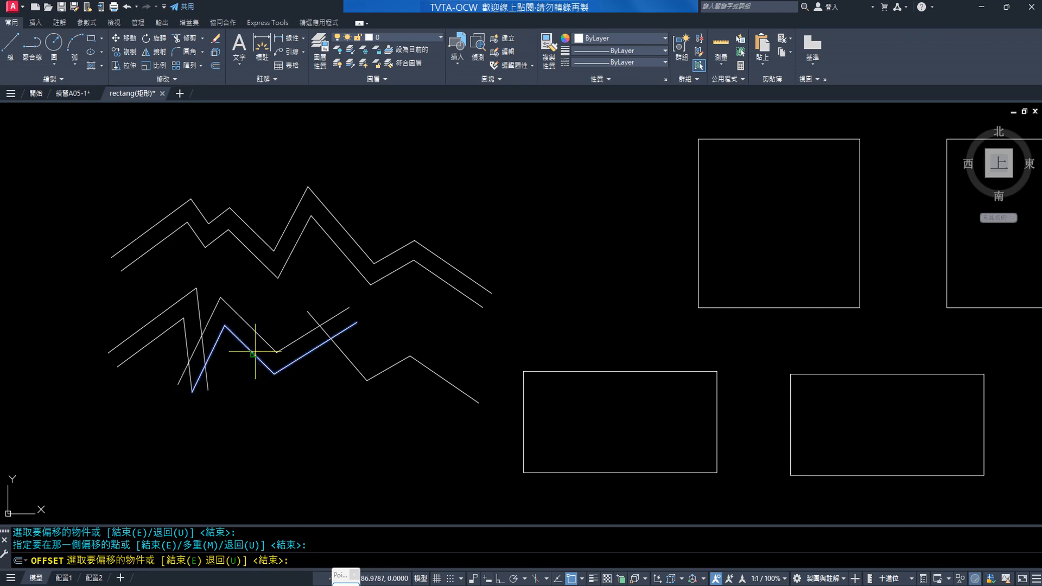
pyautogui.click(263, 309)
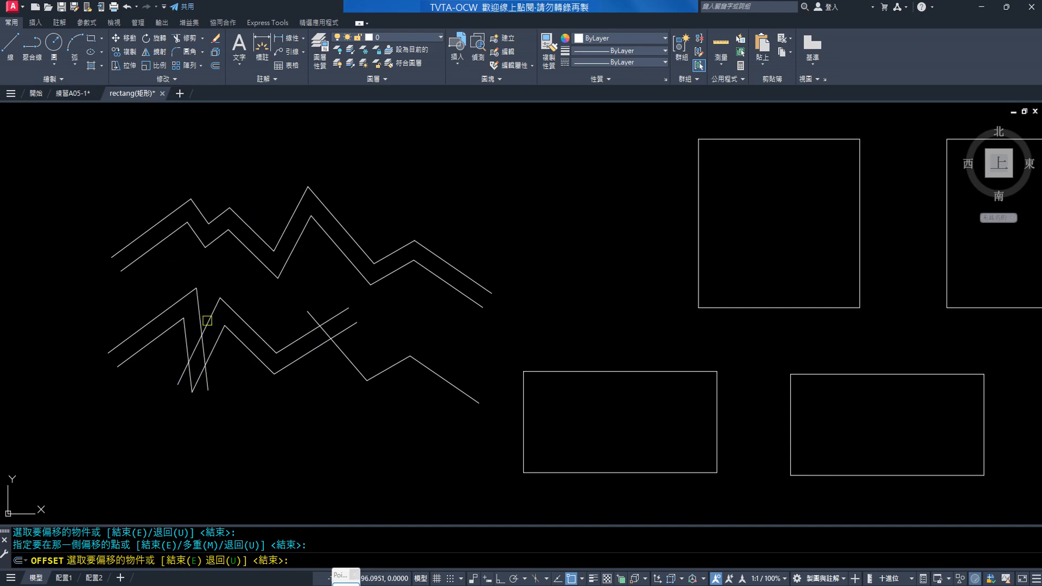
pyautogui.press('Escape')
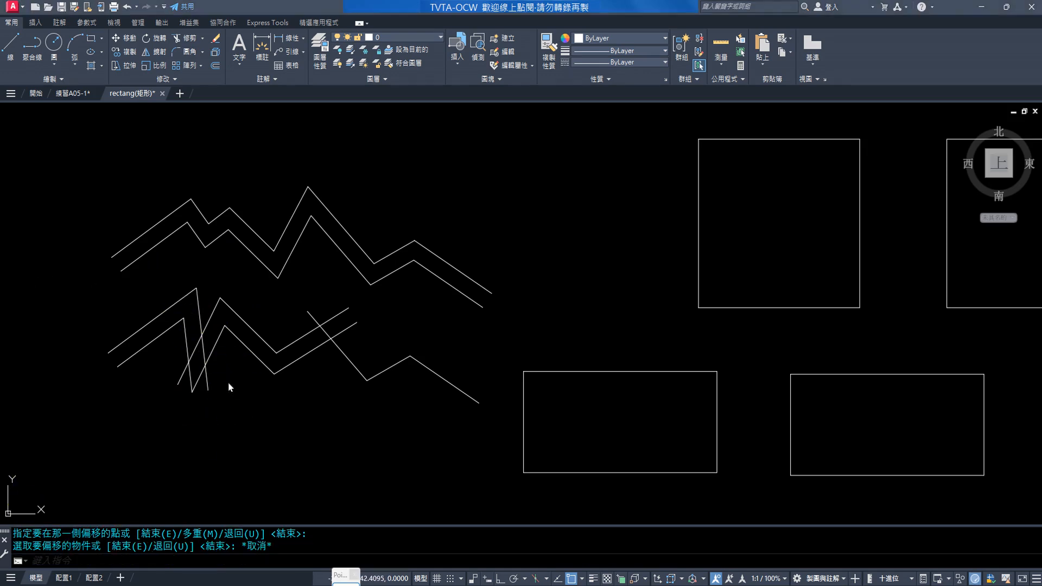
# Step: Undo the zigzag offsets, the endpoint stretch and the earlier join of the zigzag lines
pyautogui.hotkey('ctrl', 'z')
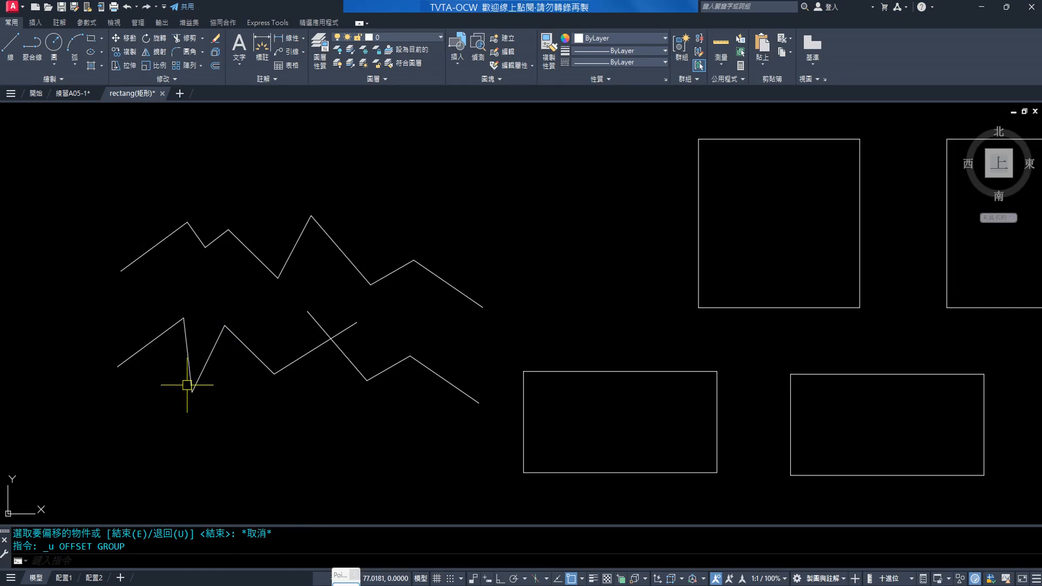
pyautogui.hotkey('ctrl', 'z')
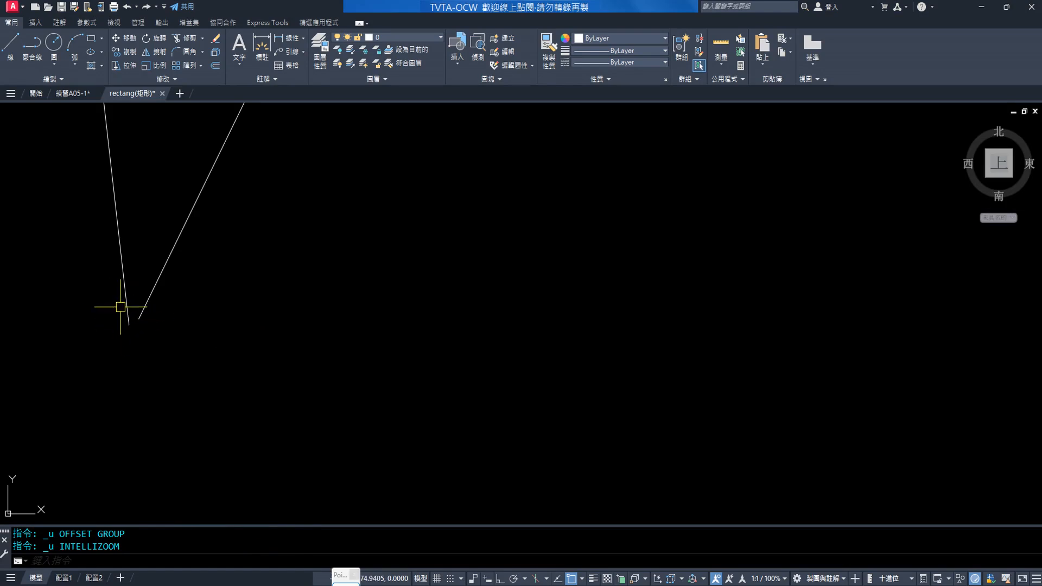
pyautogui.hotkey('ctrl', 'z')
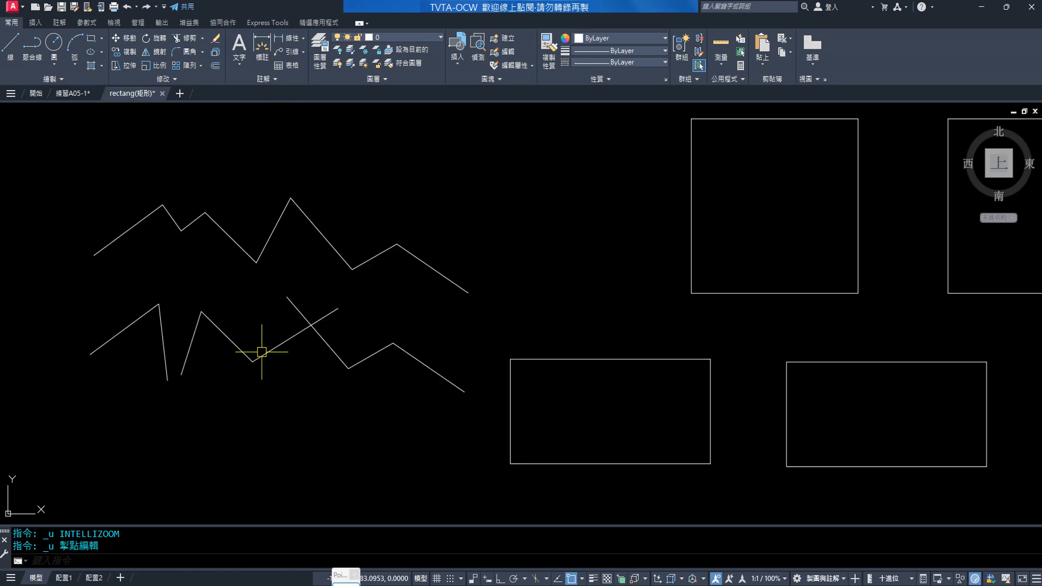
pyautogui.hotkey('ctrl', 'z')
pyautogui.hotkey('ctrl', 'z')
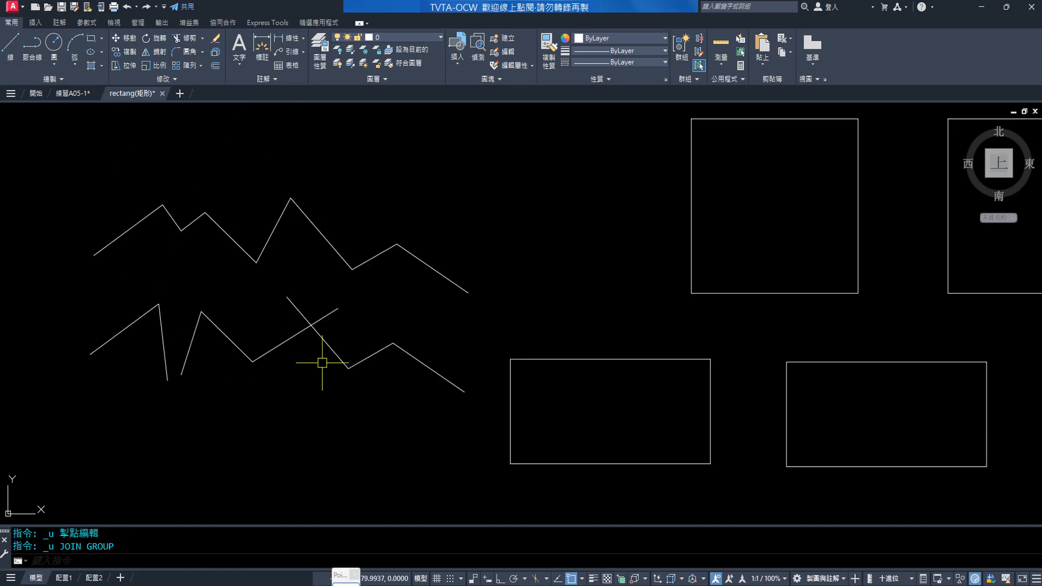
# Step: Draw one slanted line rising to the right in the empty area to the left of the zigzags
pyautogui.moveTo(261, 351); pyautogui.dragTo(796, 356, button='middle')
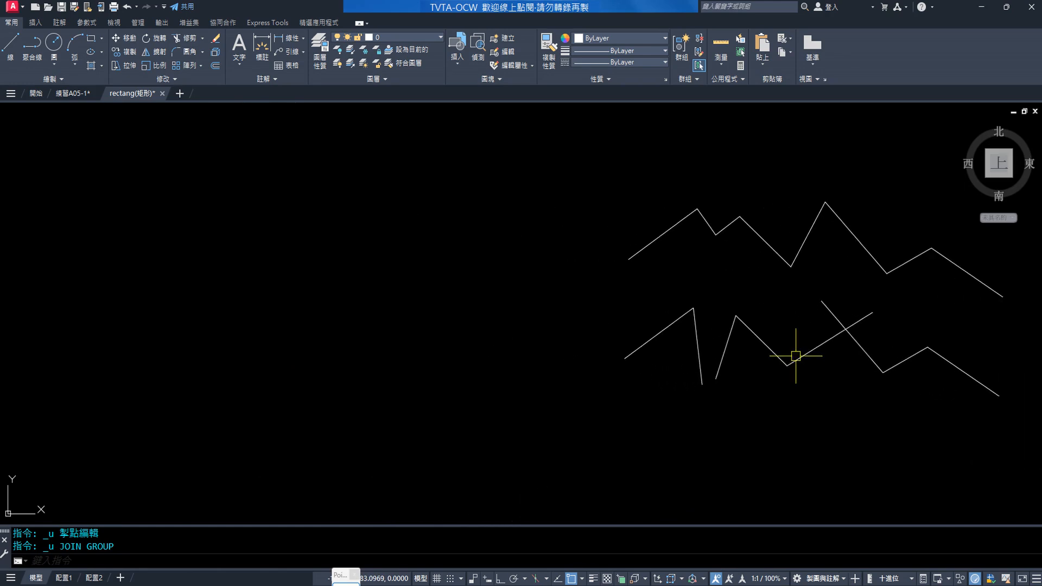
pyautogui.click(11, 43)
pyautogui.click(114, 264)
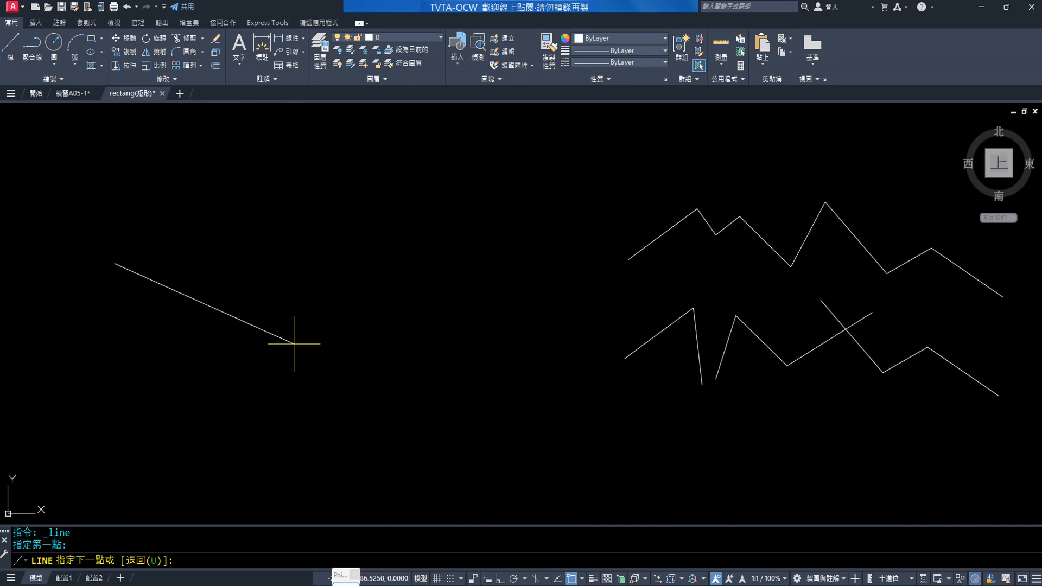
pyautogui.click(396, 179)
pyautogui.press('Return')
# Step: Draw a segmented horizontal line with Ortho on below the slanted line, and erase its middle segment to leave a gap
pyautogui.press('Return')
pyautogui.click(116, 384)
pyautogui.click(498, 579)
pyautogui.click(541, 384)
pyautogui.press('Escape')
pyautogui.click(334, 382)
pyautogui.press('Delete')
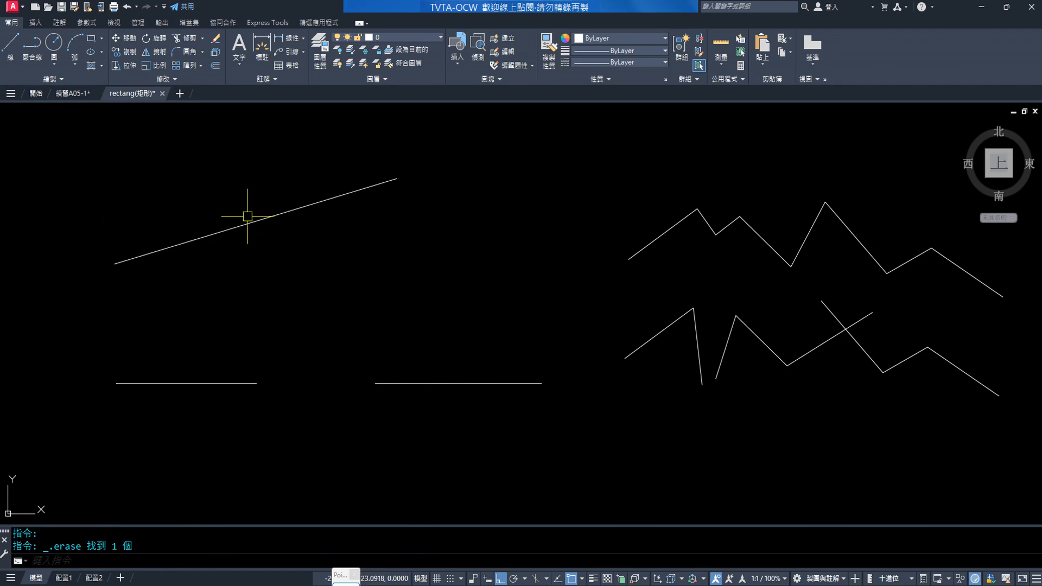
# Step: Draw a U shape of three lines across the slanted line, with a horizontal base about 30 long
pyautogui.click(10, 46)
pyautogui.click(198, 172)
pyautogui.click(199, 278)
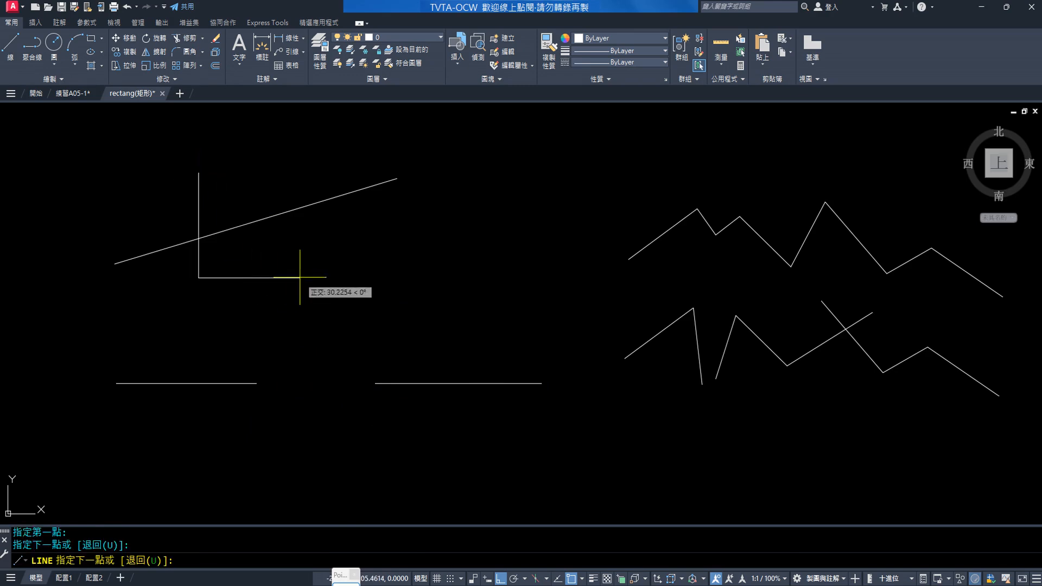
pyautogui.click(300, 277)
pyautogui.click(299, 166)
pyautogui.press('Escape')
pyautogui.press('Escape')
# Step: Trim the part of the slanted line between the two verticals and erase the three U-shaped cutting lines
pyautogui.write('tr')
pyautogui.press('space')
pyautogui.press('Escape')
pyautogui.press('Escape')
pyautogui.write('tr')
pyautogui.press('space')
pyautogui.click(283, 206)
pyautogui.press('Escape')
pyautogui.click(331, 284)
pyautogui.click(186, 248)
pyautogui.press('Delete')
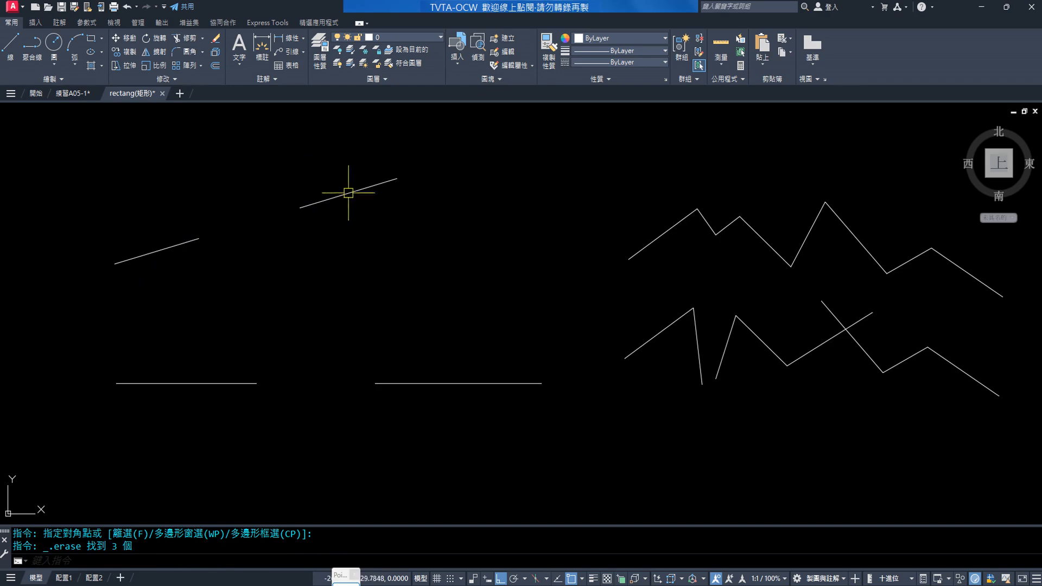
# Step: Select each remaining piece of the slanted line in turn to check that they are separate
pyautogui.click(190, 242)
pyautogui.press('Escape')
pyautogui.click(364, 188)
pyautogui.press('Escape')
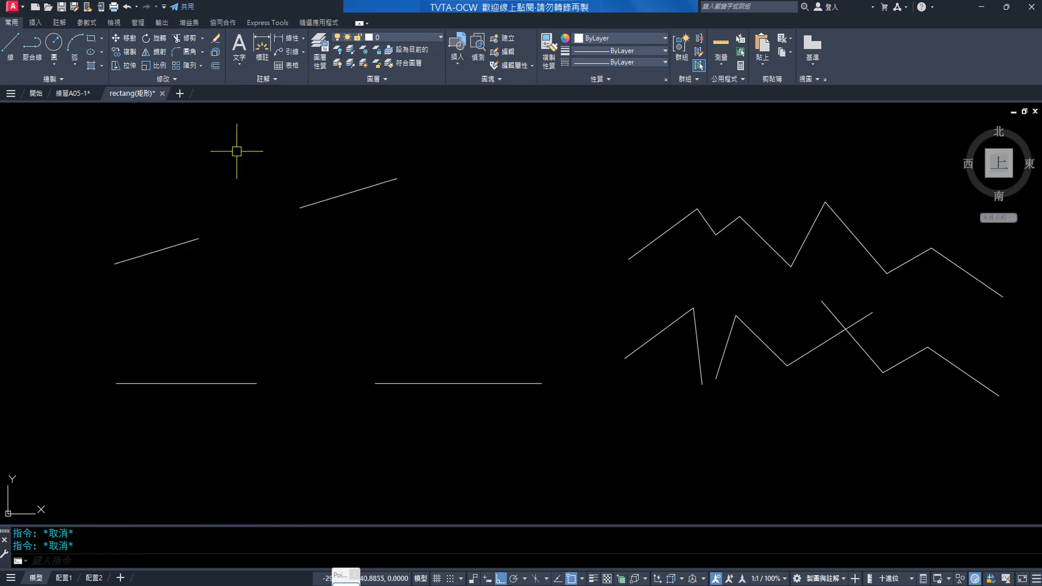
# Step: Join the two collinear slanted segments across their gap and select the result to check it
pyautogui.click(170, 77)
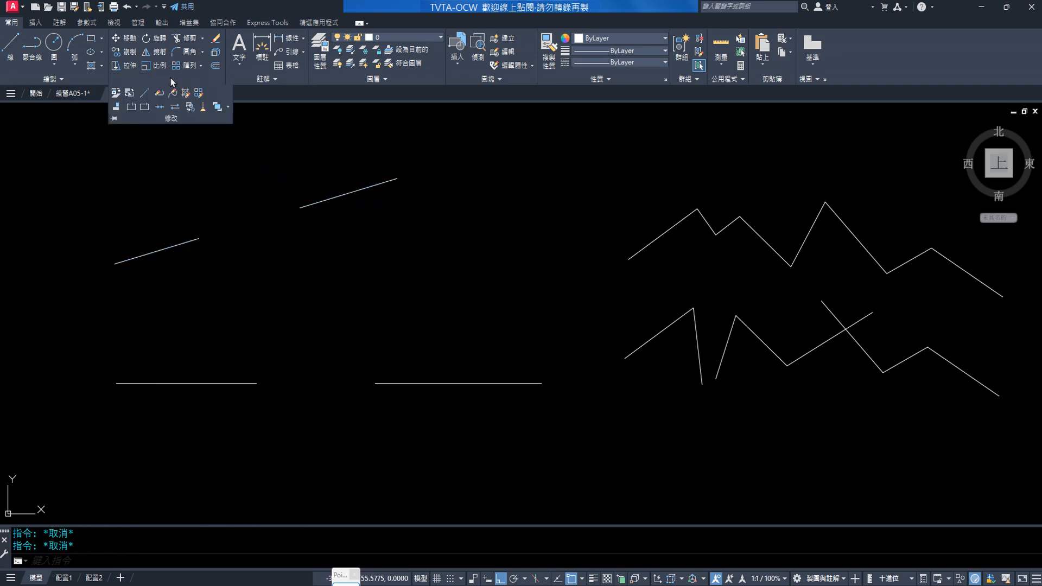
pyautogui.click(159, 109)
pyautogui.click(335, 271)
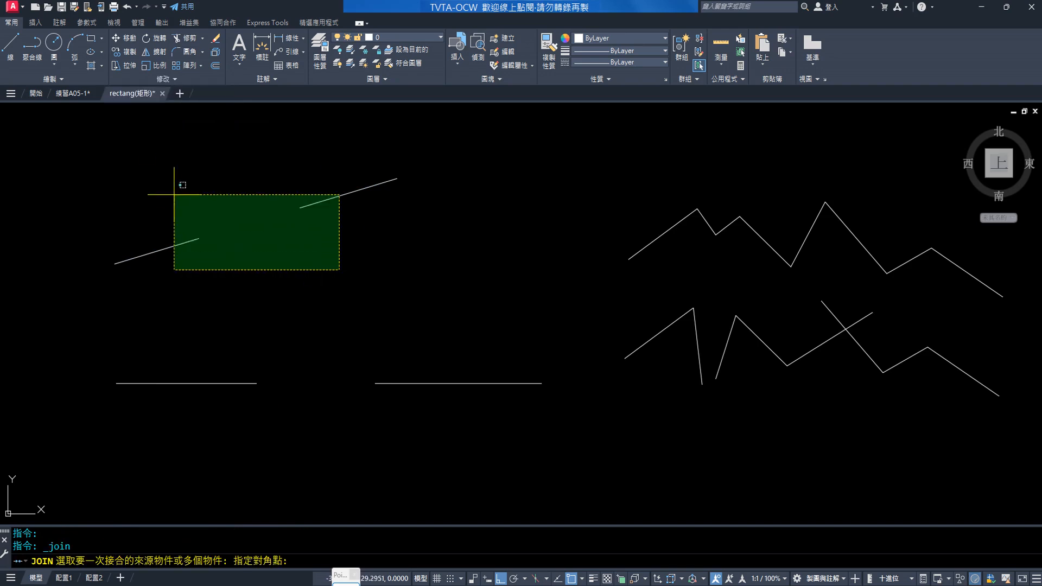
pyautogui.click(183, 167)
pyautogui.press('Return')
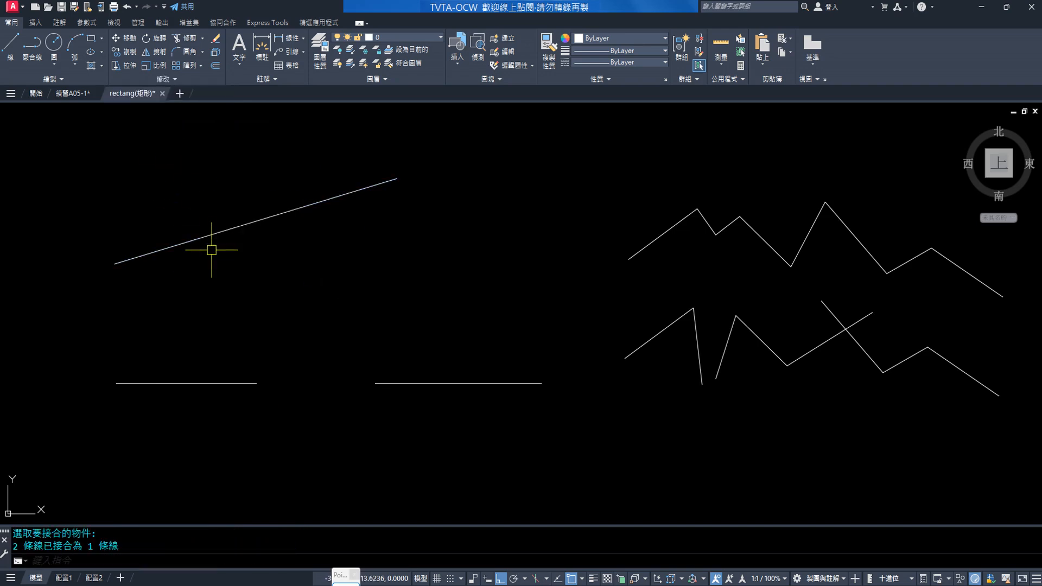
pyautogui.click(231, 228)
pyautogui.press('Escape')
pyautogui.press('Escape')
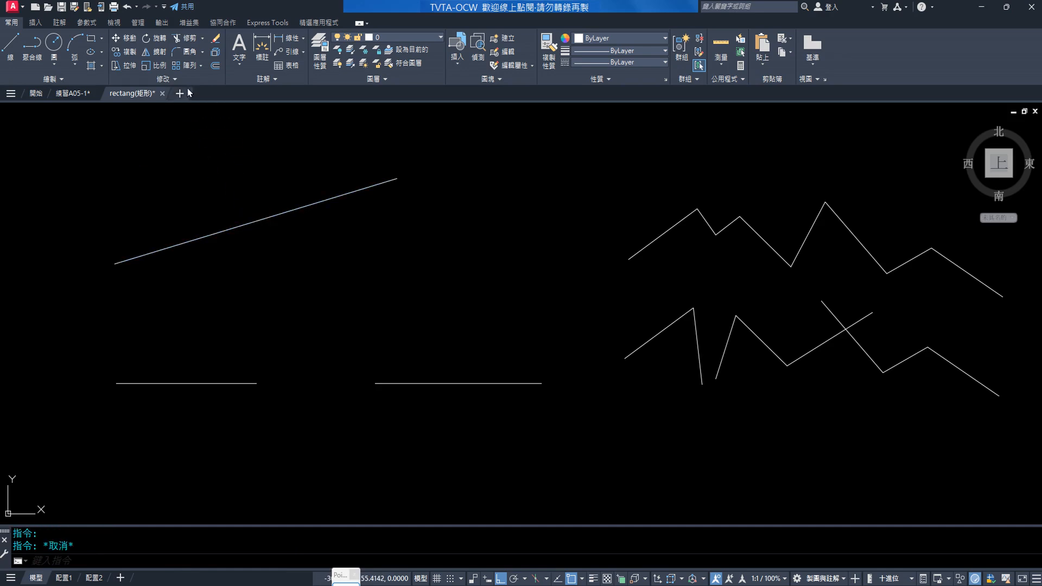
# Step: Join the two collinear horizontal segments across their gap and select the result to check it
pyautogui.click(183, 80)
pyautogui.click(160, 108)
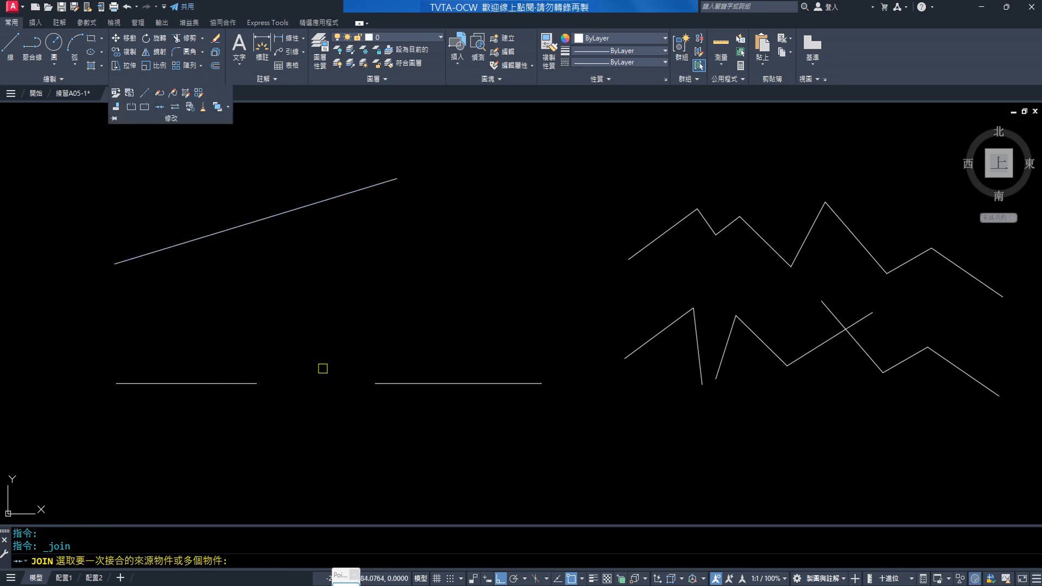
pyautogui.click(407, 424)
pyautogui.click(206, 357)
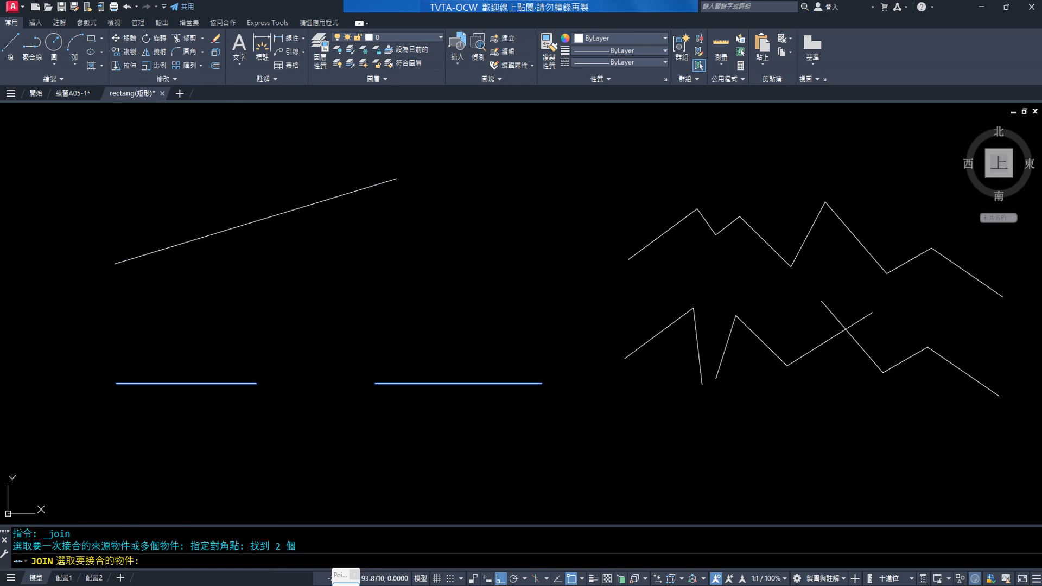
pyautogui.press('Return')
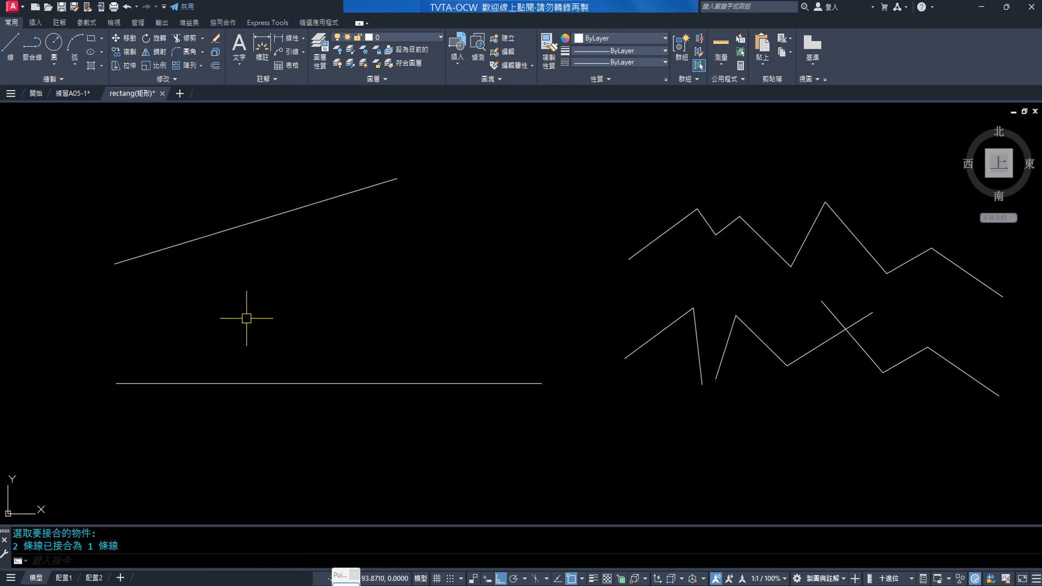
pyautogui.click(374, 383)
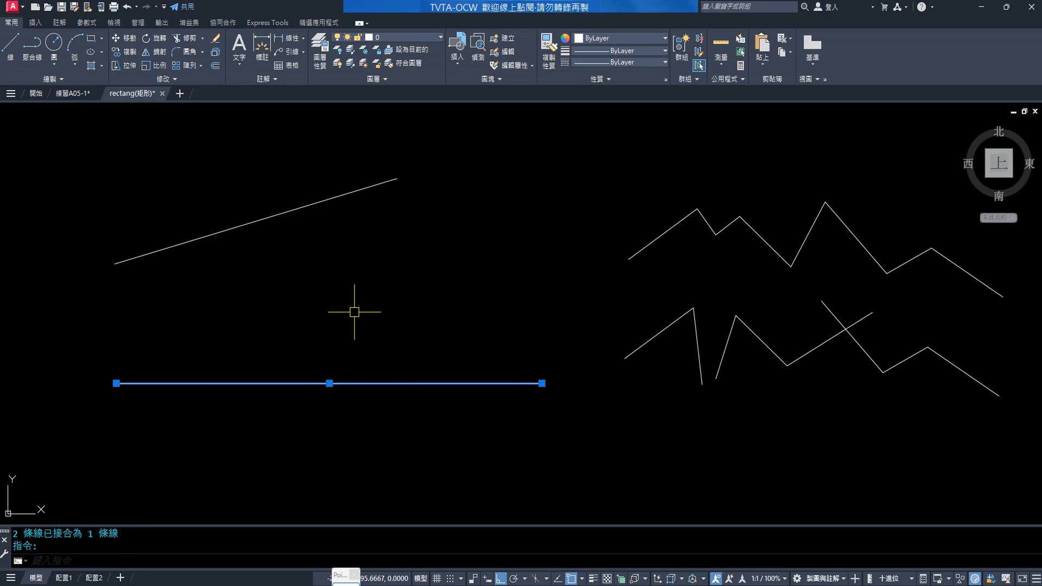
pyautogui.press('Escape')
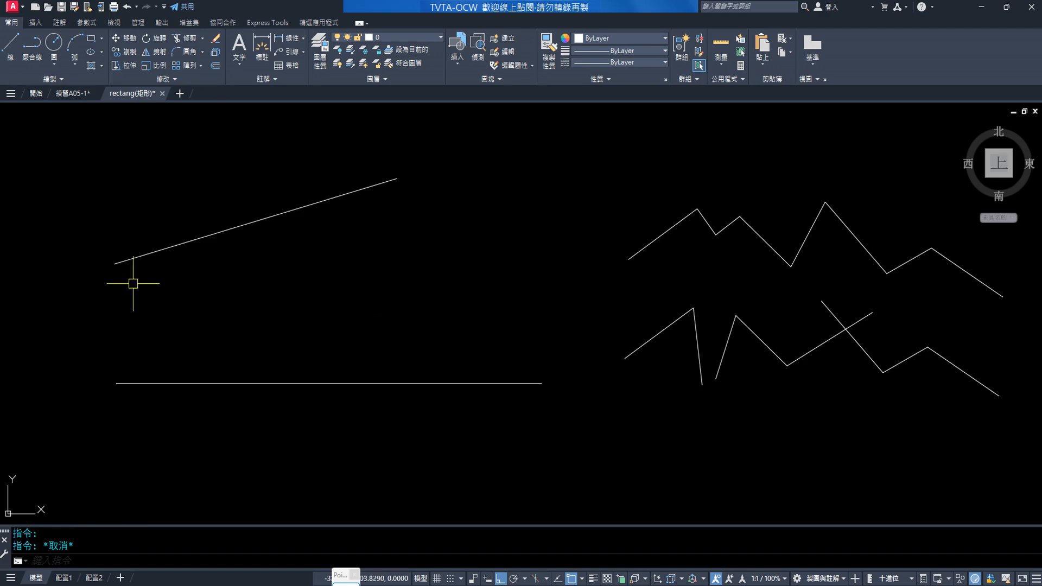
# Step: Open the 練習A04 drawing and bring its dimensioned nested figure into view
pyautogui.click(48, 8)
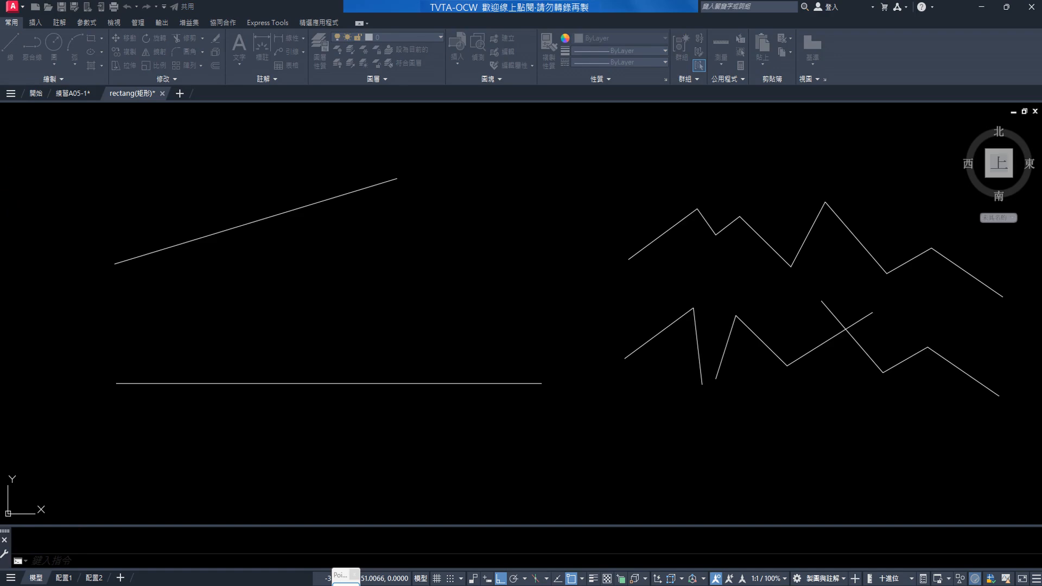
pyautogui.moveTo(659, 238); pyautogui.dragTo(394, 279, button='middle')
pyautogui.scroll(4, 537, 264)
pyautogui.moveTo(535, 263)
pyautogui.mouseDown(button='middle')
pyautogui.moveTo(519, 286)
pyautogui.moveTo(512, 256)
pyautogui.mouseUp(button='middle')
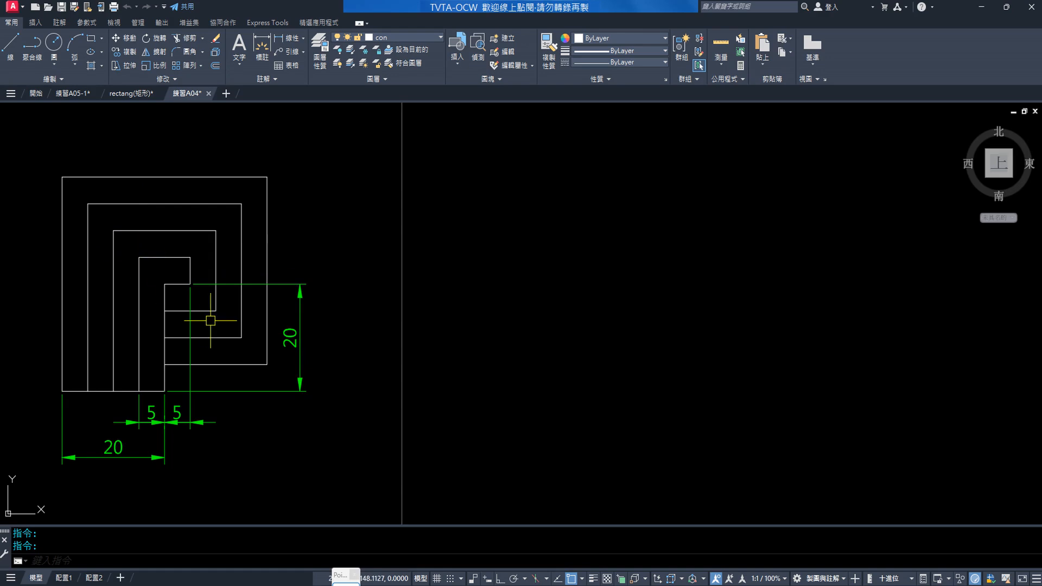
# Step: With Ortho on, draw a 40-unit line upward and a 40-unit line rightward in the empty area beside the figure
pyautogui.click(11, 44)
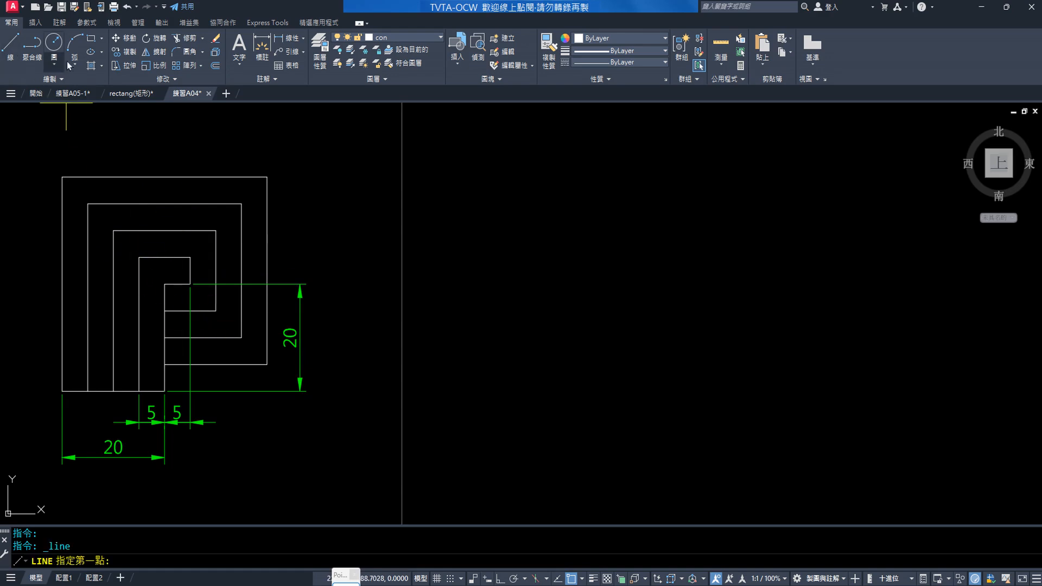
pyautogui.click(537, 428)
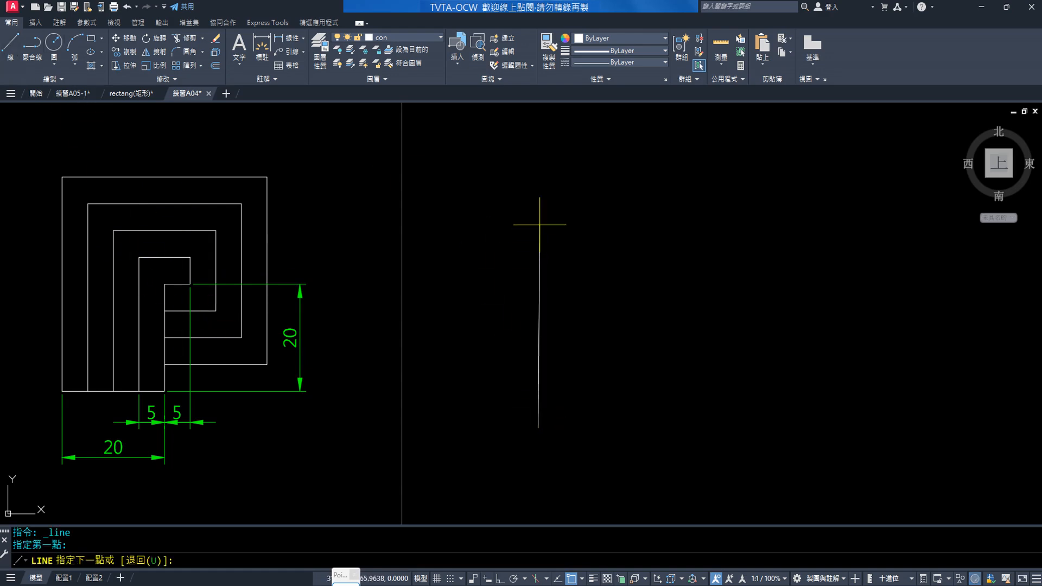
pyautogui.click(500, 579)
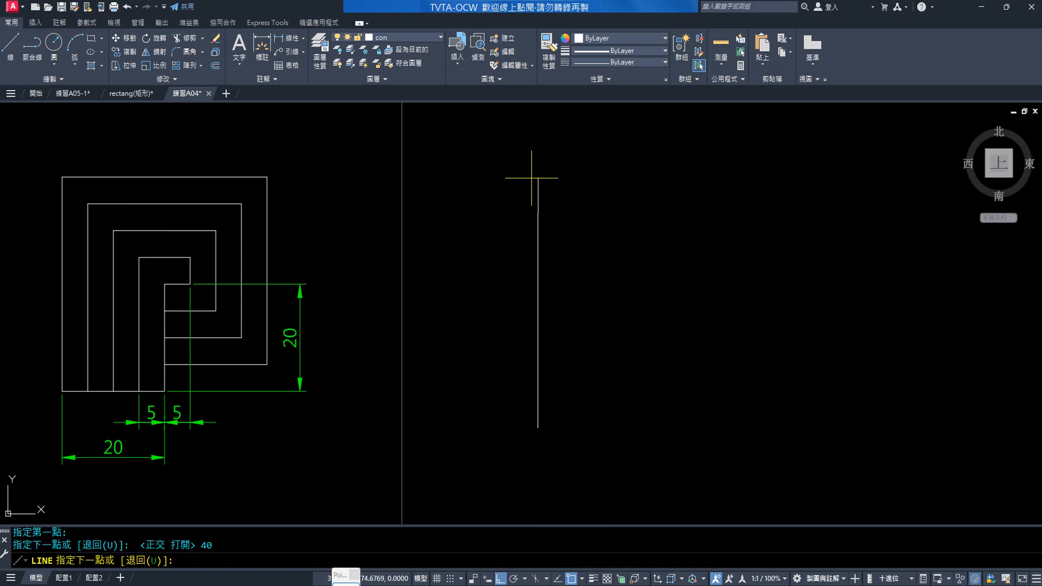
pyautogui.press('Return')
pyautogui.write('40')
pyautogui.press('Return')
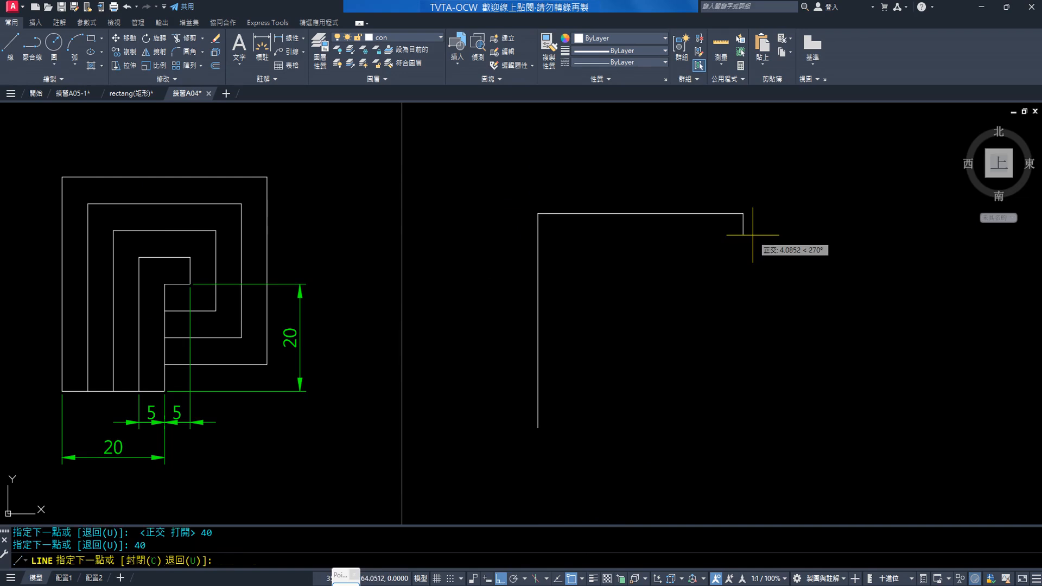
pyautogui.write('40')
pyautogui.press('Return')
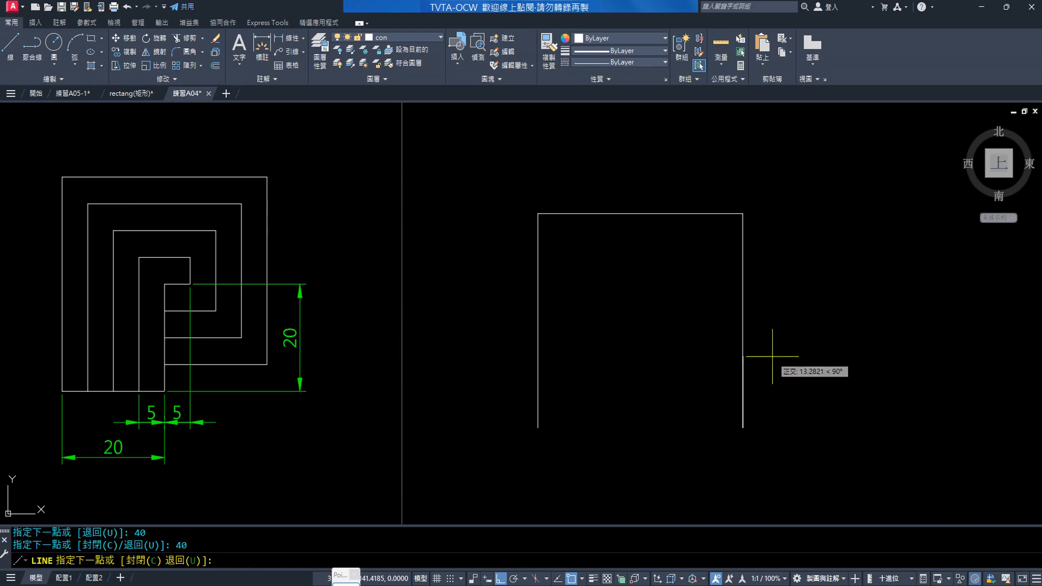
pyautogui.write('u')
pyautogui.press('Return')
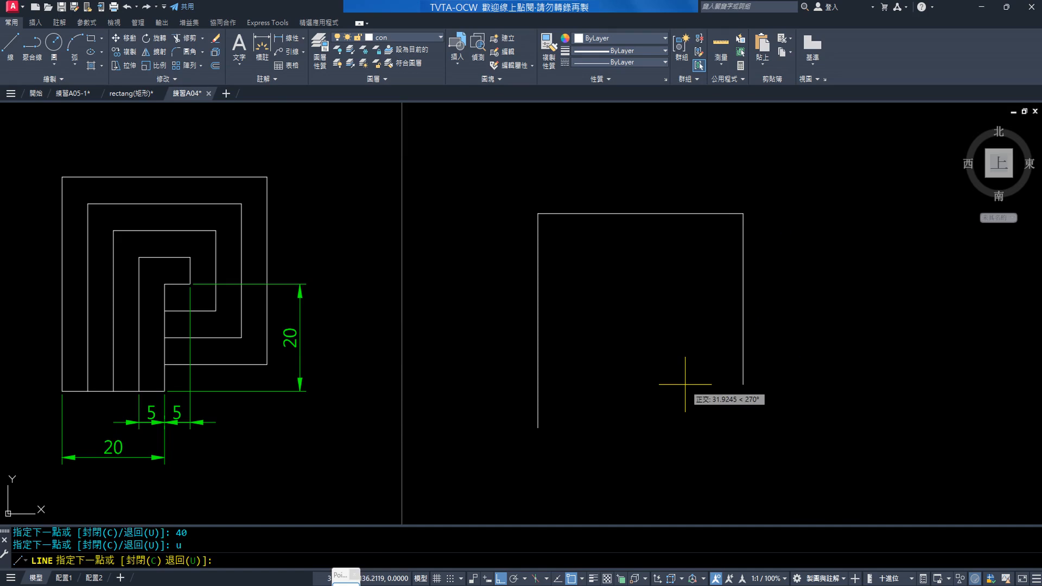
pyautogui.write('20')
pyautogui.press('Return')
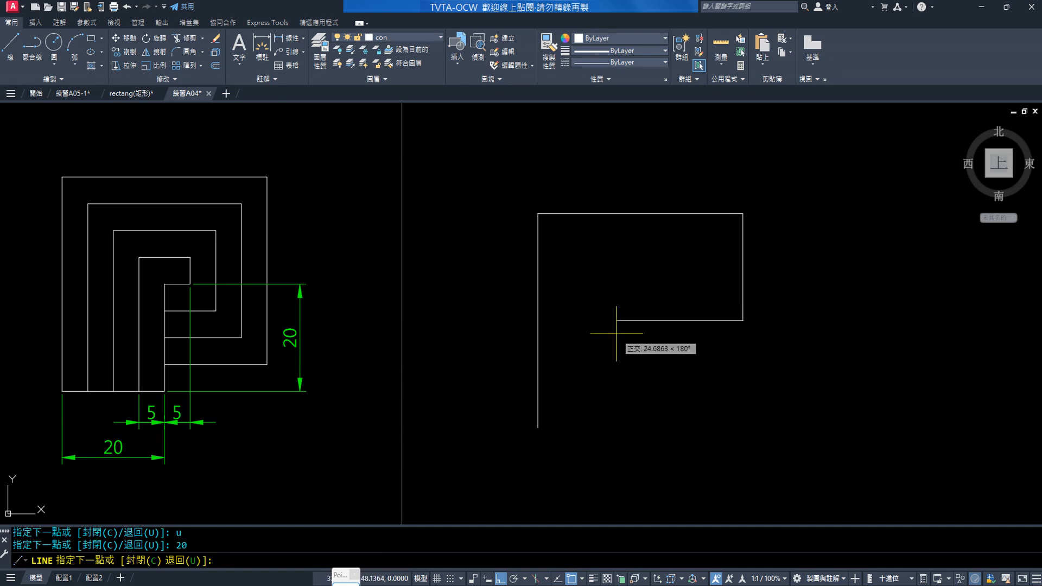
pyautogui.write('u')
pyautogui.press('Return')
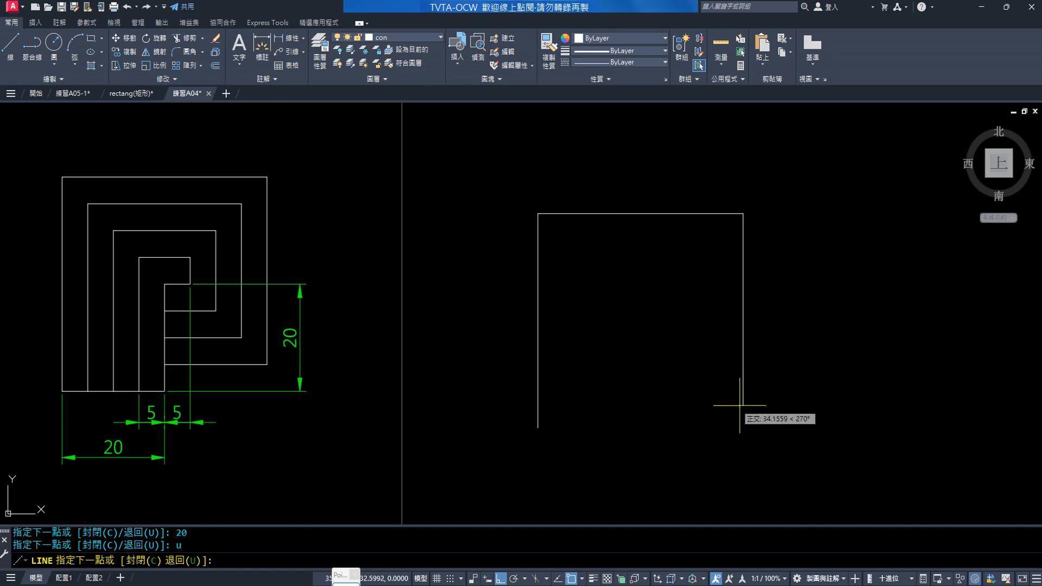
# Step: Continue the outline 35 units downward and 20 units leftward, finishing the line
pyautogui.write('35')
pyautogui.press('Return')
pyautogui.write('20')
pyautogui.press('Return')
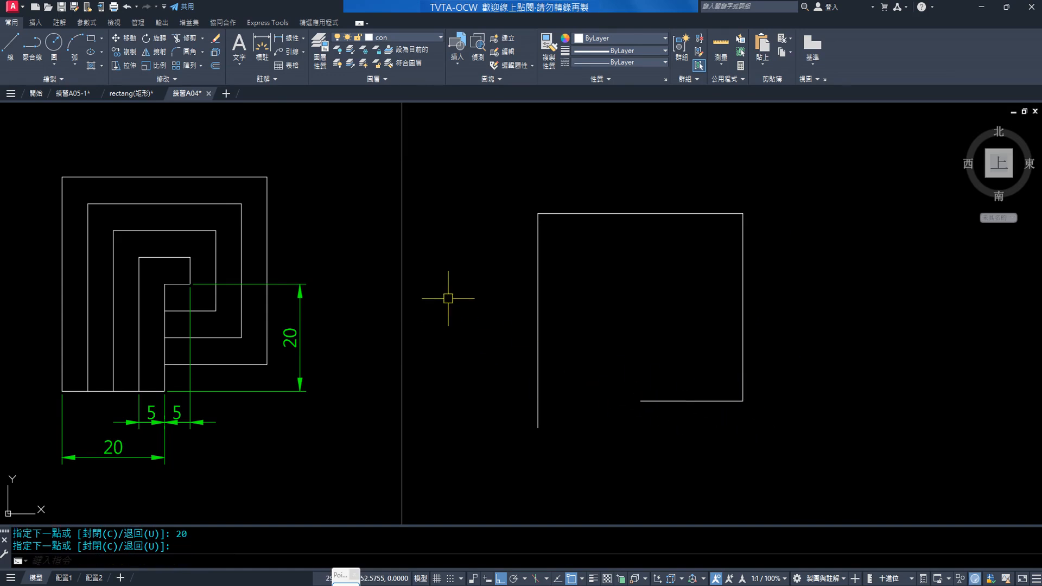
# Step: Offset the outline's separate top, right and bottom lines inward by 5
pyautogui.click(215, 66)
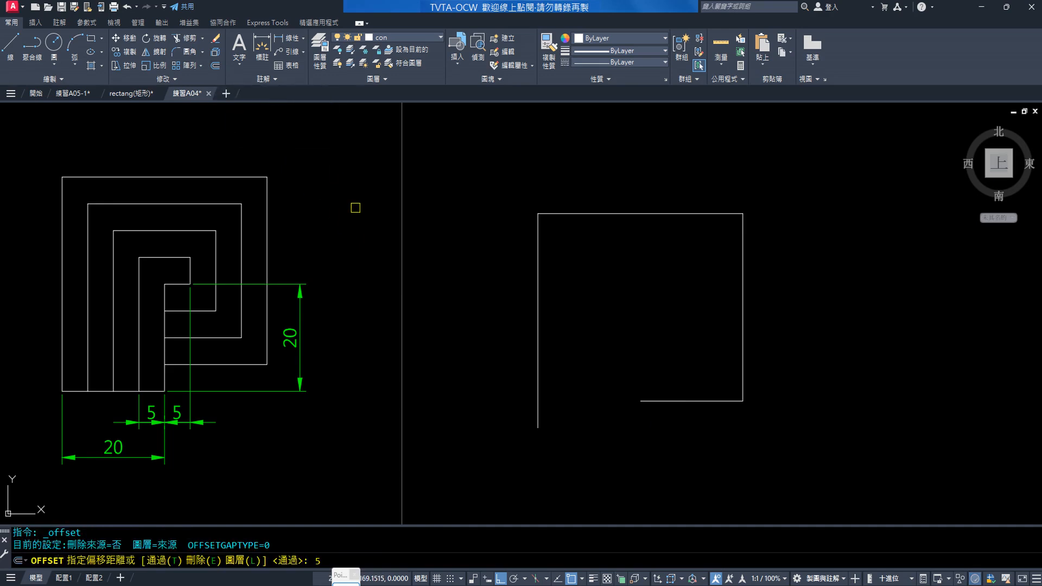
pyautogui.write('5')
pyautogui.press('Return')
pyautogui.click(661, 214)
pyautogui.click(655, 251)
pyautogui.click(742, 290)
pyautogui.click(714, 291)
pyautogui.click(695, 401)
pyautogui.click(690, 344)
# Step: Offset the outline's left line inward by 5 four times, each copy from the previous one
pyautogui.click(537, 289)
pyautogui.click(597, 296)
pyautogui.click(565, 289)
pyautogui.click(593, 286)
pyautogui.click(590, 287)
pyautogui.click(640, 288)
pyautogui.click(615, 290)
pyautogui.click(657, 290)
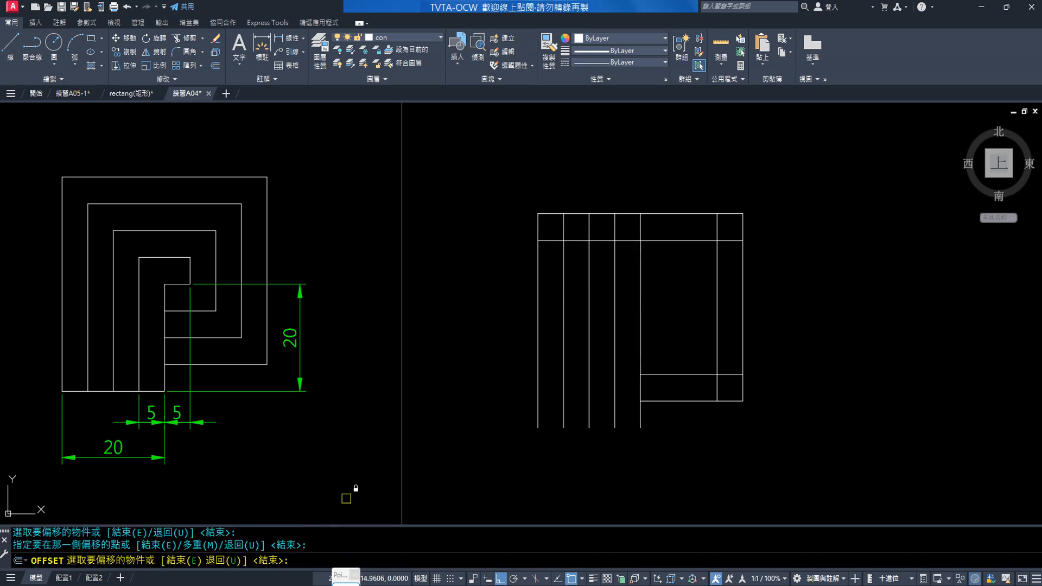
# Step: Undo the last three offset copies of the left line
pyautogui.click(220, 564)
pyautogui.click(220, 564)
pyautogui.click(220, 564)
# Step: Trim the overlapping ends of the offset lines at the two upper corners
pyautogui.click(550, 240)
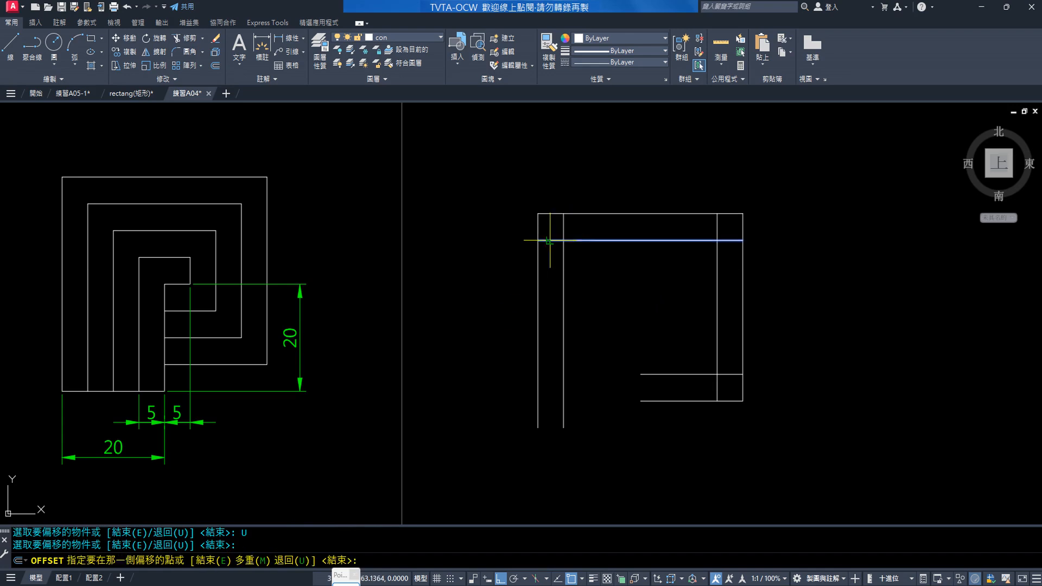
pyautogui.press('Escape')
pyautogui.press('Return')
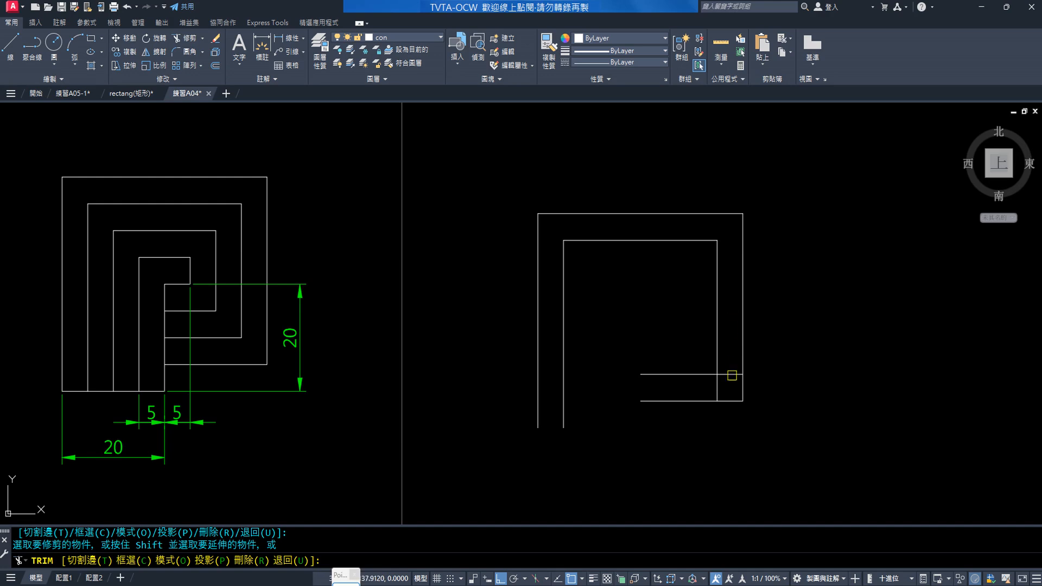
pyautogui.press('Escape')
# Step: Erase the four offset lines inside the outline
pyautogui.click(725, 381)
pyautogui.click(565, 255)
pyautogui.press('Delete')
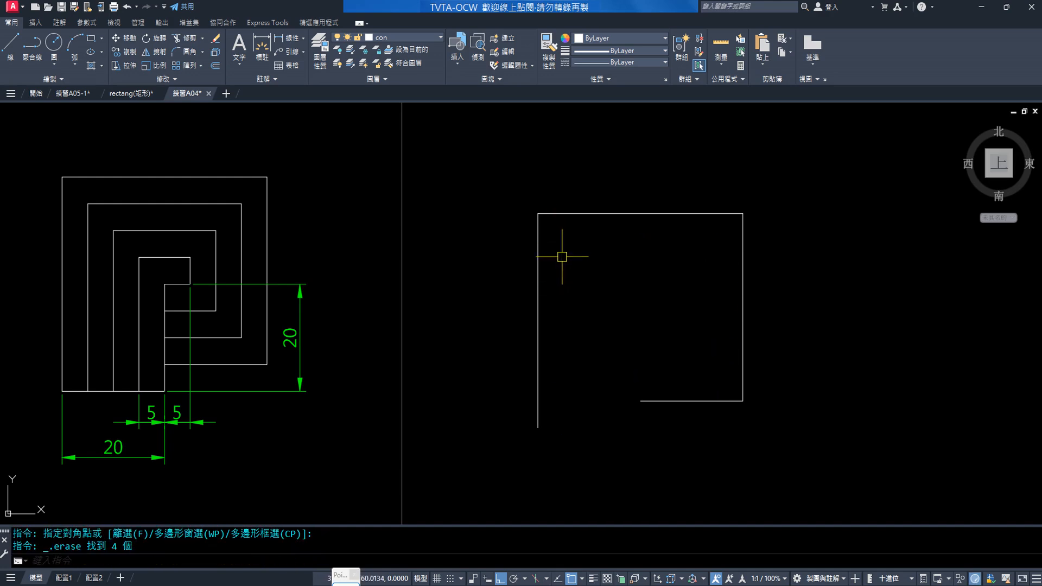
# Step: Join the four outline lines into a single polyline and select the result to check it
pyautogui.click(165, 81)
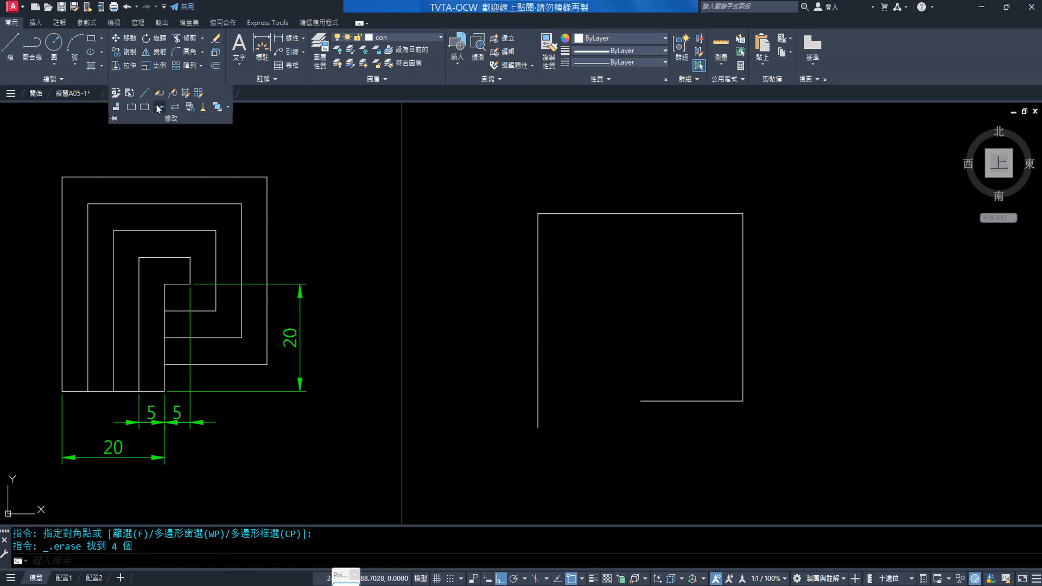
pyautogui.click(159, 107)
pyautogui.click(515, 169)
pyautogui.click(779, 466)
pyautogui.press('Return')
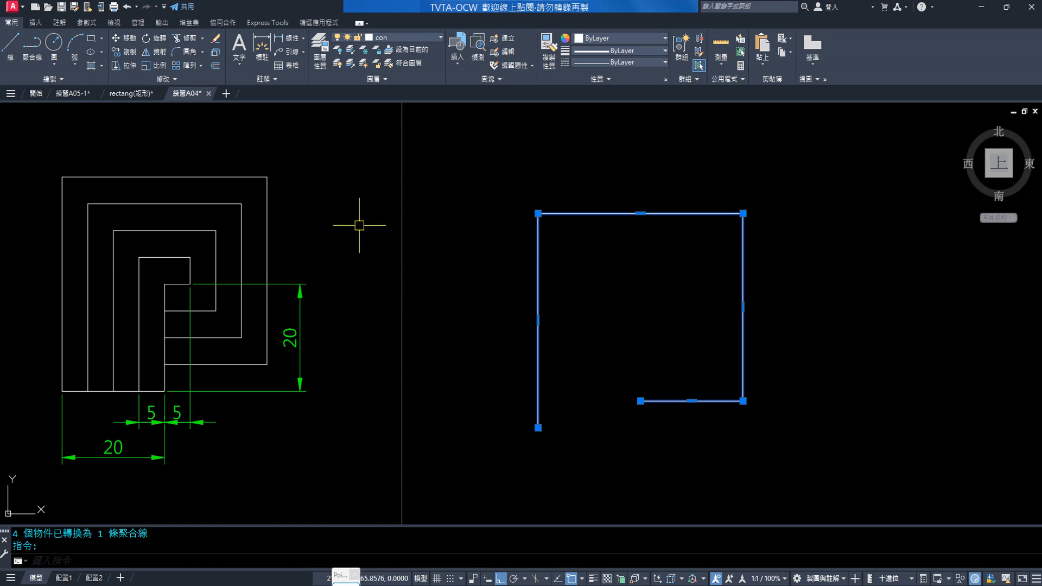
pyautogui.press('Escape')
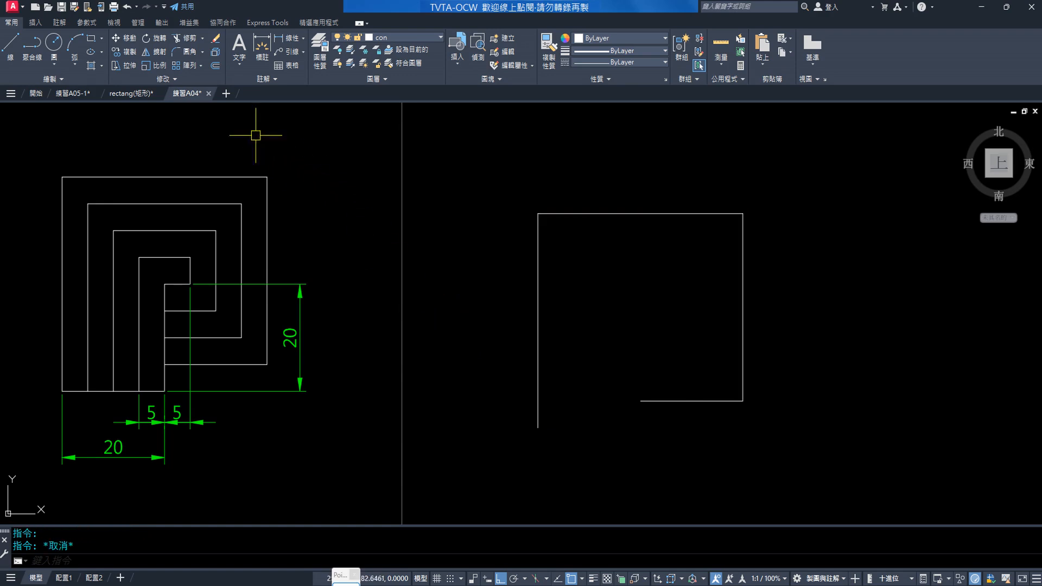
# Step: Offset the joined polyline inward by 5 three times, each copy from the previous one
pyautogui.click(214, 66)
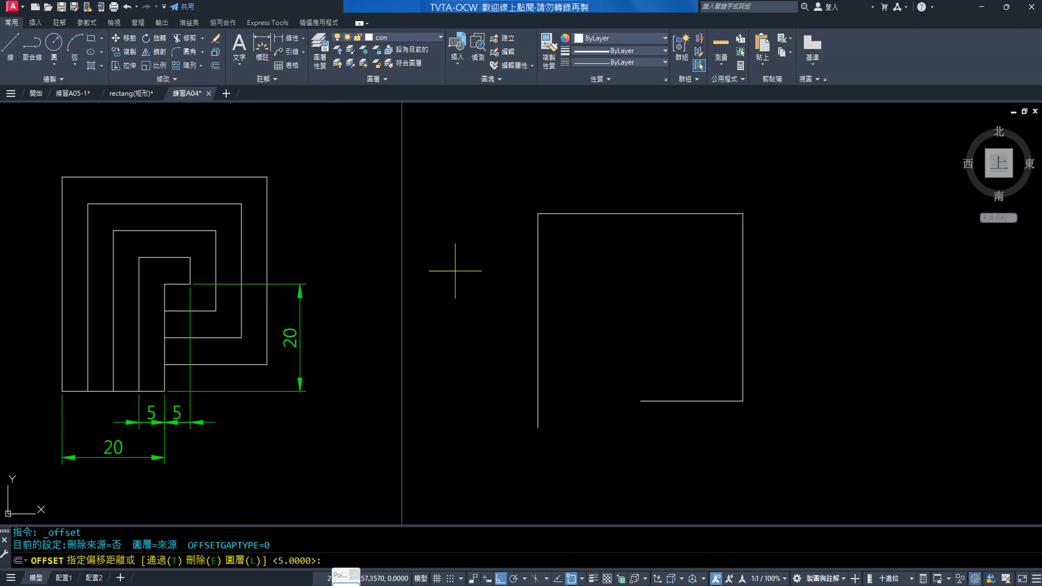
pyautogui.press('Return')
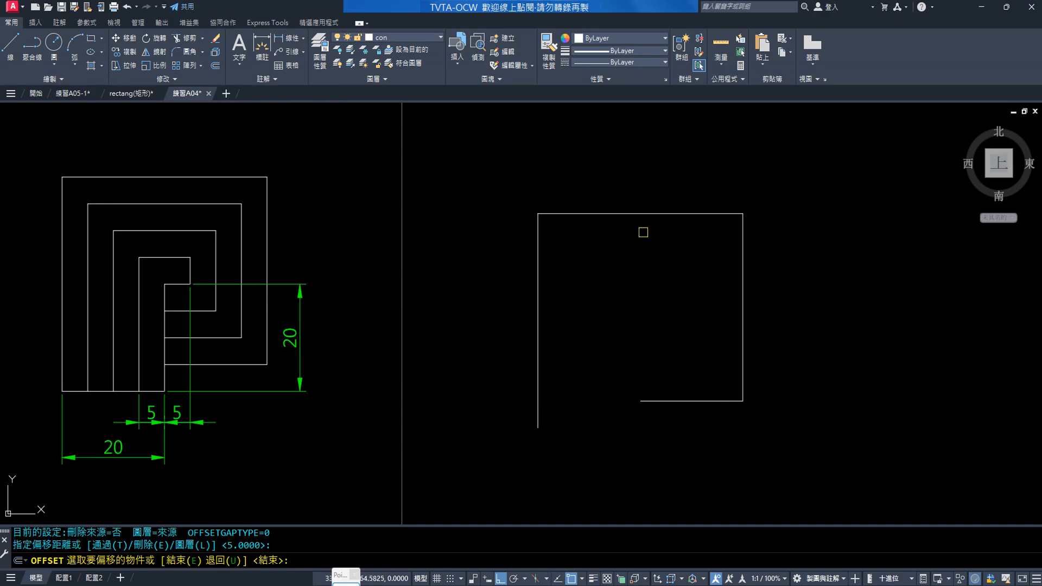
pyautogui.click(635, 215)
pyautogui.click(633, 282)
pyautogui.click(640, 241)
pyautogui.click(647, 309)
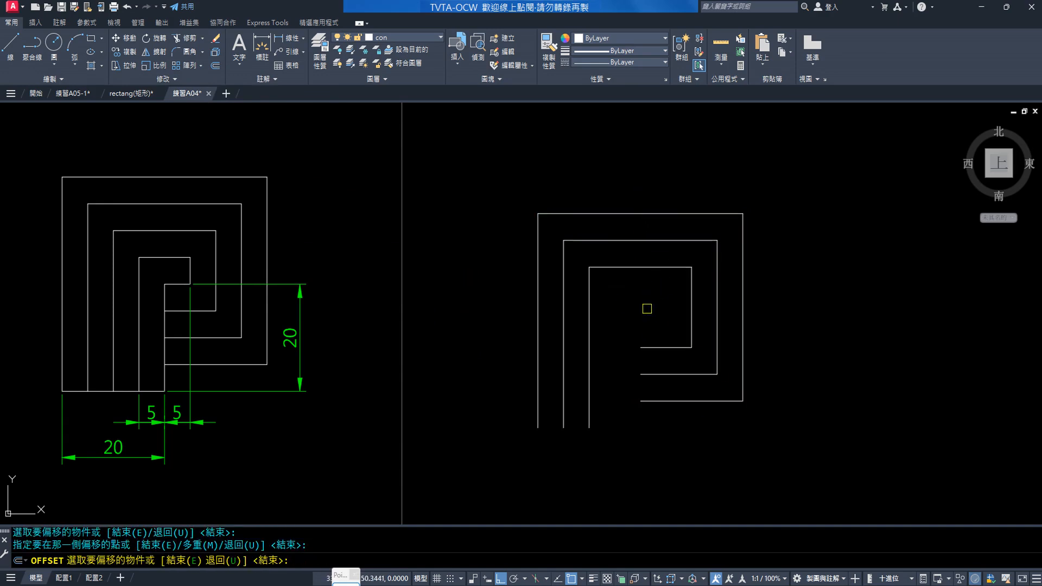
pyautogui.click(653, 268)
pyautogui.click(653, 328)
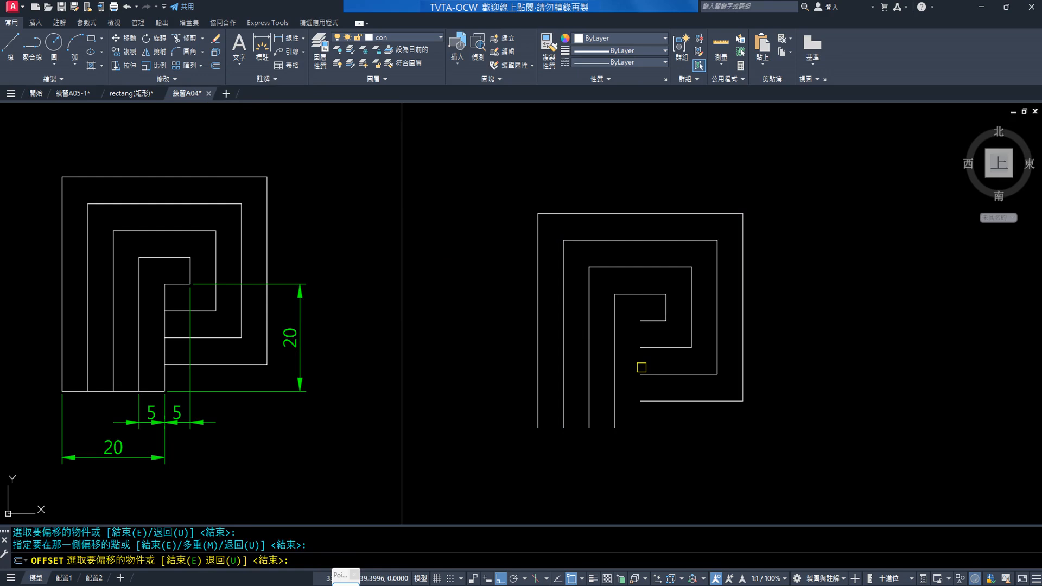
# Step: Draw a line 20 units down from the innermost polyline's inner end, continuing to the outline's lower-left endpoint
pyautogui.press('Escape')
pyautogui.write('l')
pyautogui.press('Return')
pyautogui.click(641, 320)
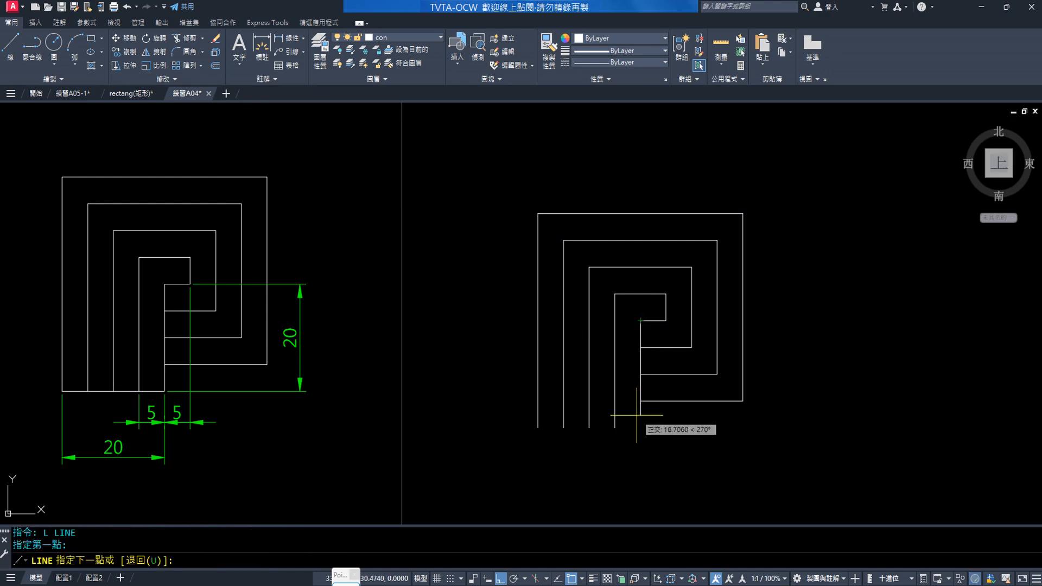
pyautogui.write('20')
pyautogui.press('Return')
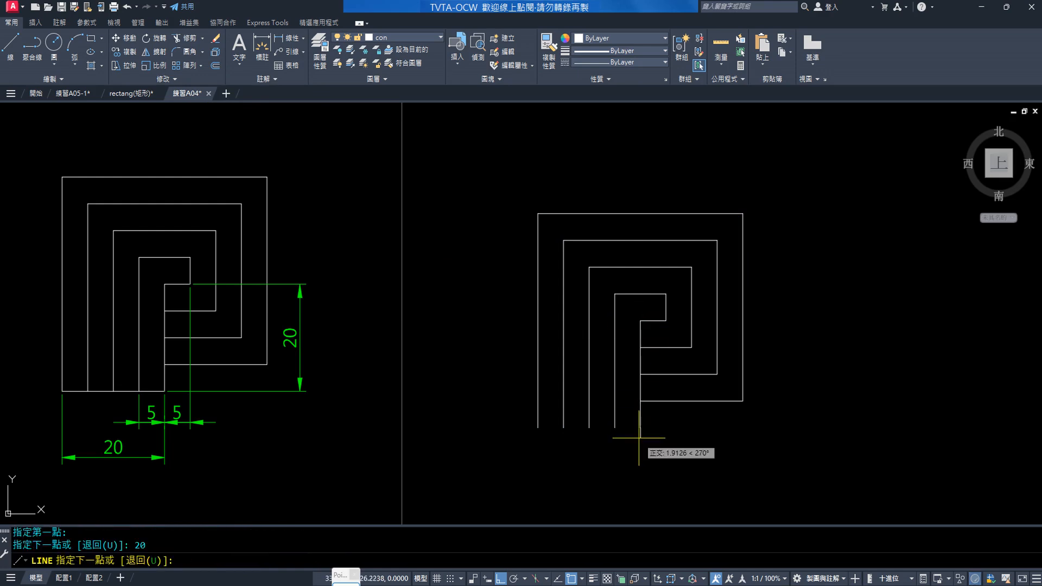
pyautogui.click(538, 428)
pyautogui.rightClick(547, 444)
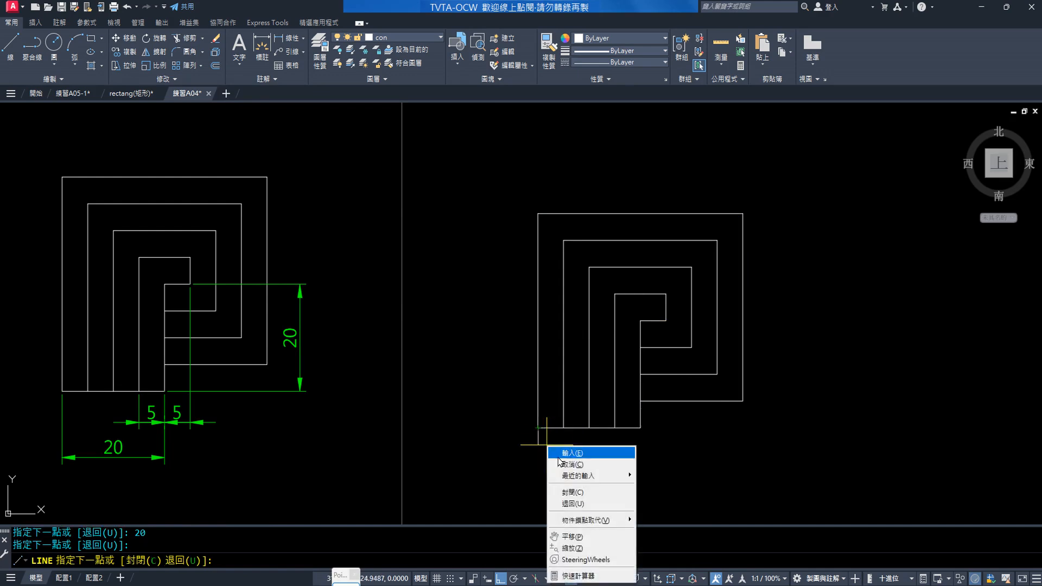
pyautogui.click(559, 449)
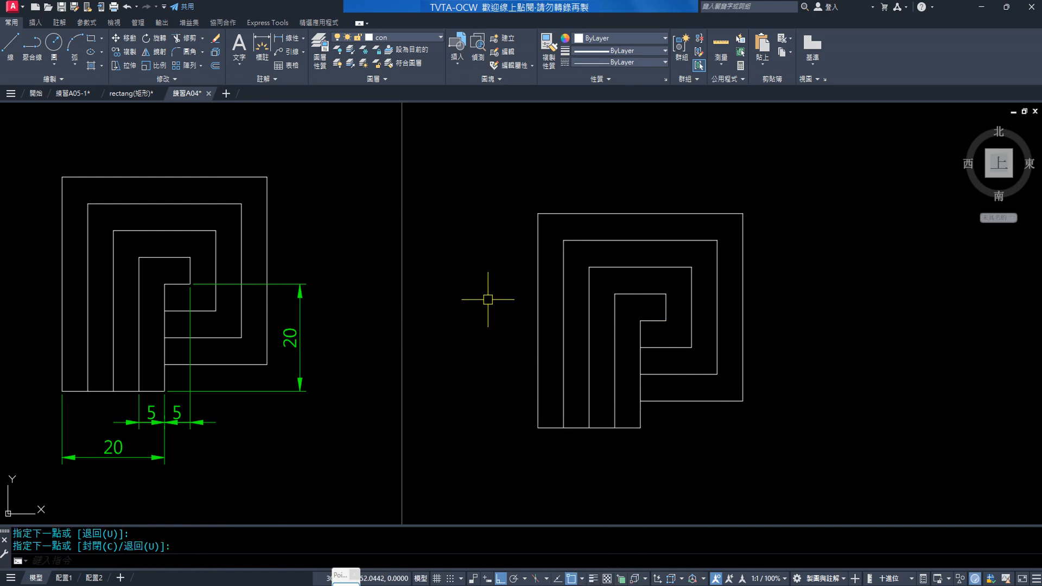
pyautogui.scroll(-3, 558, 273)
pyautogui.scroll(3, 558, 271)
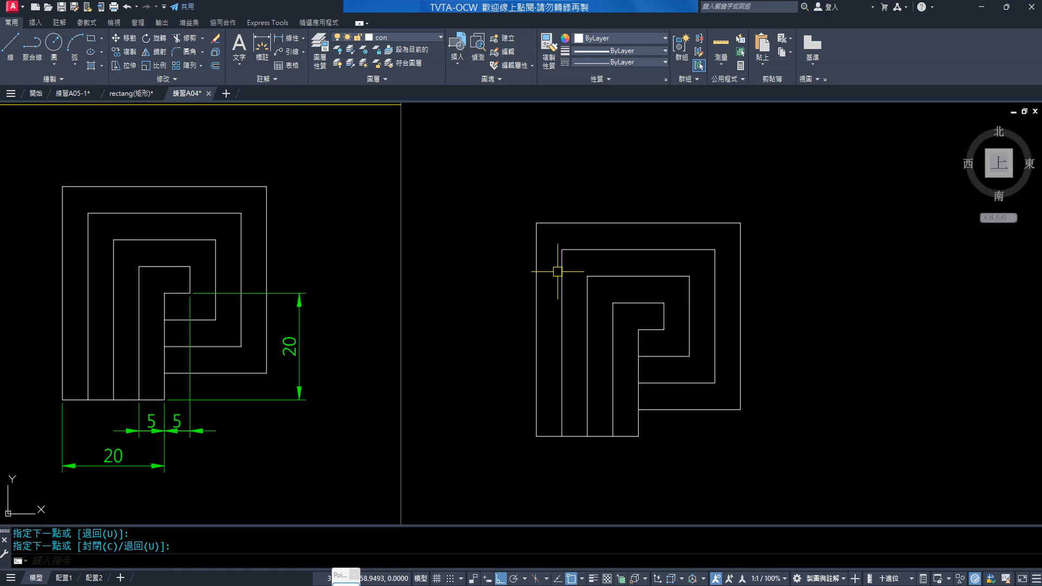